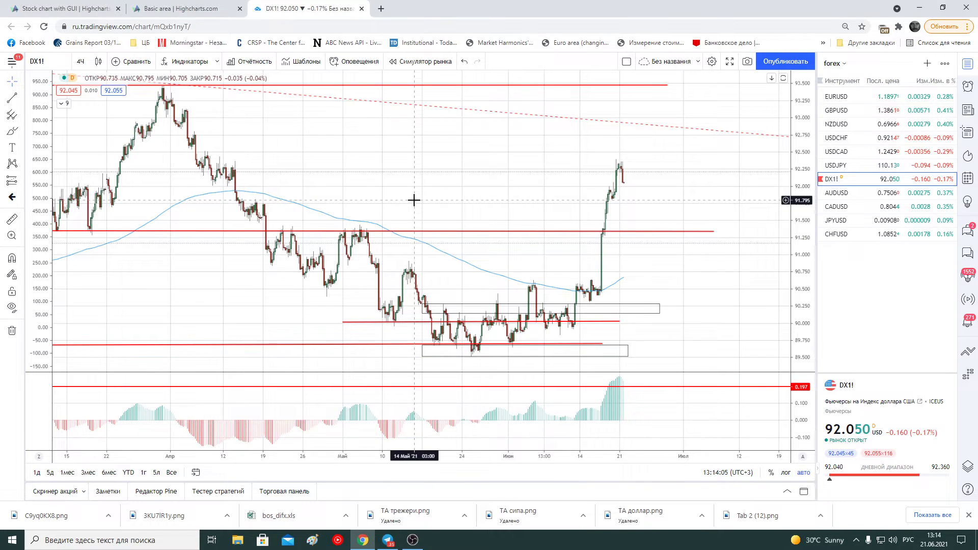
# Switch the DX1! chart to daily candles
pyautogui.scroll(-5, 414, 203)
pyautogui.scroll(-3, 414, 203)
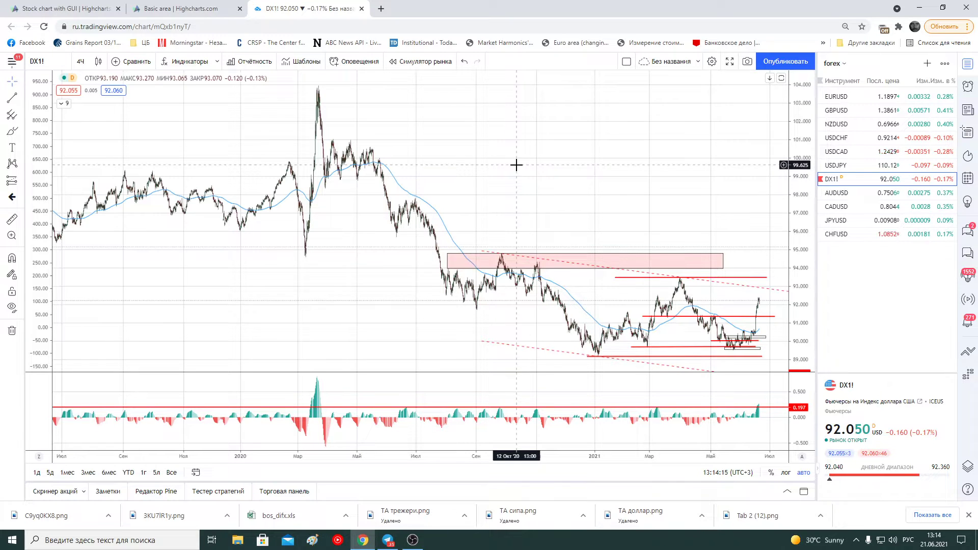
pyautogui.click(81, 62)
pyautogui.click(107, 289)
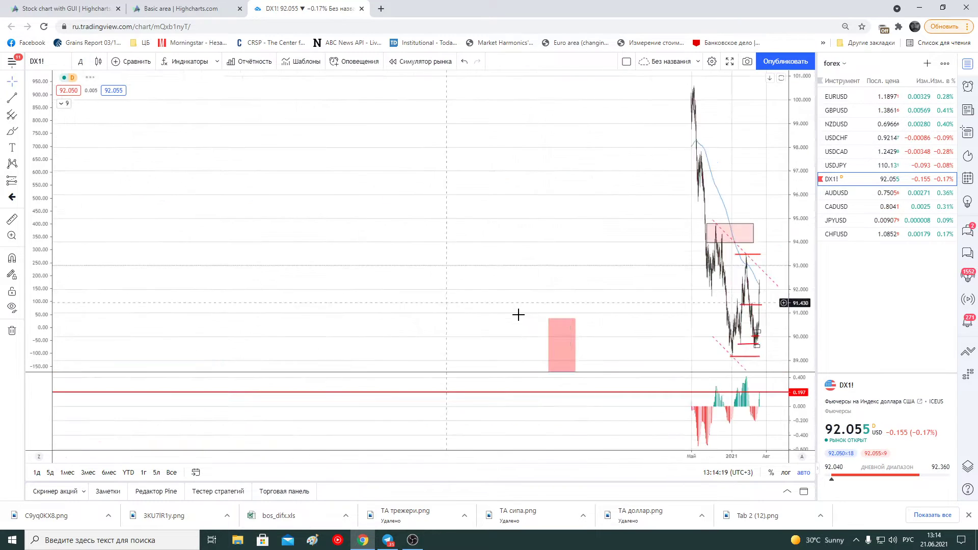
pyautogui.scroll(2, 677, 330)
pyautogui.scroll(2, 713, 327)
pyautogui.scroll(2, 671, 276)
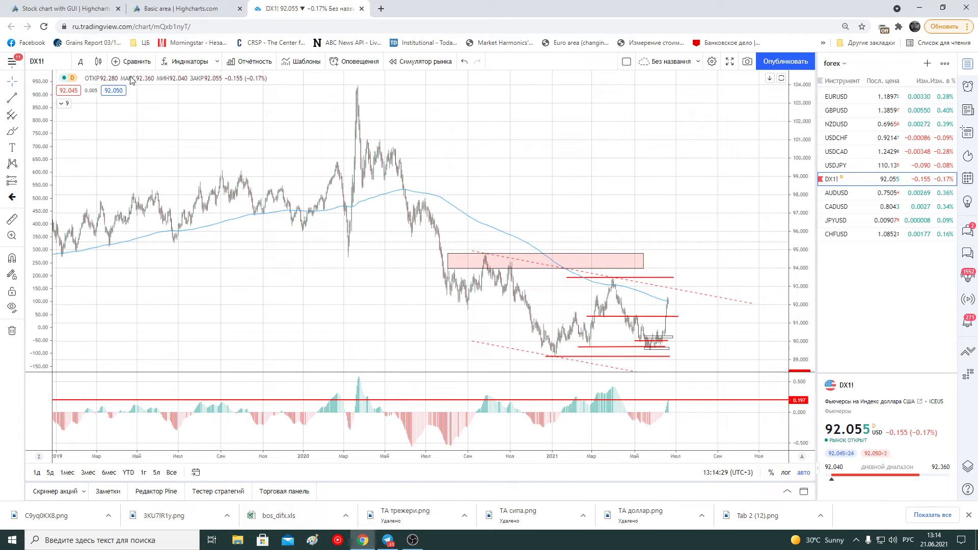
# Return DX1! to 4-hour candles and zoom through its recent price action
pyautogui.click(80, 62)
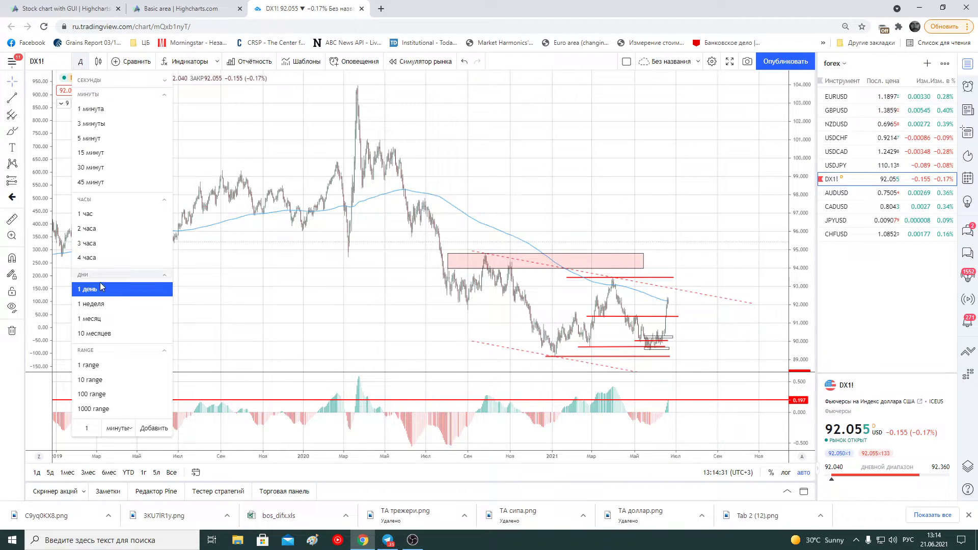
pyautogui.click(102, 258)
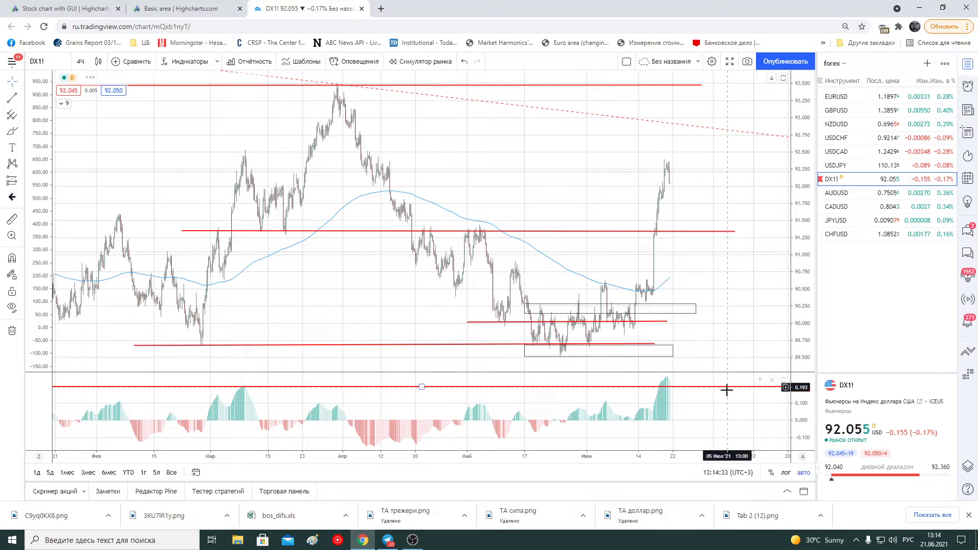
pyautogui.scroll(-3, 726, 392)
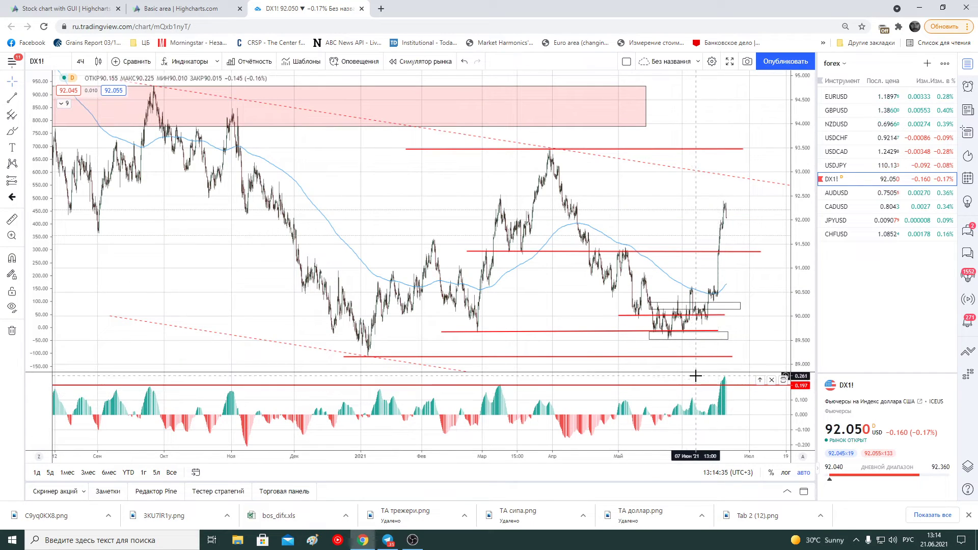
pyautogui.scroll(-2, 421, 233)
pyautogui.scroll(-3, 422, 233)
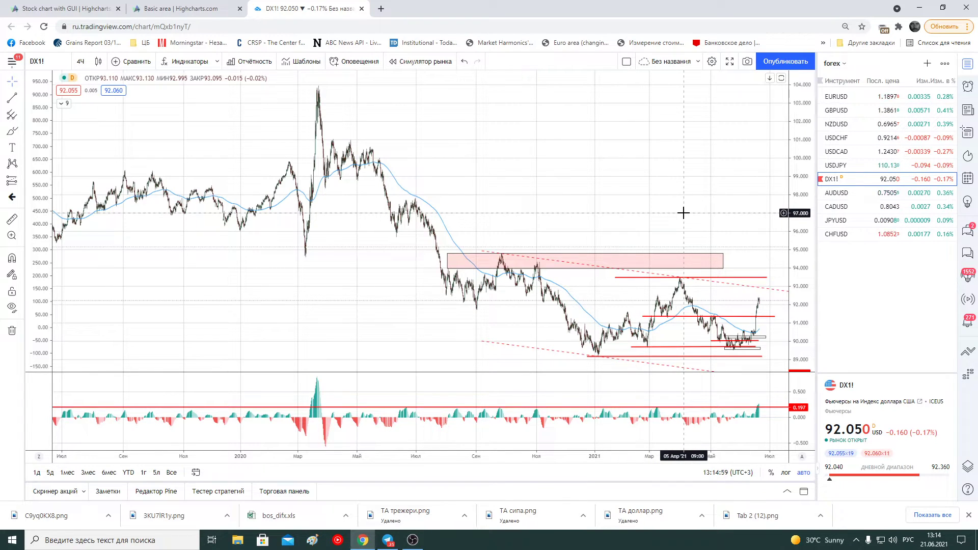
pyautogui.scroll(2, 684, 212)
pyautogui.scroll(2, 684, 212)
pyautogui.scroll(2, 684, 212)
pyautogui.scroll(1, 684, 212)
pyautogui.scroll(1, 684, 213)
pyautogui.scroll(-1, 684, 212)
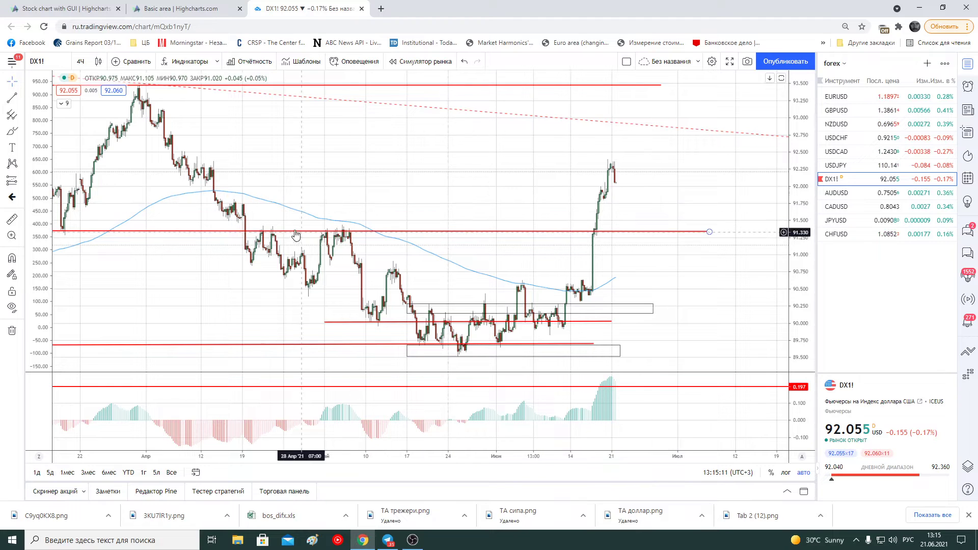
pyautogui.scroll(-2, 322, 239)
pyautogui.scroll(-2, 353, 262)
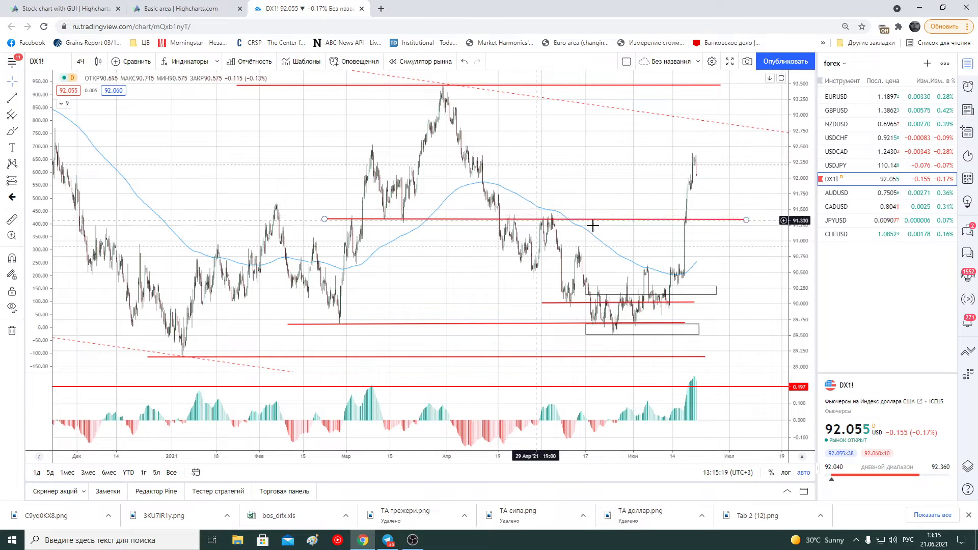
pyautogui.scroll(2, 650, 238)
pyautogui.scroll(2, 652, 239)
pyautogui.scroll(2, 653, 239)
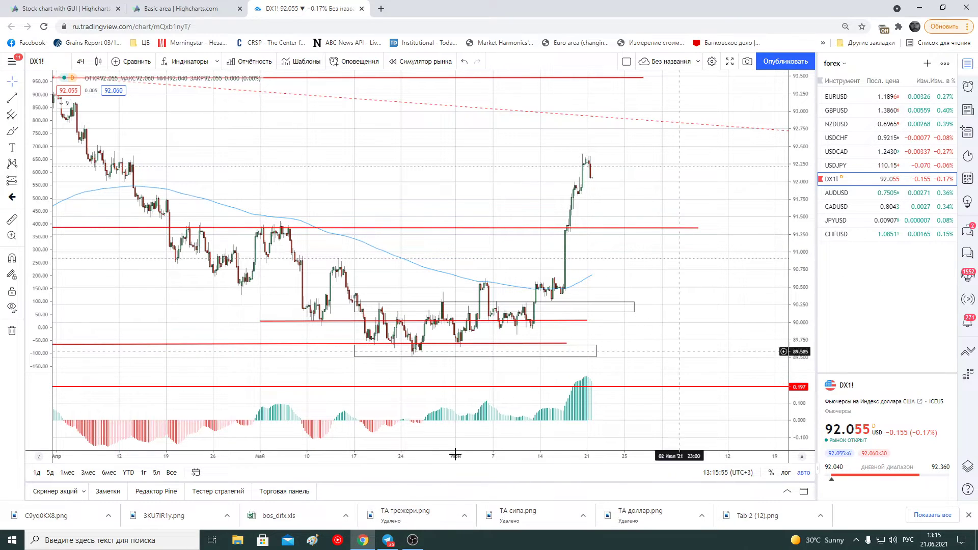
# Check the Telegram channel feed, then go back to the chart
pyautogui.click(388, 541)
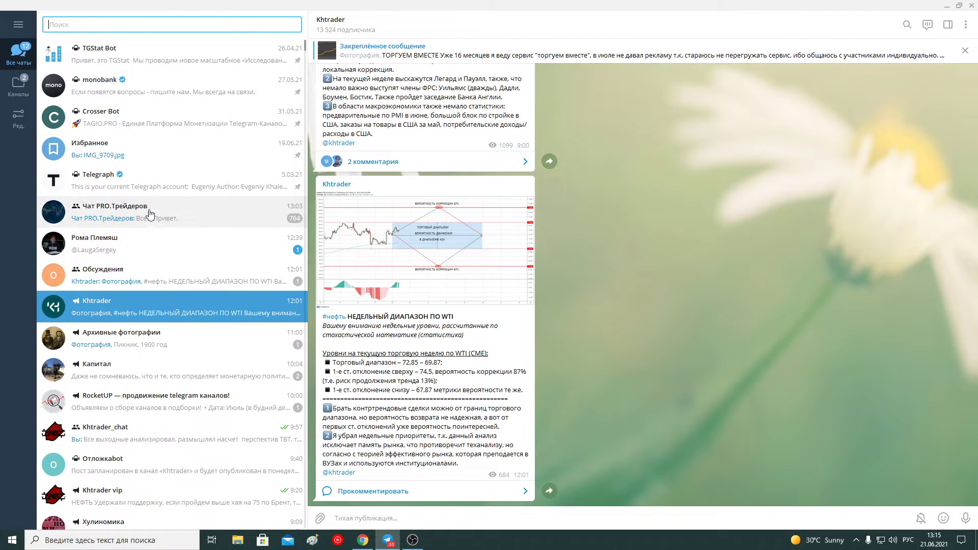
pyautogui.scroll(3, 427, 352)
pyautogui.scroll(2, 427, 352)
pyautogui.scroll(-2, 427, 352)
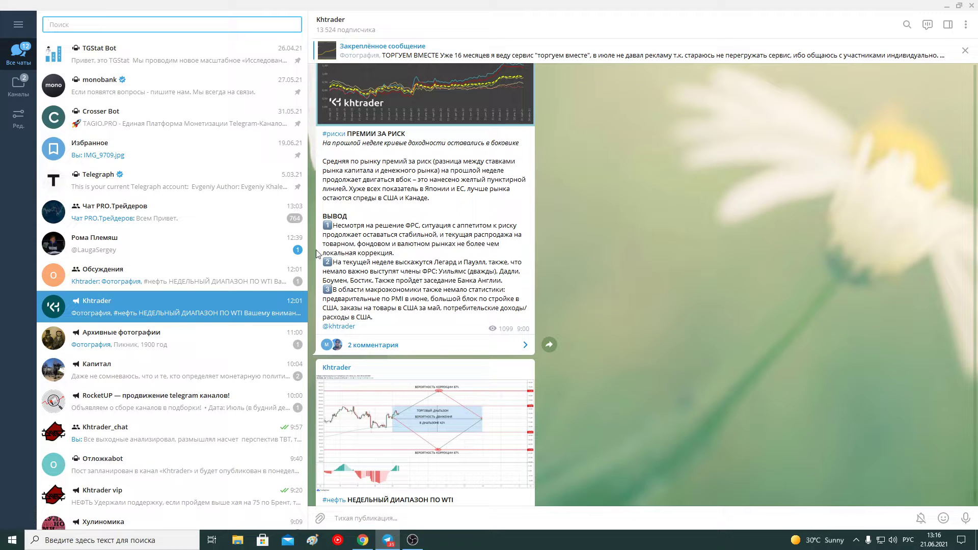
pyautogui.click(946, 6)
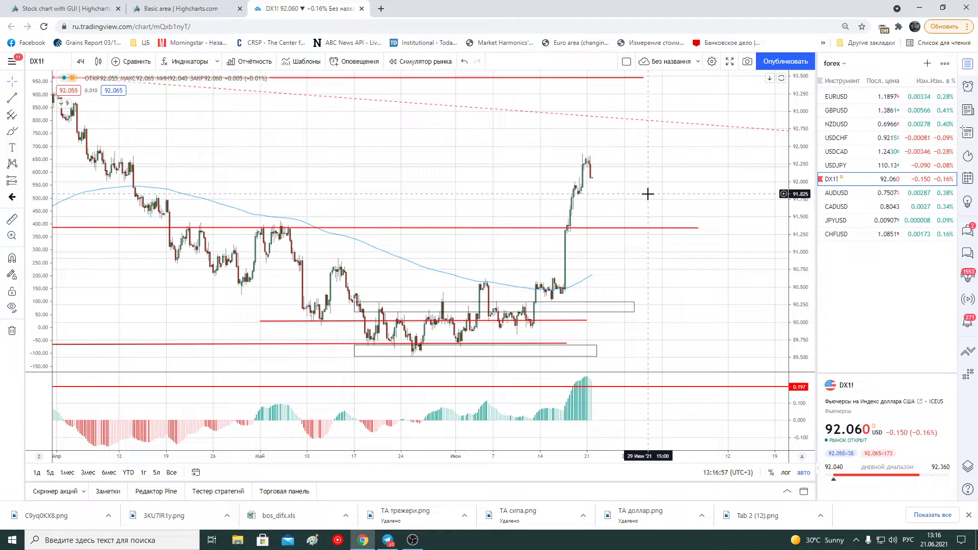
# Switch to EURUSD and nudge its red horizontal line slightly higher
pyautogui.click(884, 97)
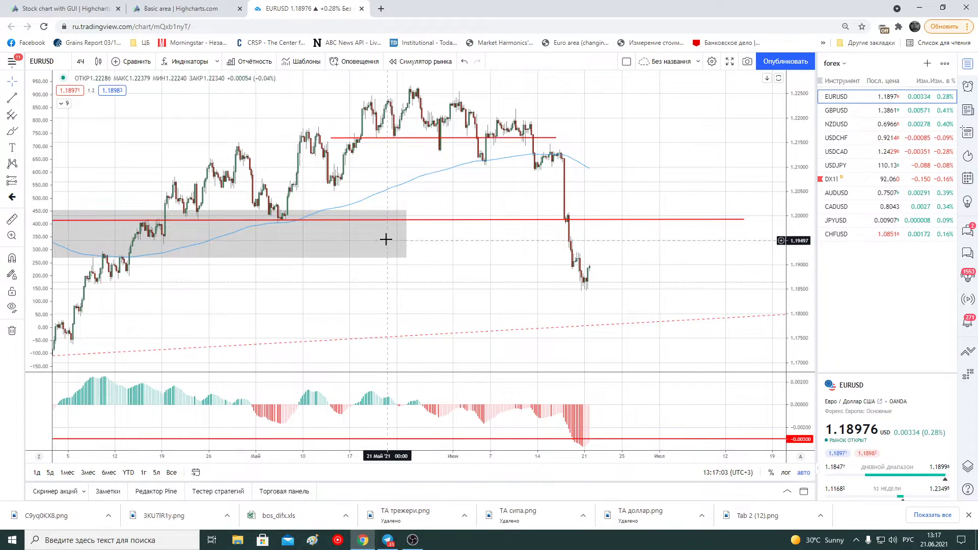
pyautogui.moveTo(179, 226); pyautogui.dragTo(204, 225)
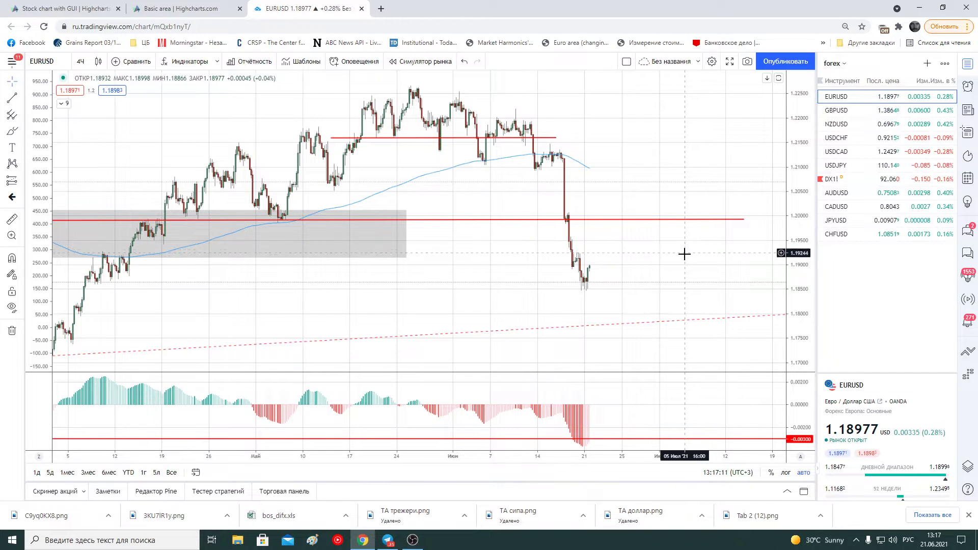
pyautogui.scroll(-2, 662, 267)
pyautogui.scroll(-2, 664, 269)
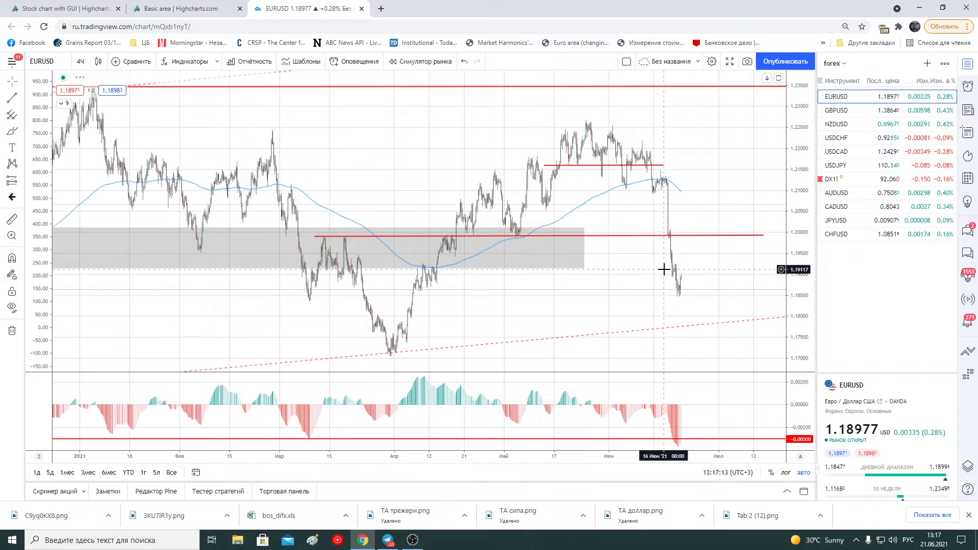
pyautogui.scroll(-2, 725, 332)
pyautogui.scroll(-2, 725, 334)
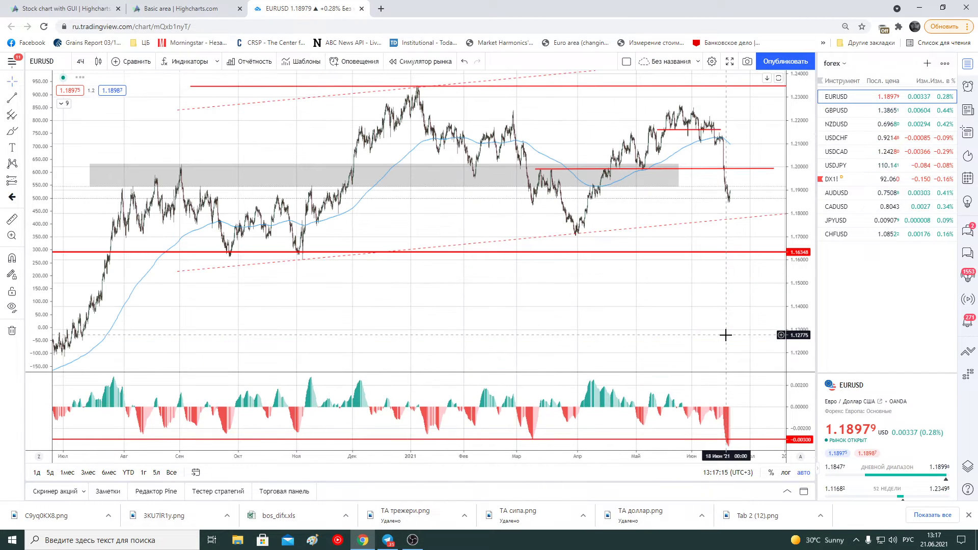
pyautogui.scroll(2, 726, 335)
pyautogui.scroll(2, 726, 335)
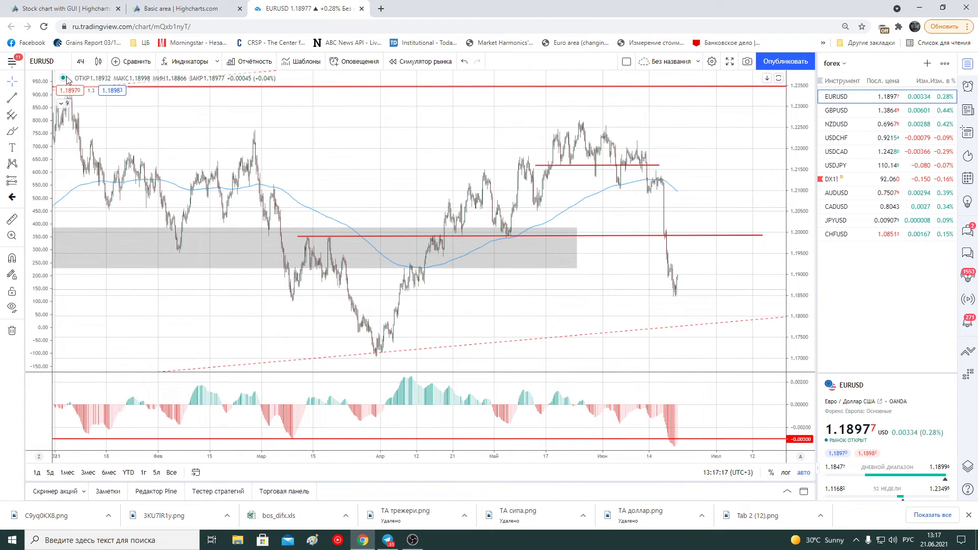
# View EURUSD on daily candles and inspect the thick red line near 1.163
pyautogui.click(80, 61)
pyautogui.click(137, 289)
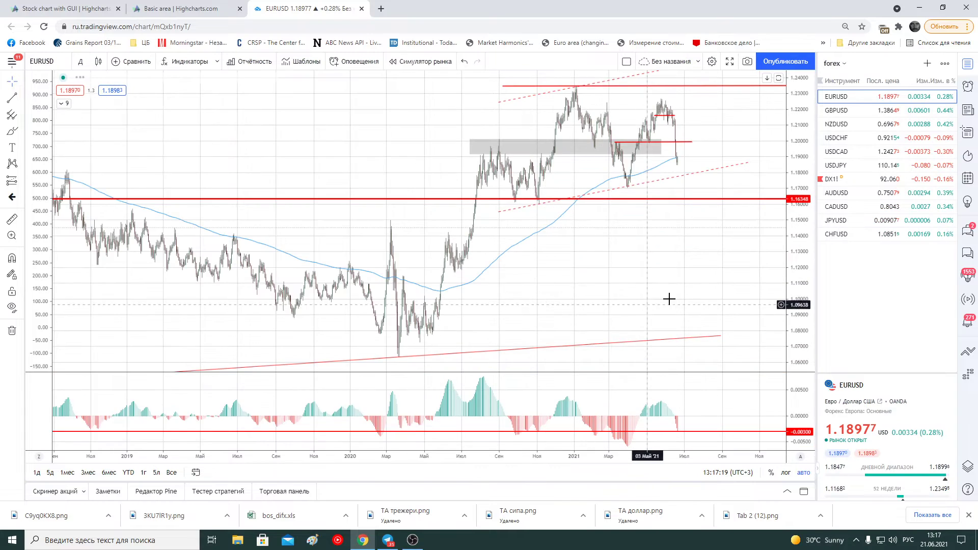
pyautogui.scroll(2, 683, 298)
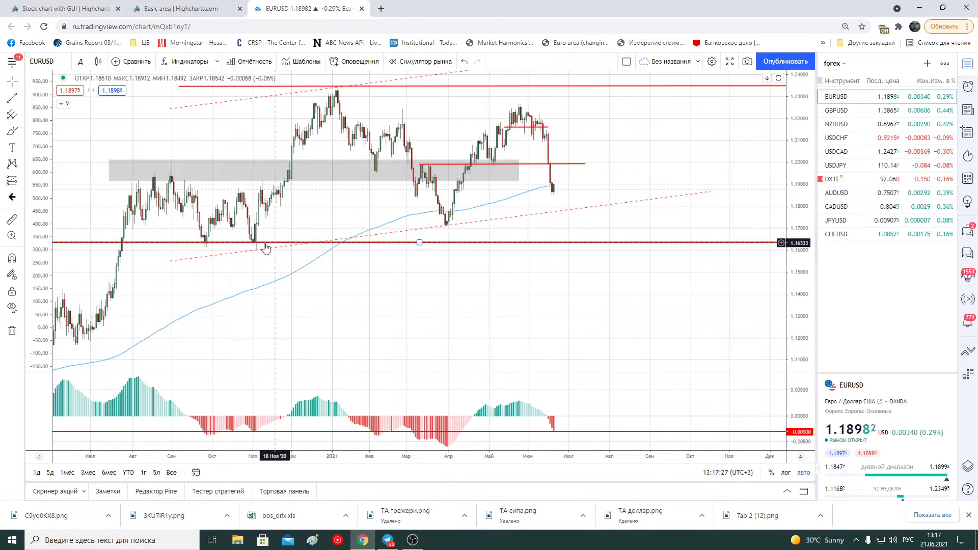
pyautogui.click(229, 243)
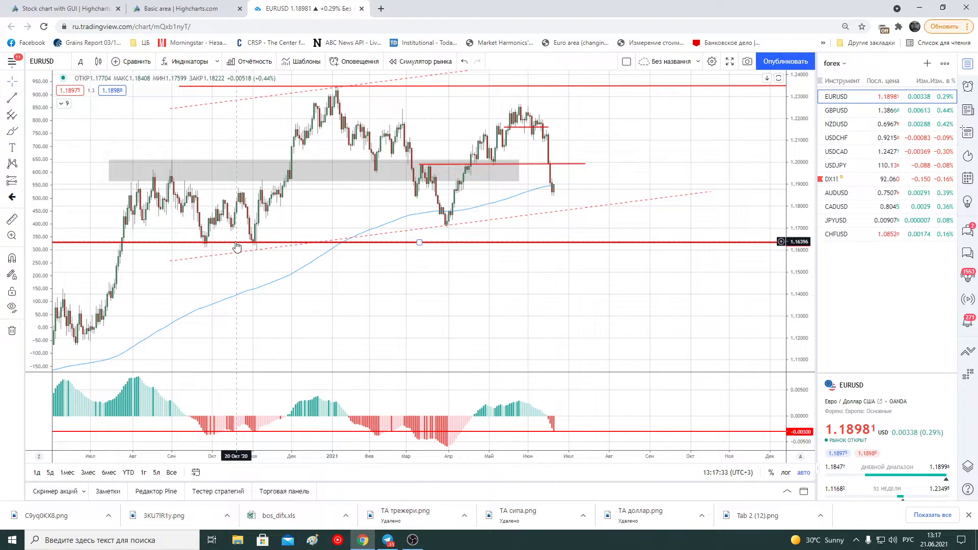
pyautogui.click(450, 236)
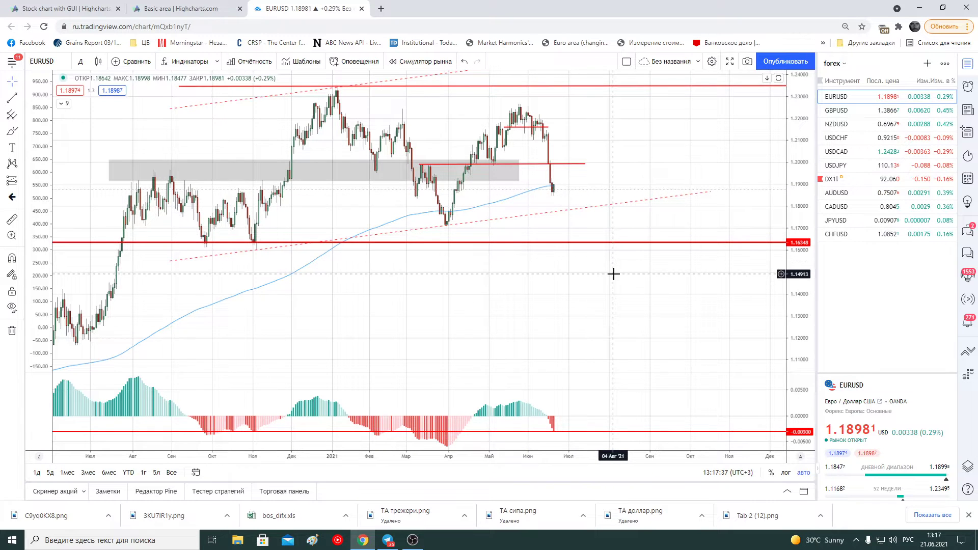
pyautogui.scroll(-1, 614, 273)
pyautogui.scroll(-1, 613, 274)
pyautogui.scroll(1, 614, 274)
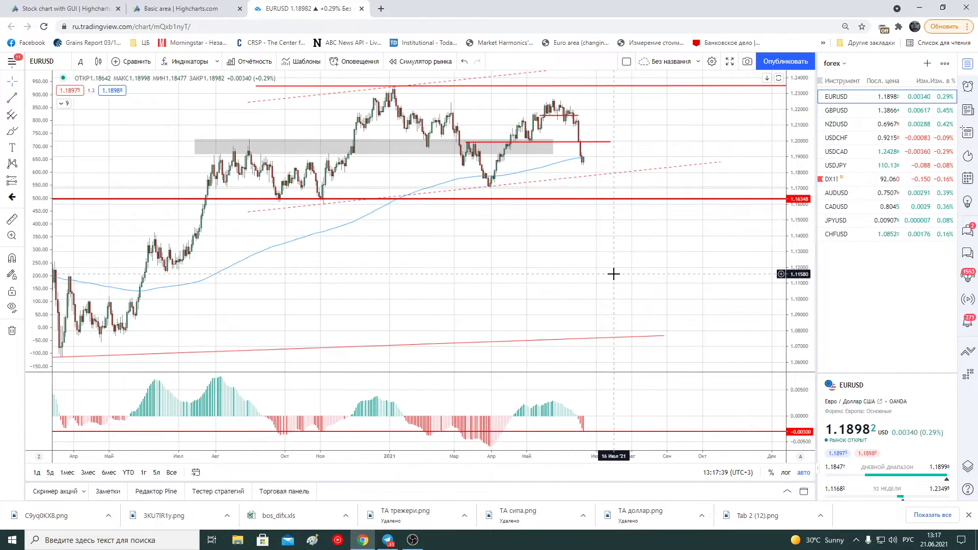
pyautogui.scroll(1, 613, 274)
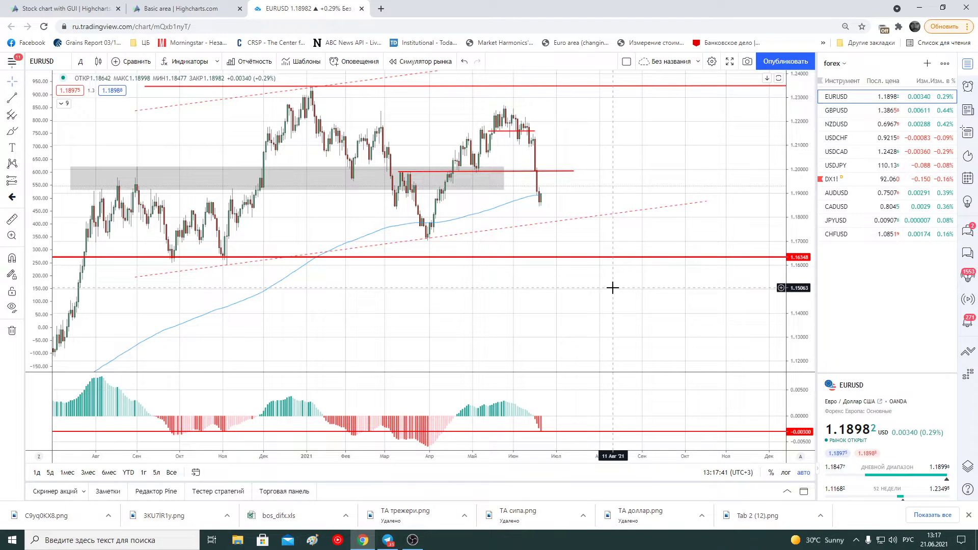
pyautogui.scroll(-1, 613, 287)
pyautogui.scroll(-1, 612, 287)
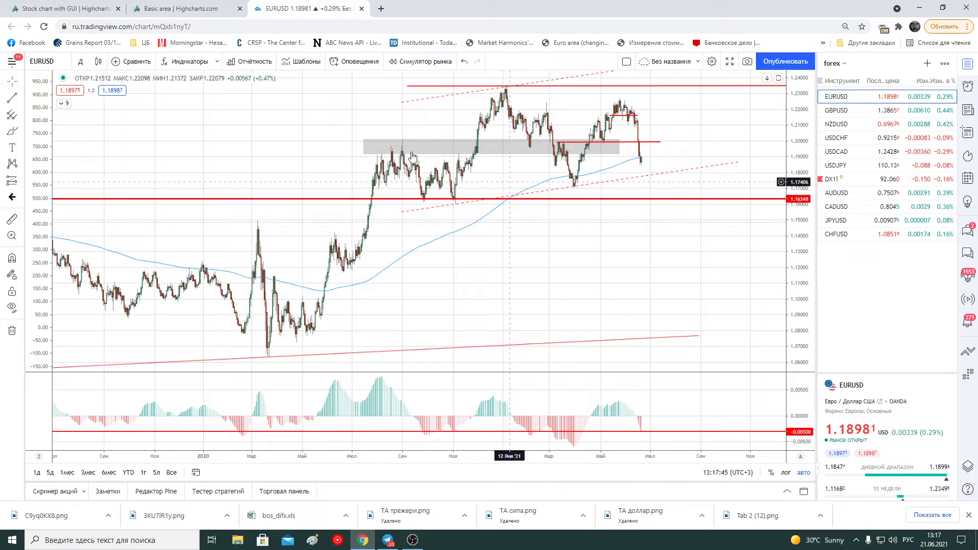
# Return EURUSD to 4-hour candles and open the GBPUSD chart
pyautogui.click(80, 62)
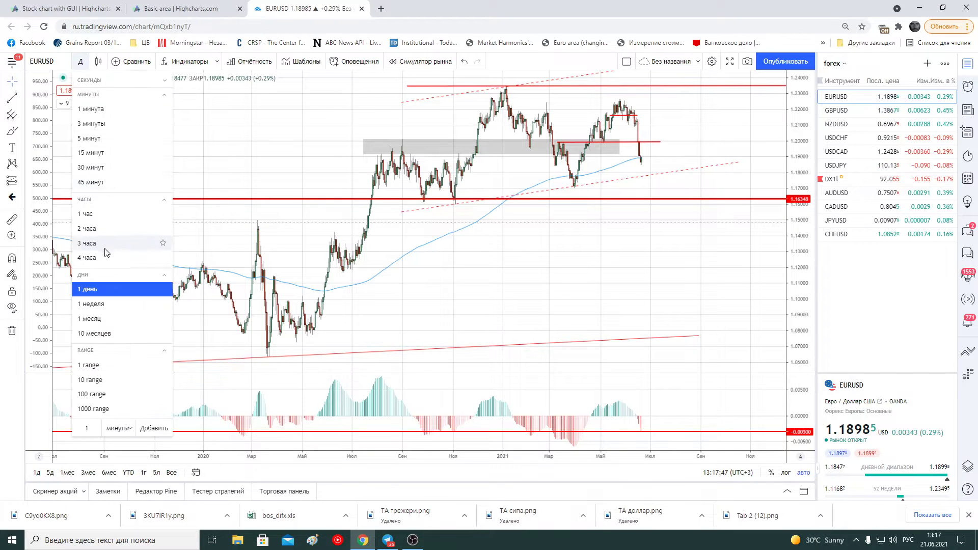
pyautogui.click(113, 262)
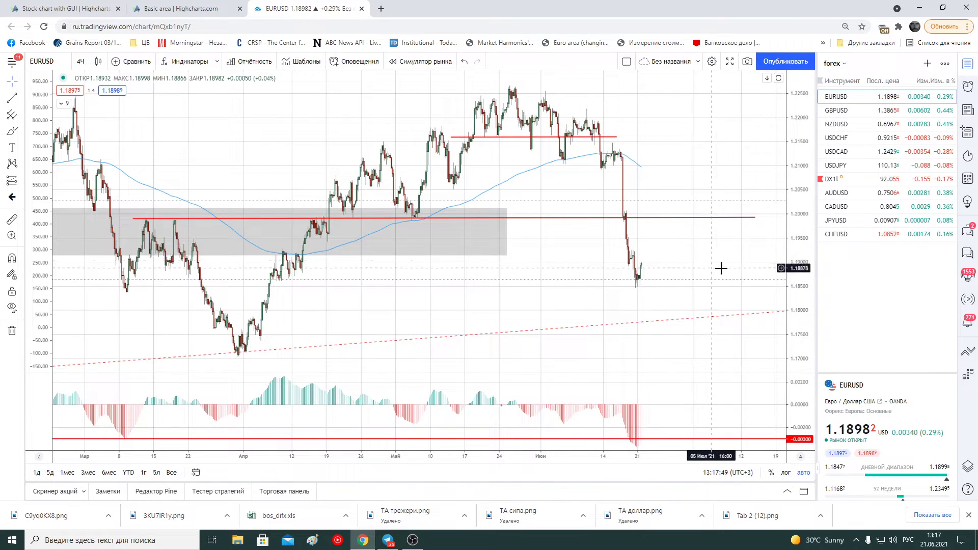
pyautogui.click(866, 110)
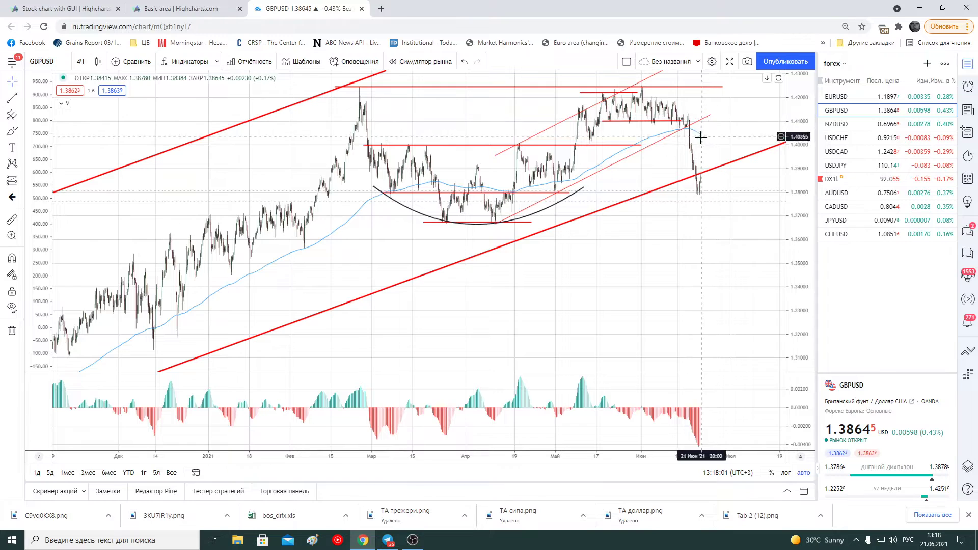
pyautogui.scroll(-3, 703, 199)
pyautogui.scroll(-3, 693, 270)
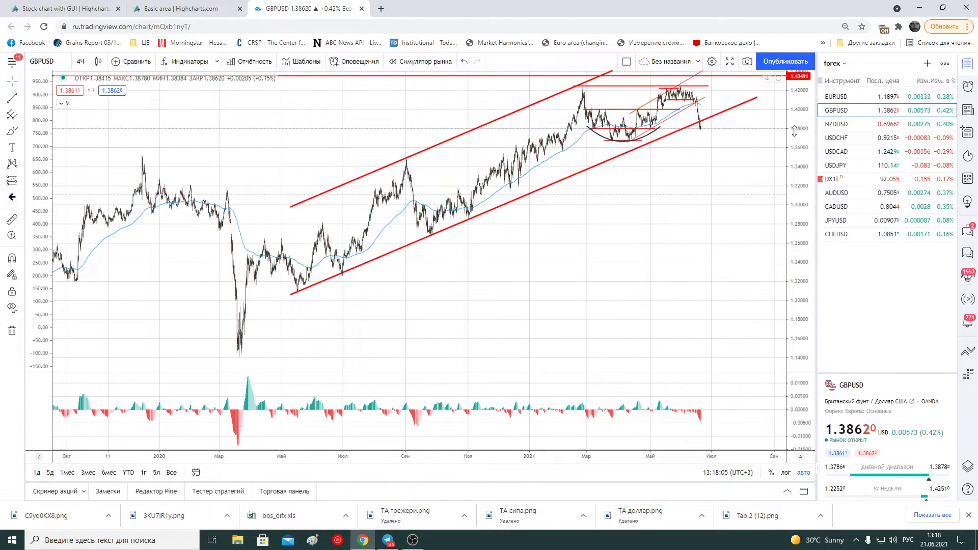
pyautogui.hscroll(3, 455, 239)
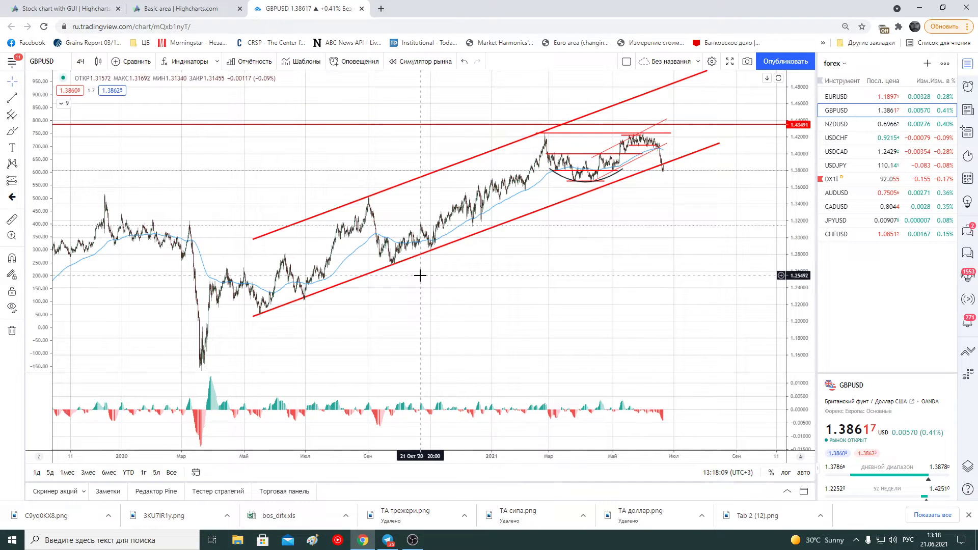
pyautogui.scroll(2, 481, 306)
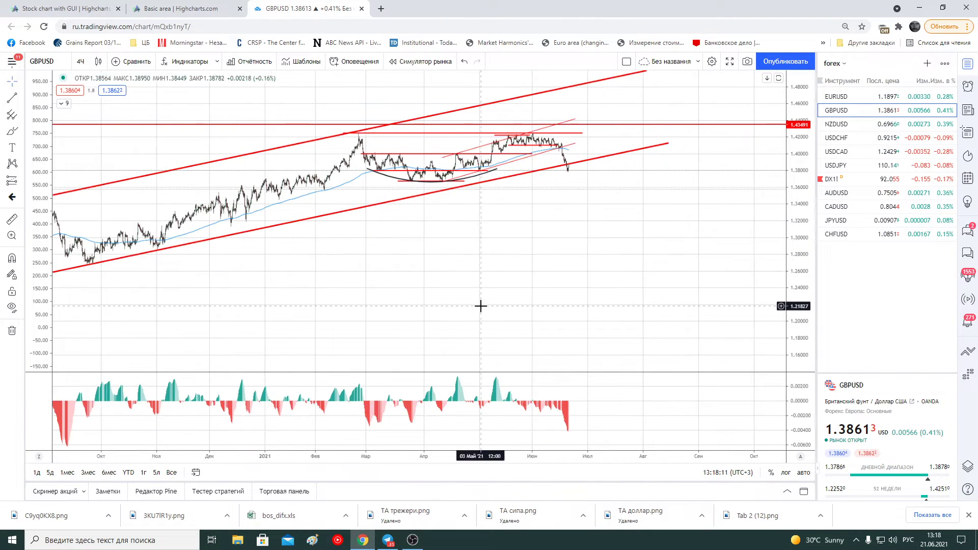
pyautogui.scroll(2, 170, 127)
pyautogui.scroll(2, 570, 279)
pyautogui.scroll(2, 570, 279)
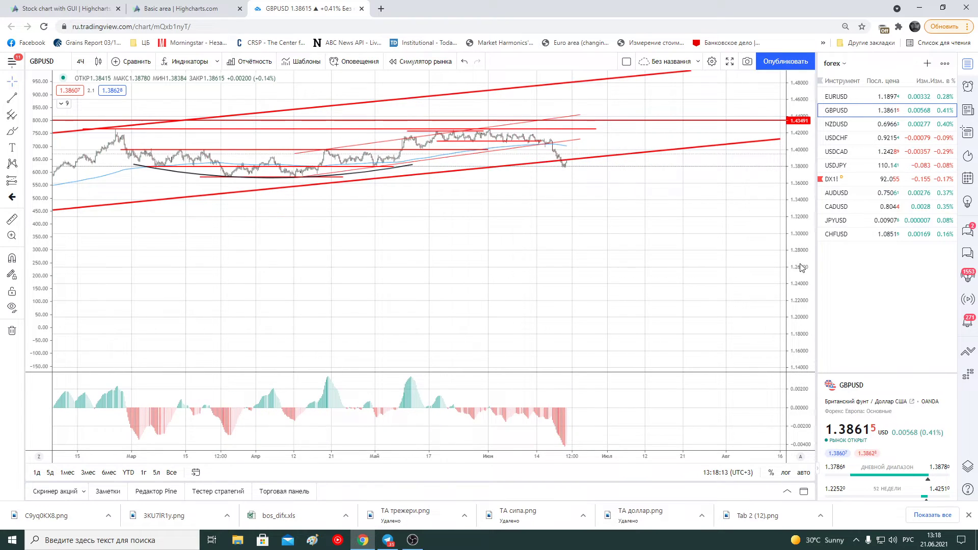
pyautogui.scroll(1, 622, 321)
pyautogui.scroll(1, 602, 321)
pyautogui.scroll(-2, 602, 321)
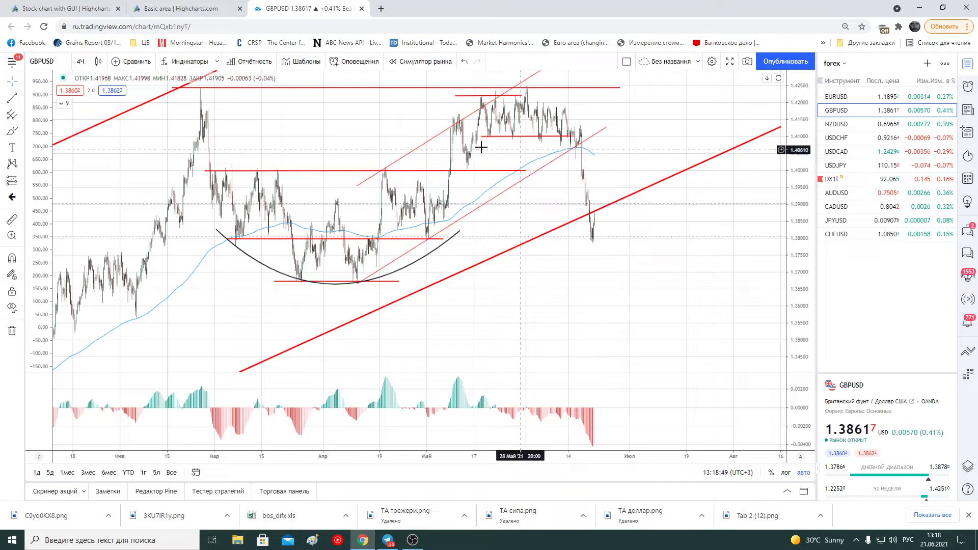
pyautogui.scroll(-2, 292, 132)
pyautogui.scroll(-2, 311, 136)
pyautogui.scroll(-2, 335, 143)
pyautogui.scroll(-2, 469, 254)
pyautogui.scroll(-2, 522, 273)
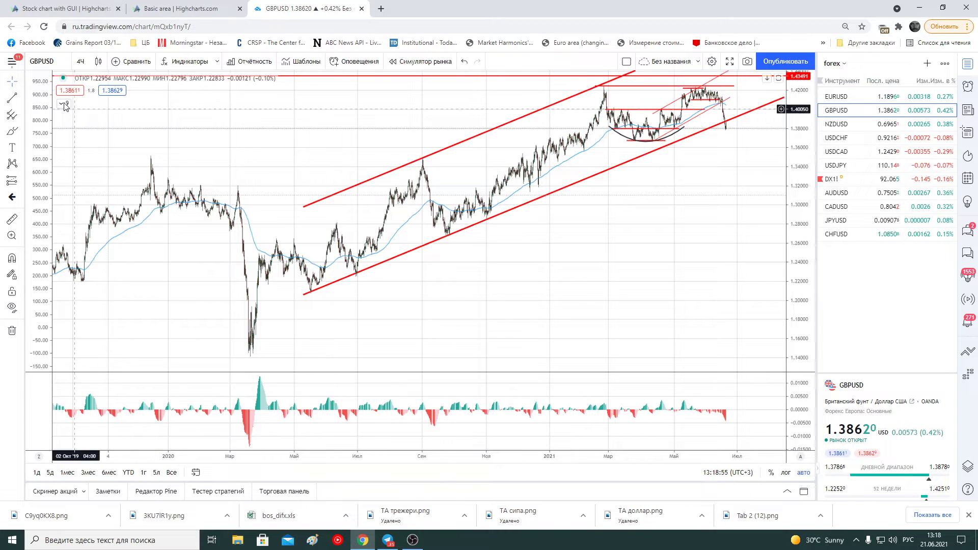
pyautogui.moveTo(514, 405)
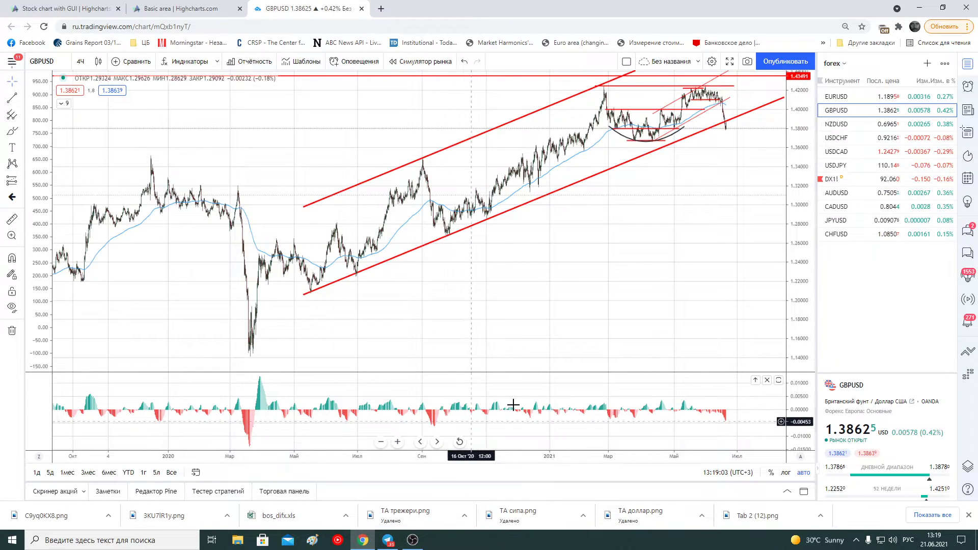
pyautogui.click(838, 100)
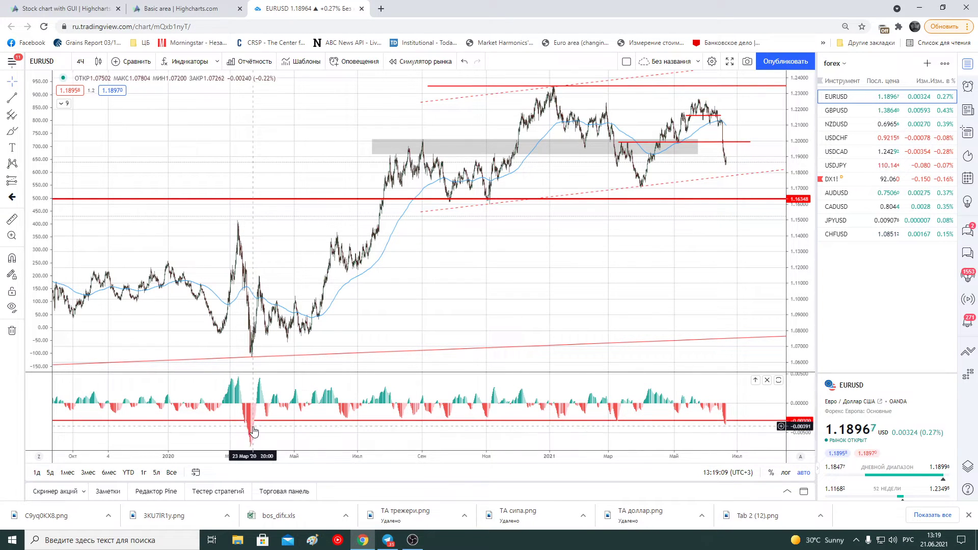
pyautogui.press('Down')
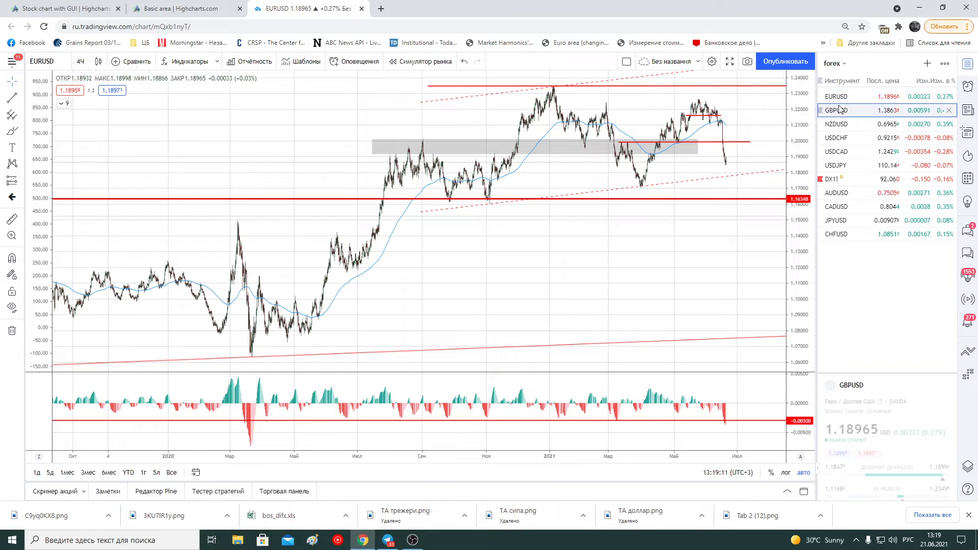
pyautogui.scroll(2, 743, 207)
pyautogui.scroll(2, 739, 212)
pyautogui.scroll(2, 722, 210)
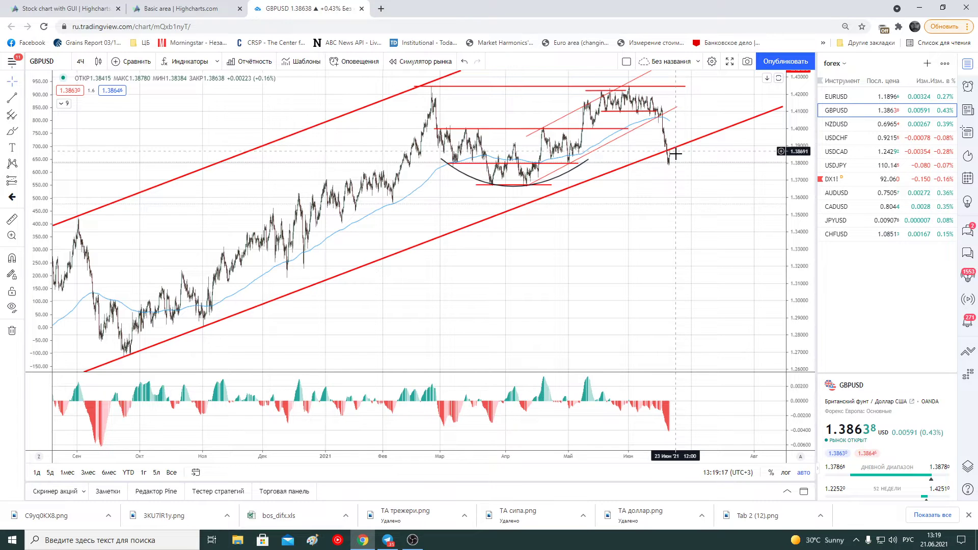
pyautogui.moveTo(552, 184); pyautogui.dragTo(737, 184)
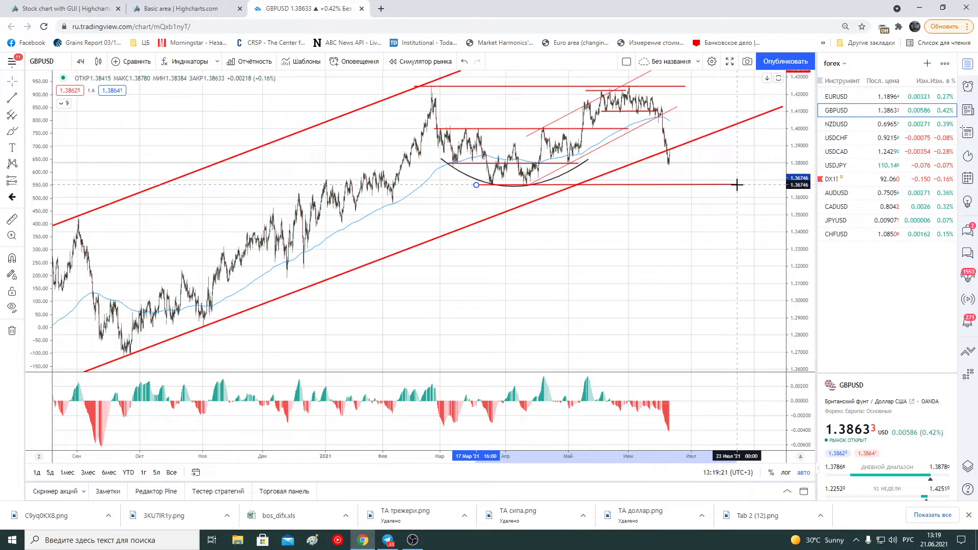
# Fix the extended bottom support line in place and view GBPUSD on daily candles
pyautogui.click(532, 187)
pyautogui.click(532, 190)
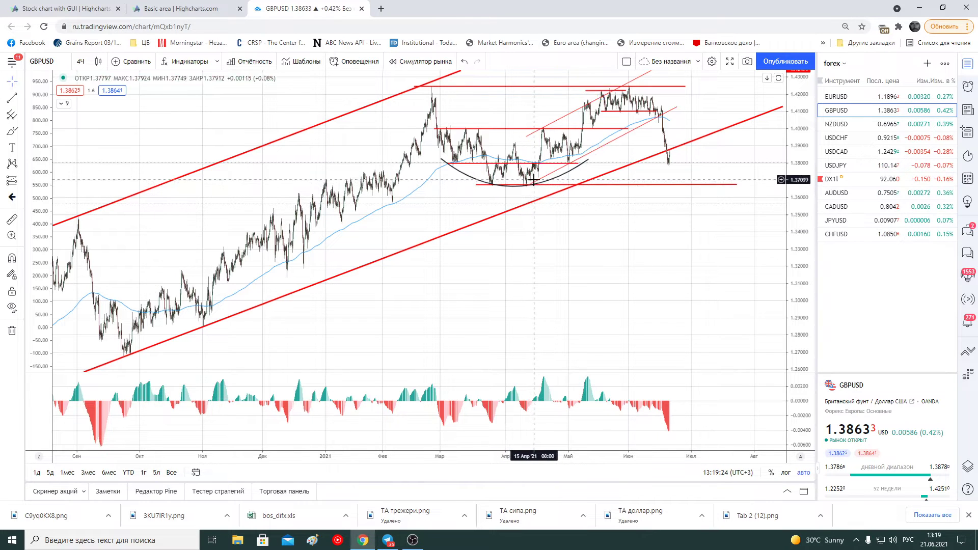
pyautogui.click(80, 62)
pyautogui.click(113, 284)
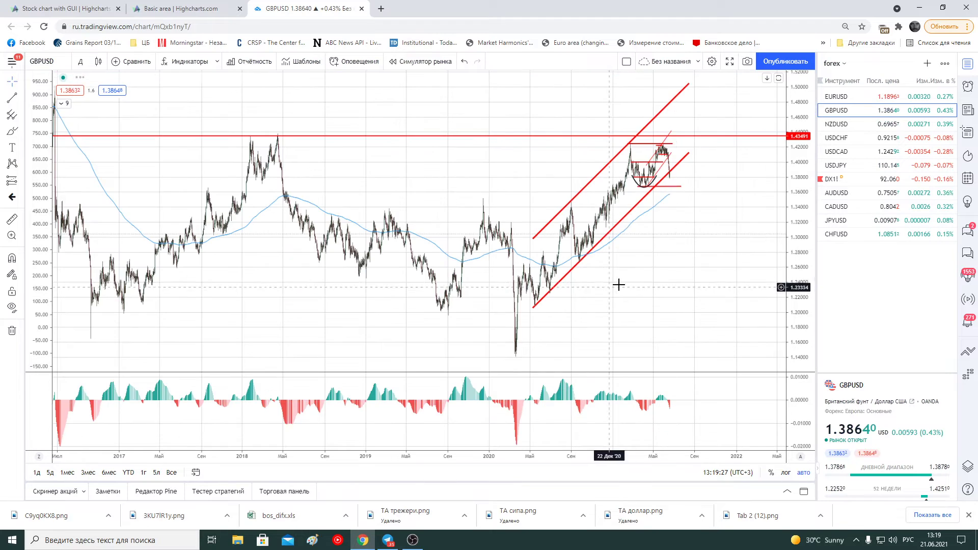
pyautogui.scroll(3, 701, 280)
pyautogui.scroll(2, 701, 279)
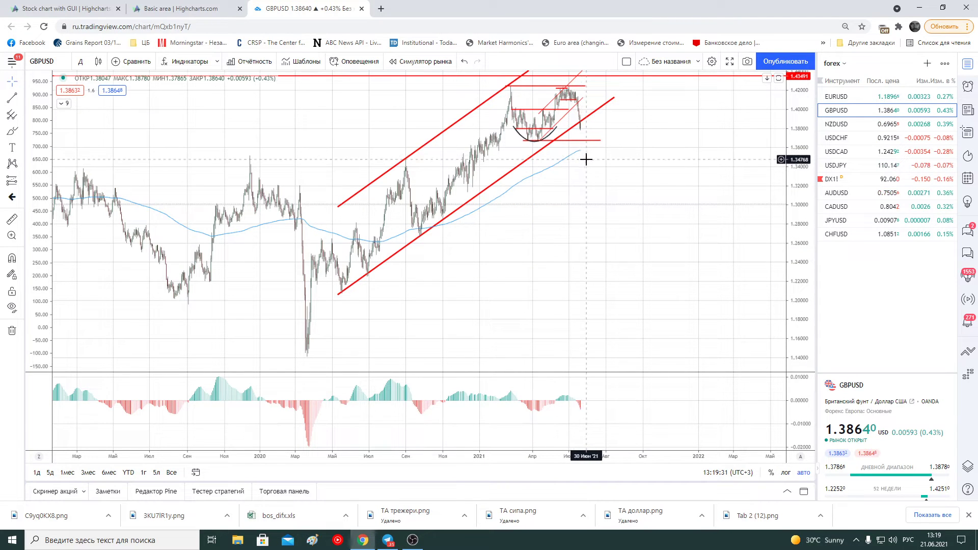
# Put GBPUSD back on 4-hour candles and zoom into recent bars
pyautogui.click(82, 63)
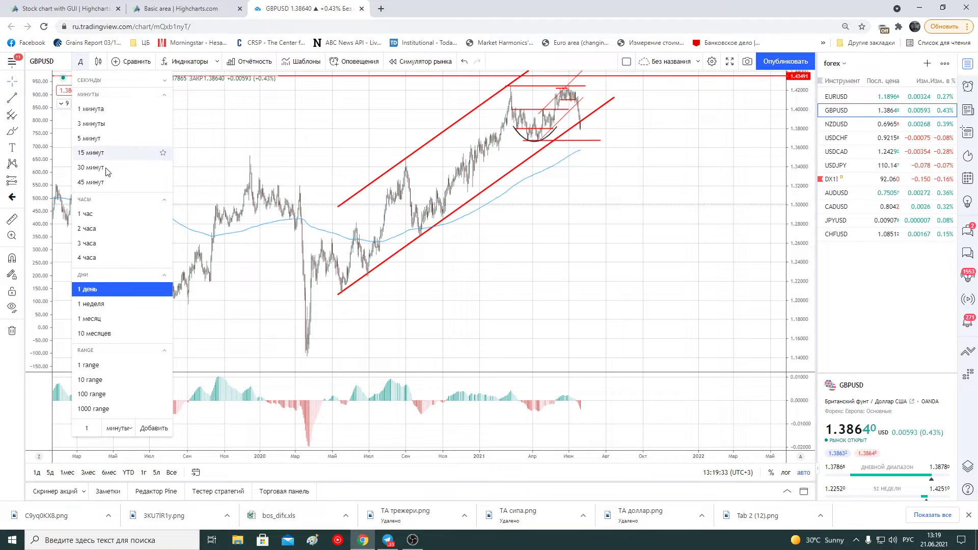
pyautogui.click(108, 253)
pyautogui.scroll(1, 642, 270)
pyautogui.scroll(1, 644, 269)
pyautogui.scroll(1, 646, 270)
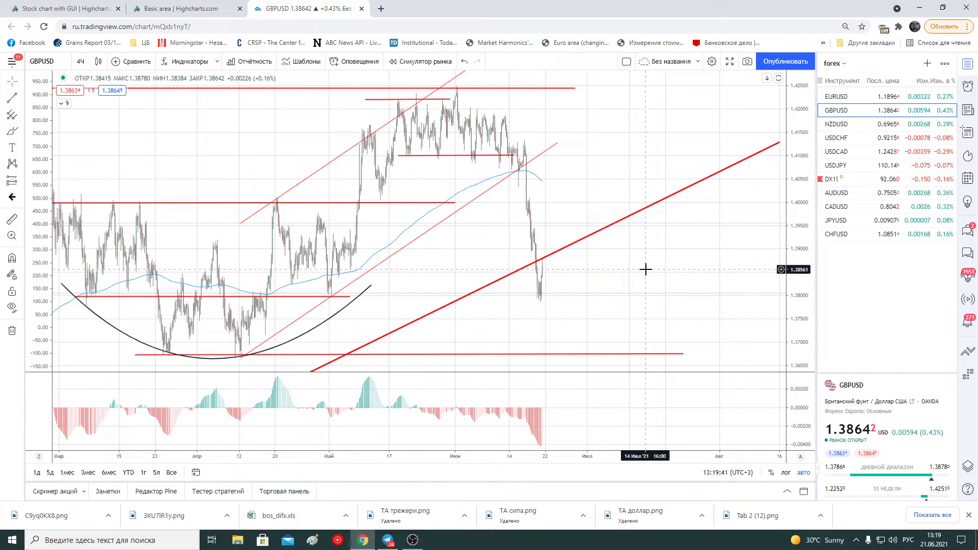
pyautogui.scroll(-3, 646, 269)
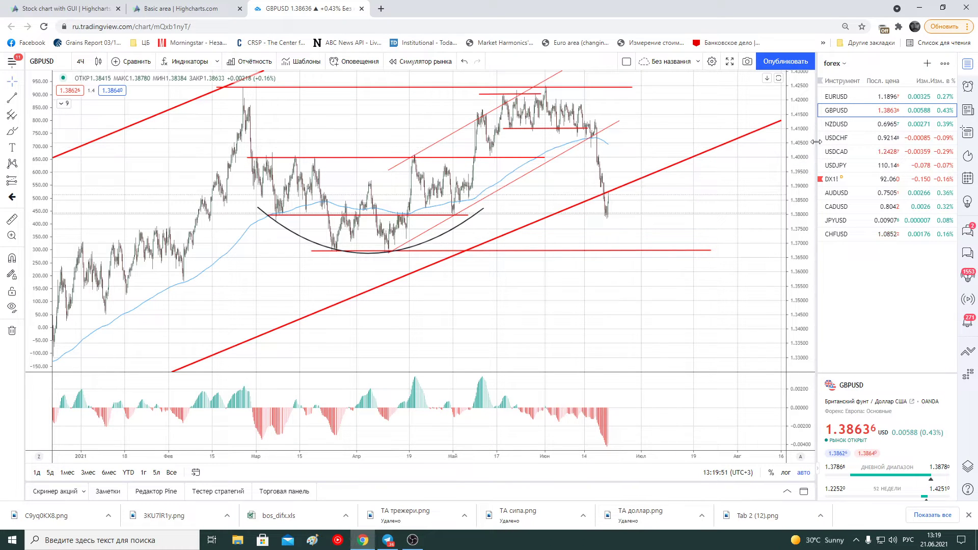
# Open AUDUSD on 4-hour candles and lower its bottom support level to 0.69941
pyautogui.click(853, 194)
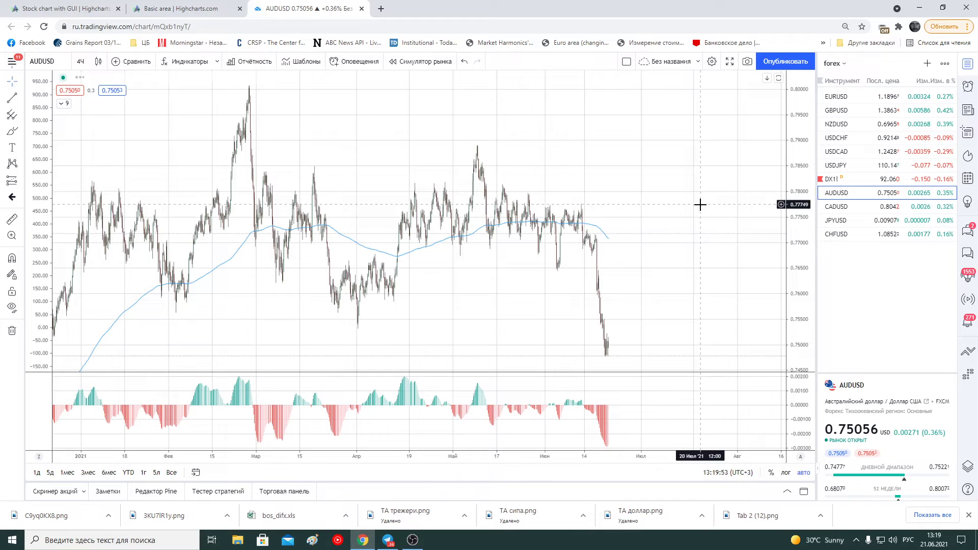
pyautogui.scroll(-3, 695, 305)
pyautogui.scroll(-3, 705, 318)
pyautogui.scroll(2, 683, 313)
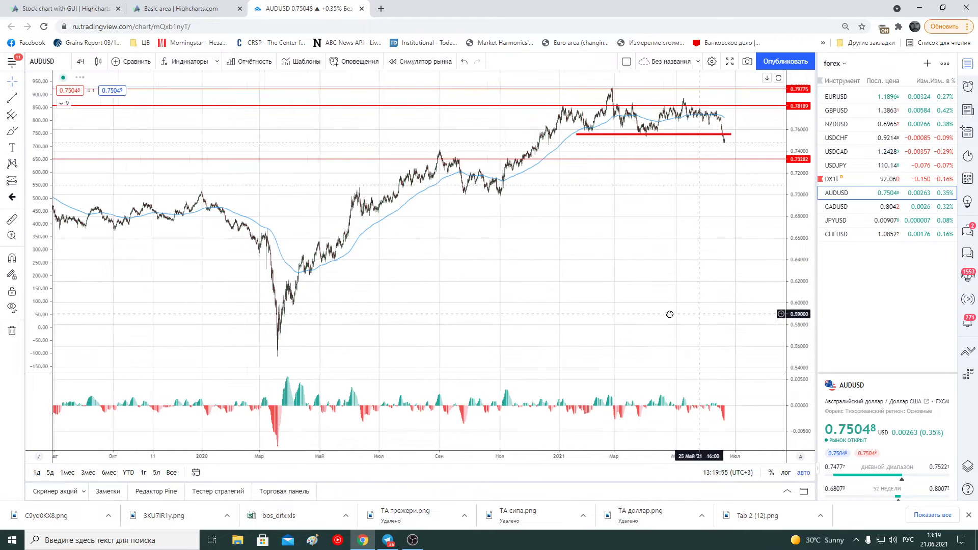
pyautogui.scroll(2, 679, 312)
pyautogui.scroll(3, 679, 313)
pyautogui.scroll(2, 530, 204)
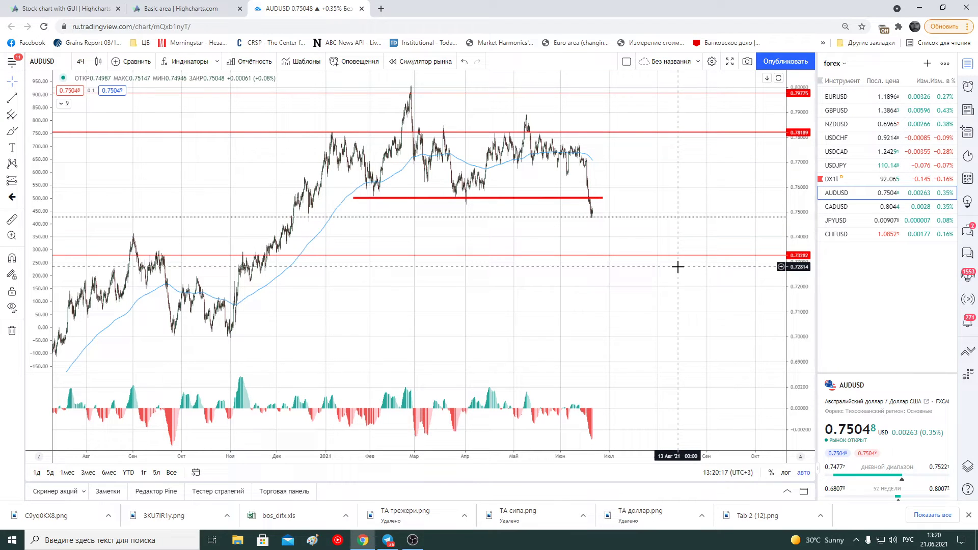
pyautogui.scroll(-3, 677, 267)
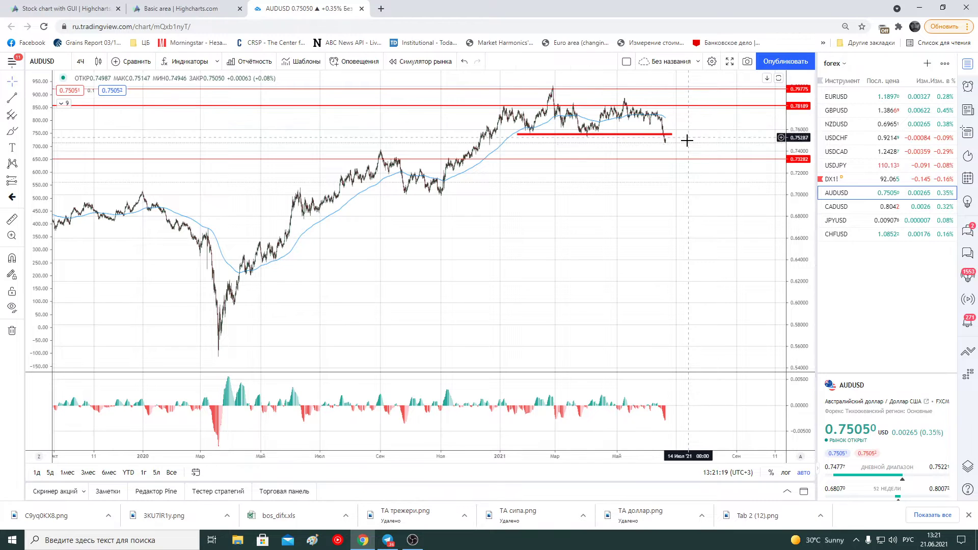
pyautogui.moveTo(602, 164); pyautogui.dragTo(606, 200)
# Deselect the moved level and switch AUDUSD to daily candles
pyautogui.click(614, 234)
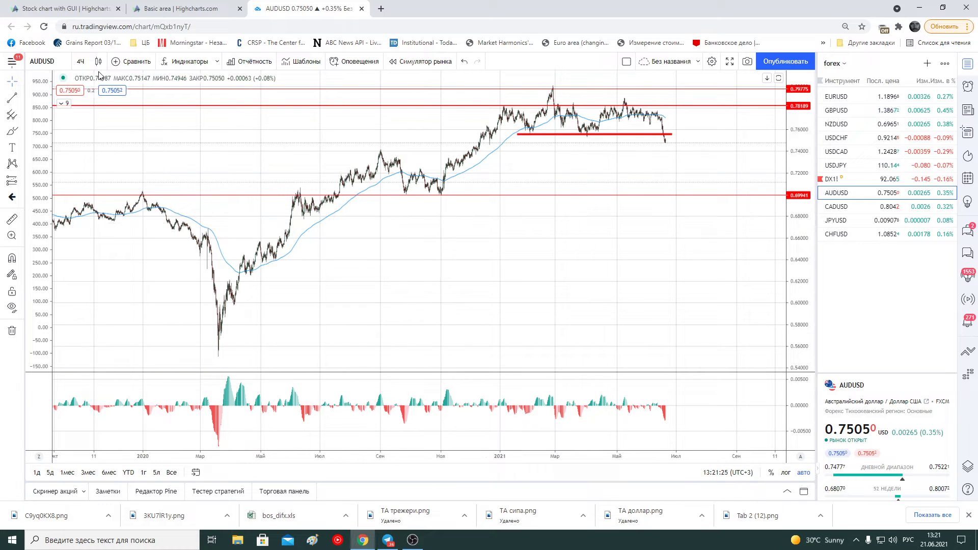
pyautogui.click(80, 62)
pyautogui.click(102, 289)
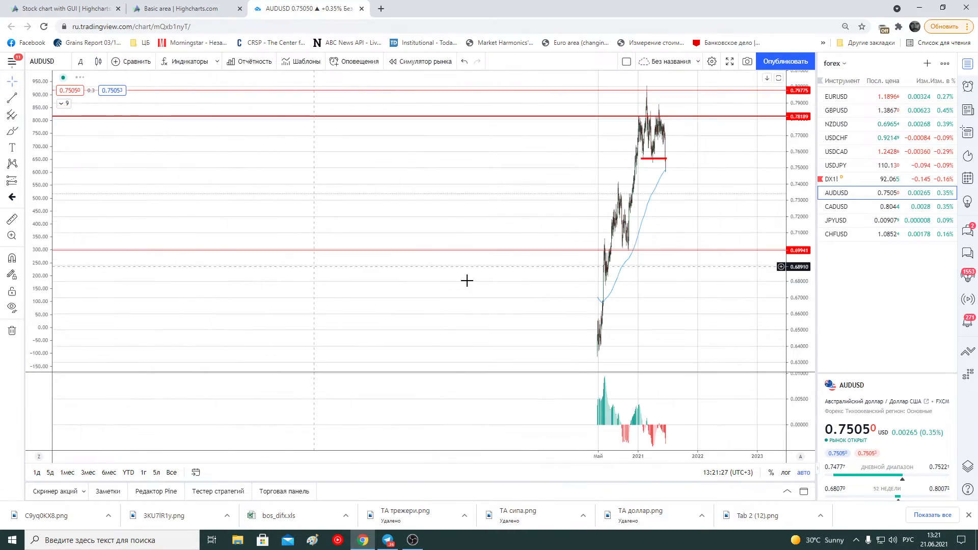
pyautogui.scroll(3, 699, 284)
pyautogui.scroll(1, 561, 260)
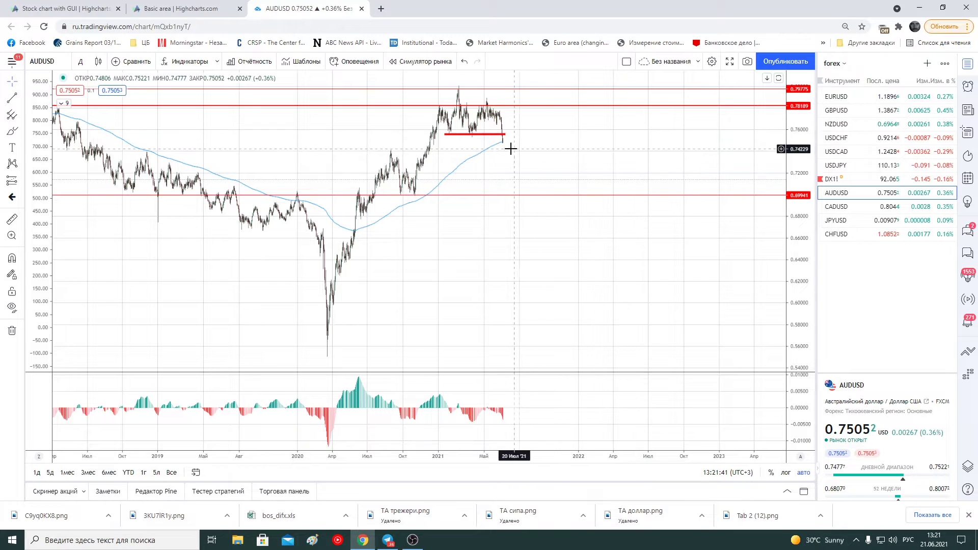
# Zoom and pan the daily chart to the latest AUDUSD drop below red support
pyautogui.scroll(2, 526, 149)
pyautogui.moveTo(524, 151); pyautogui.dragTo(703, 167)
pyautogui.scroll(1, 698, 168)
pyautogui.scroll(1, 572, 168)
pyautogui.scroll(2, 476, 196)
pyautogui.scroll(-3, 471, 202)
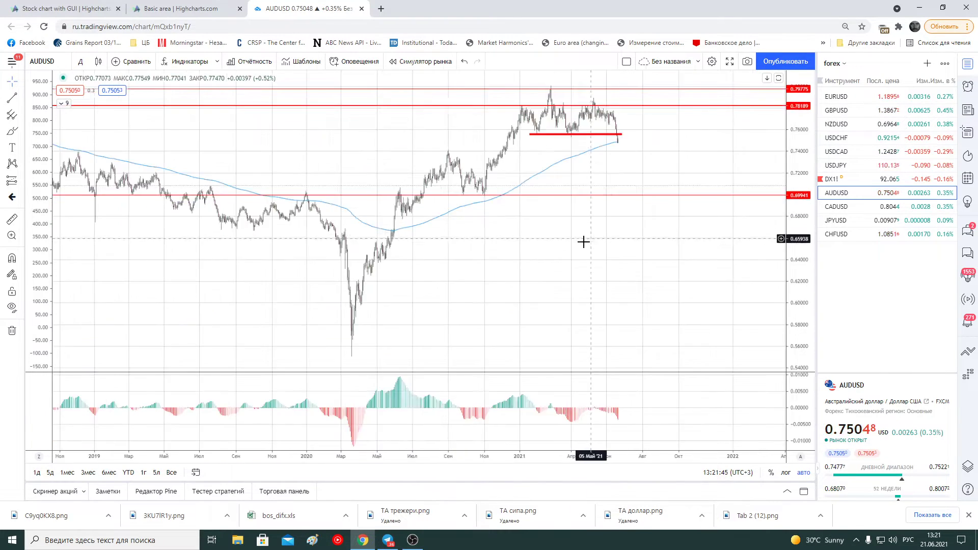
pyautogui.scroll(-2, 386, 264)
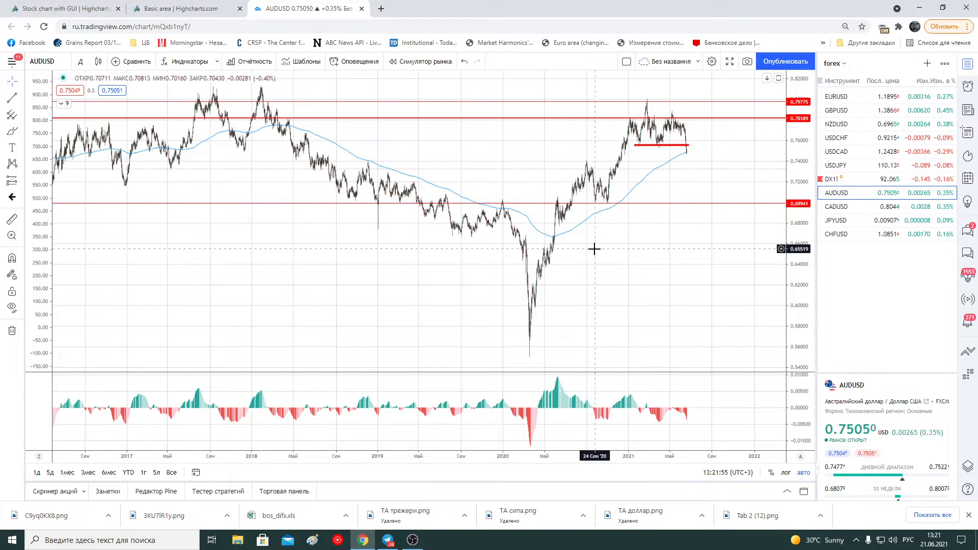
pyautogui.scroll(2, 681, 232)
pyautogui.scroll(2, 600, 227)
pyautogui.scroll(2, 527, 219)
pyautogui.moveTo(528, 219); pyautogui.dragTo(561, 137)
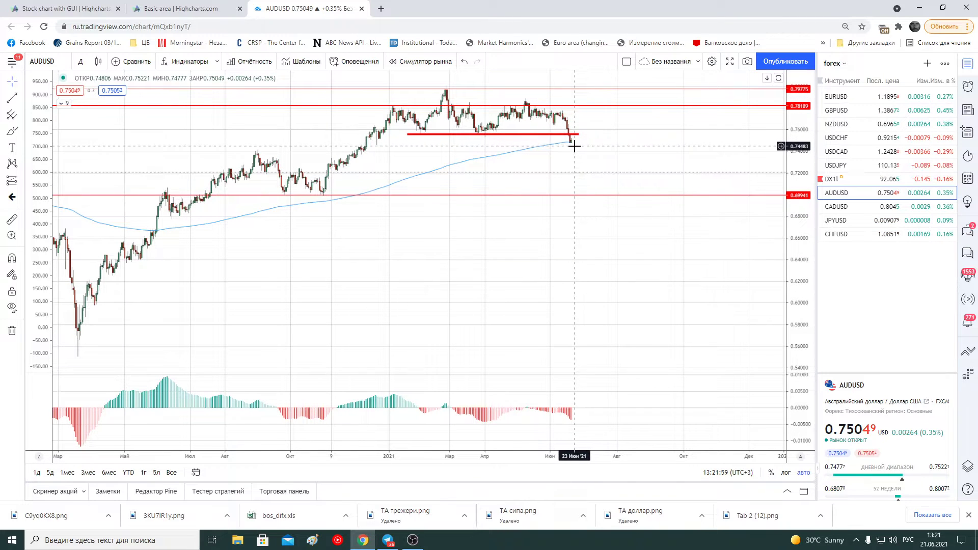
# Return AUDUSD to 4-hour candles and move up to NZDUSD in the watchlist
pyautogui.click(80, 61)
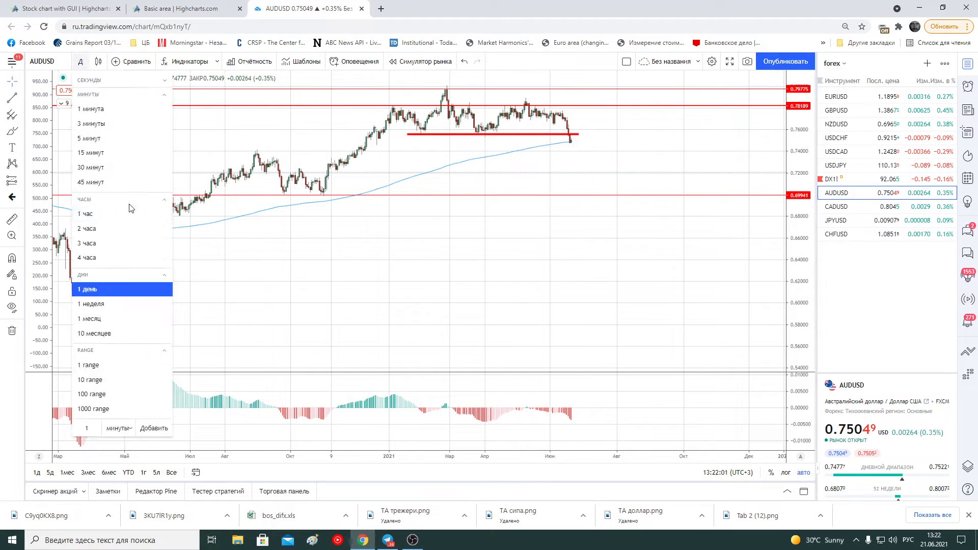
pyautogui.click(103, 259)
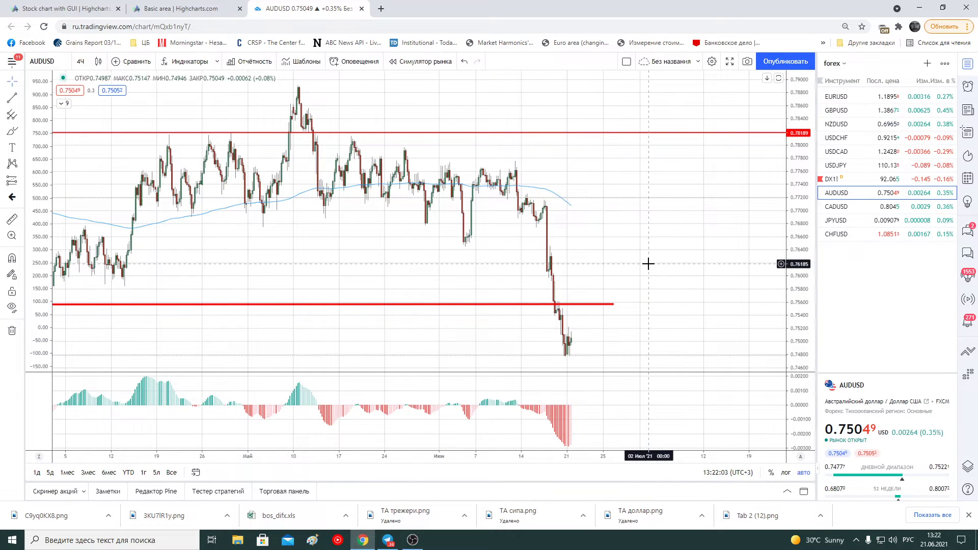
pyautogui.scroll(-3, 650, 262)
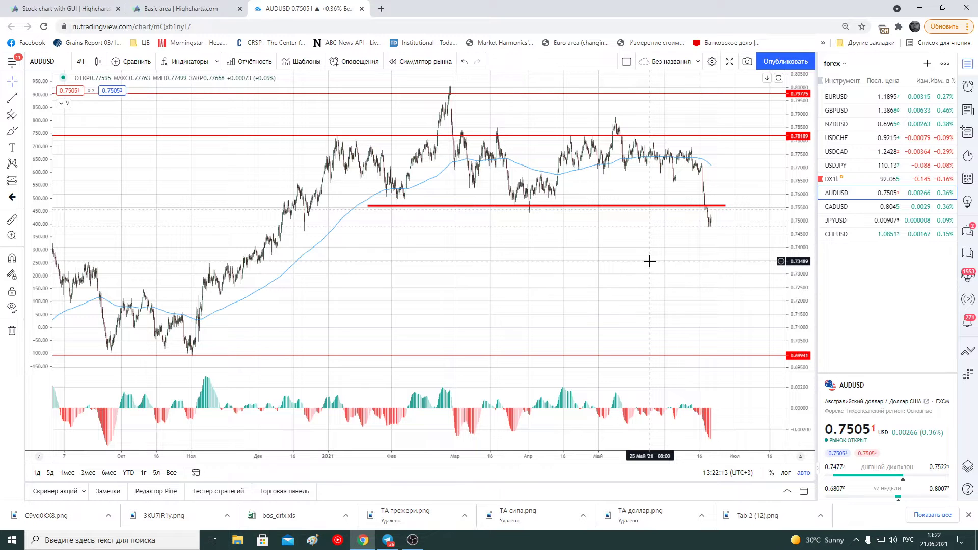
pyautogui.press('Up')
pyautogui.press('Up')
pyautogui.press('Up')
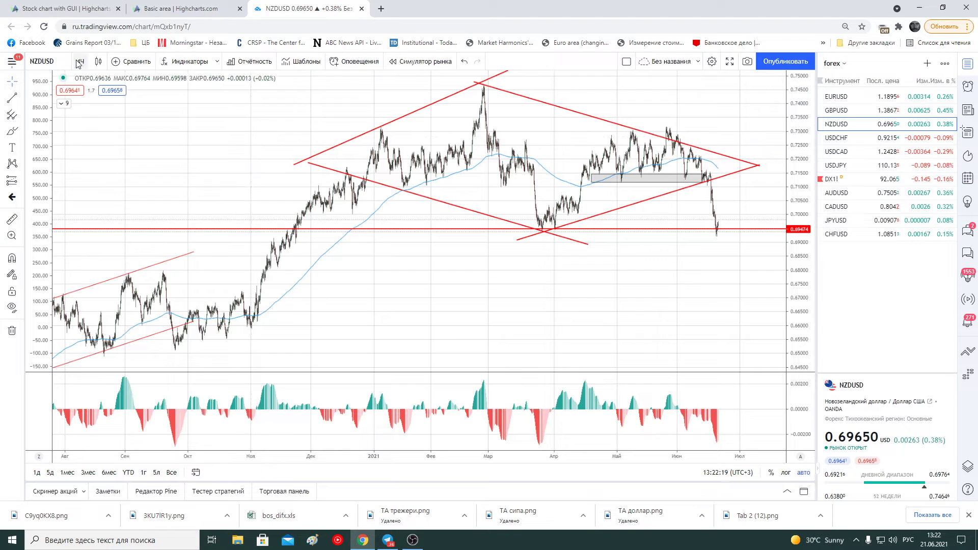
pyautogui.click(80, 62)
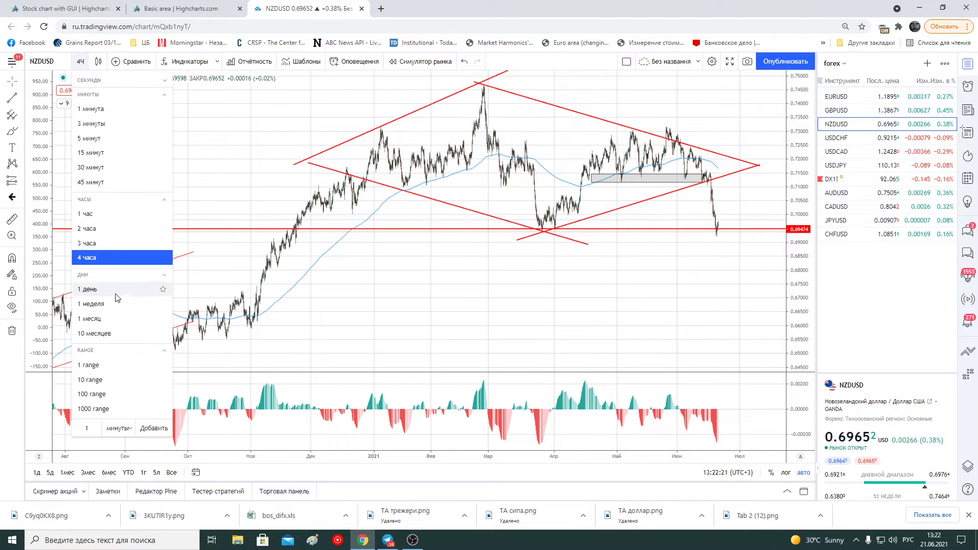
pyautogui.click(153, 300)
pyautogui.scroll(2, 699, 290)
pyautogui.scroll(3, 698, 290)
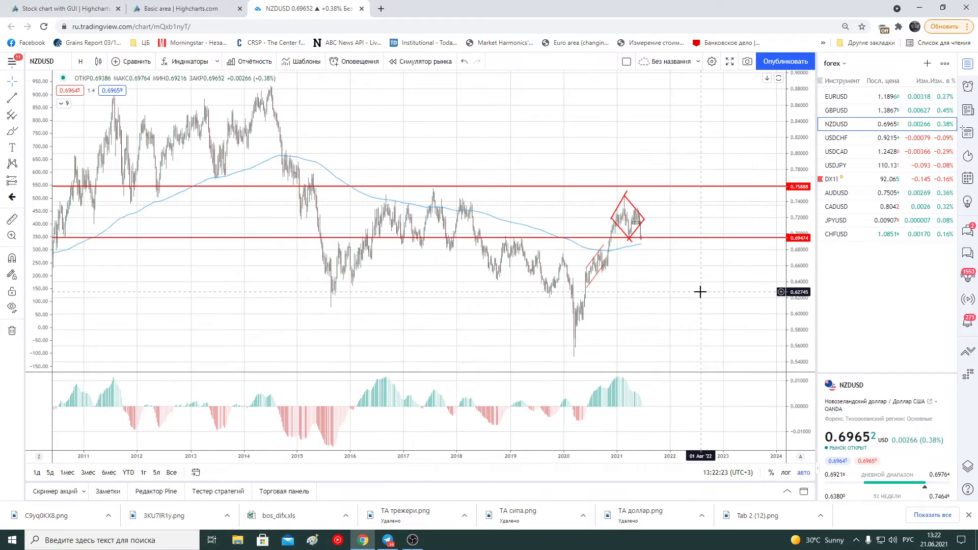
pyautogui.scroll(3, 688, 286)
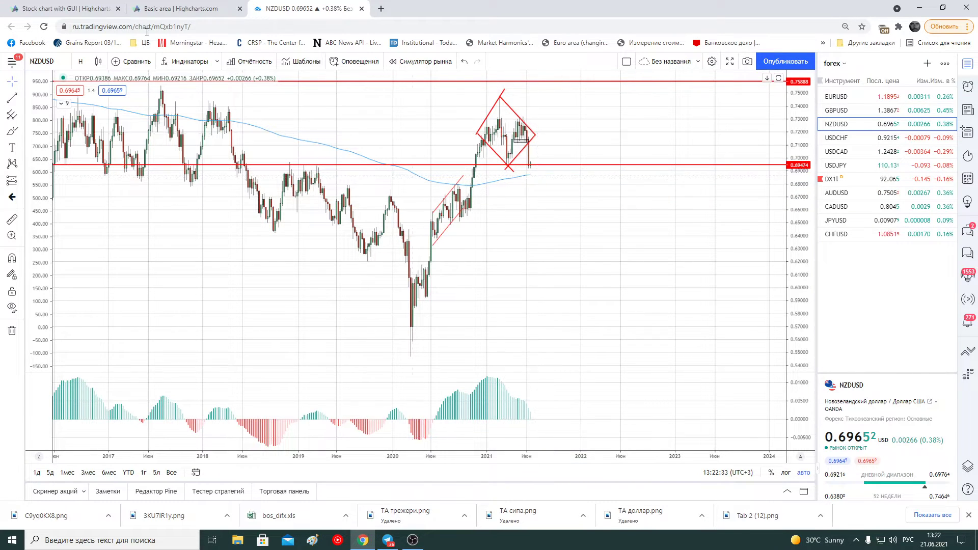
pyautogui.click(84, 61)
pyautogui.click(109, 288)
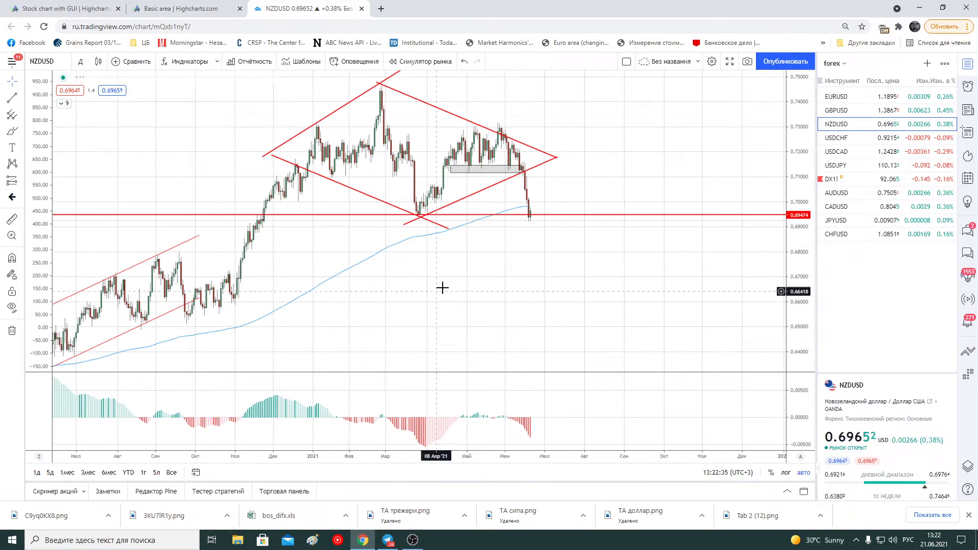
pyautogui.scroll(-2, 586, 214)
pyautogui.scroll(-2, 452, 277)
pyautogui.scroll(-2, 510, 290)
pyautogui.scroll(-2, 546, 299)
pyautogui.scroll(-2, 545, 292)
pyautogui.scroll(2, 545, 292)
pyautogui.scroll(2, 546, 290)
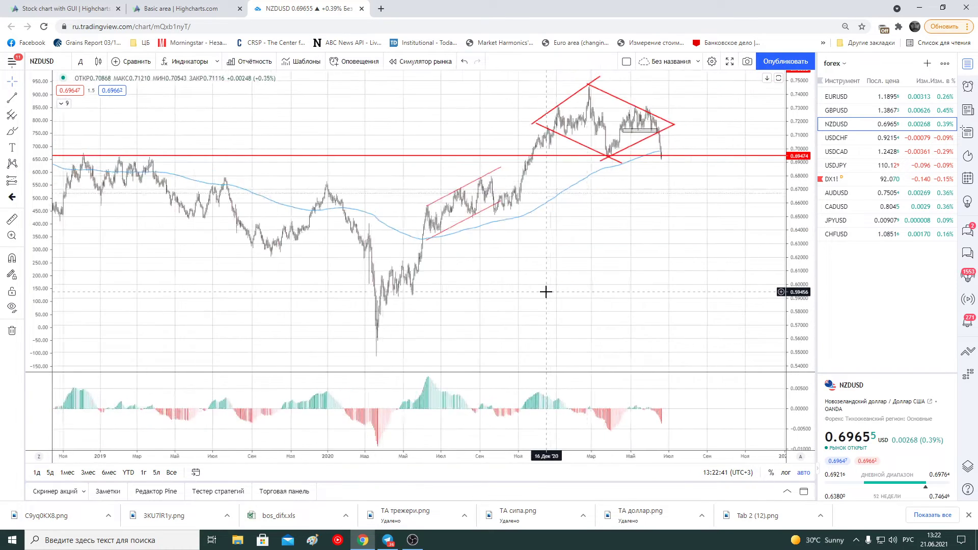
pyautogui.scroll(2, 461, 280)
pyautogui.scroll(2, 357, 229)
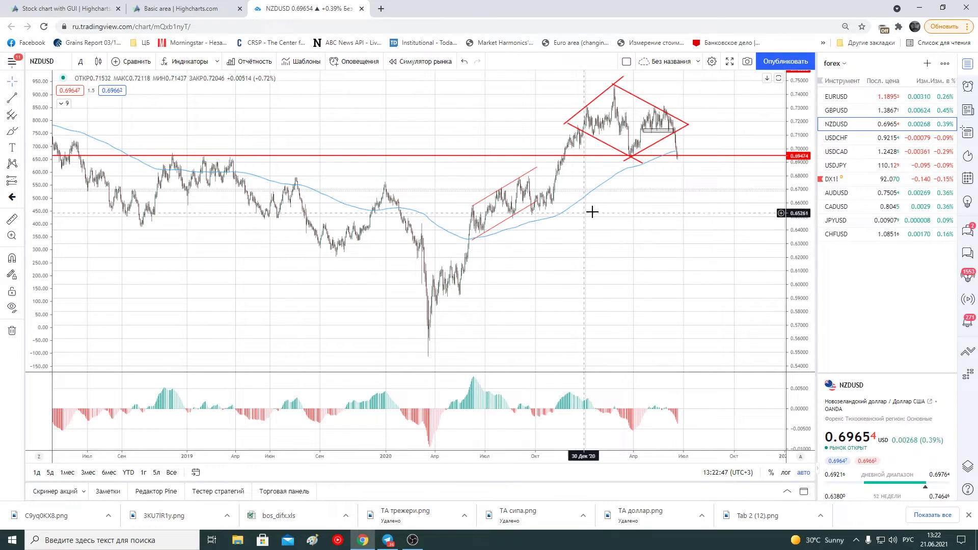
pyautogui.scroll(2, 679, 212)
pyautogui.scroll(2, 673, 216)
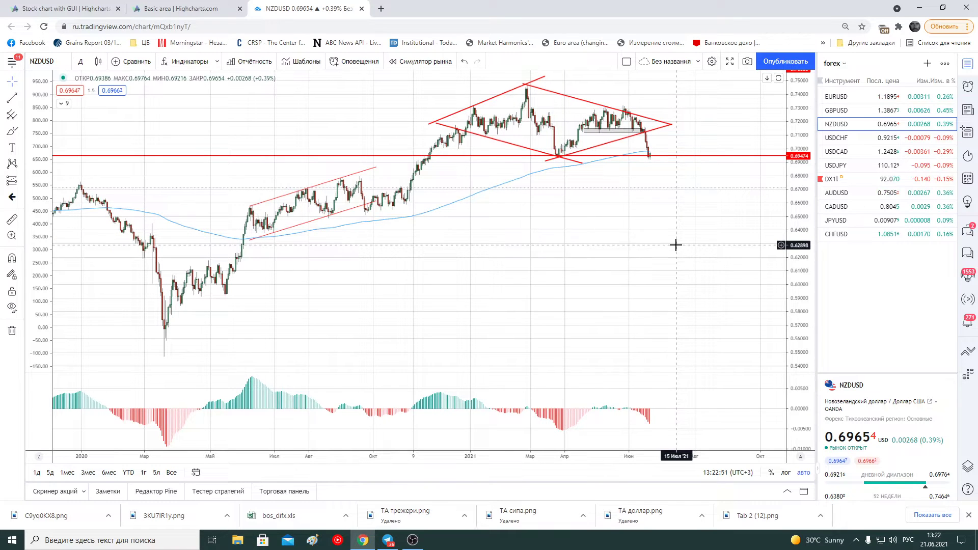
pyautogui.click(80, 61)
pyautogui.click(104, 266)
pyautogui.scroll(-1, 678, 334)
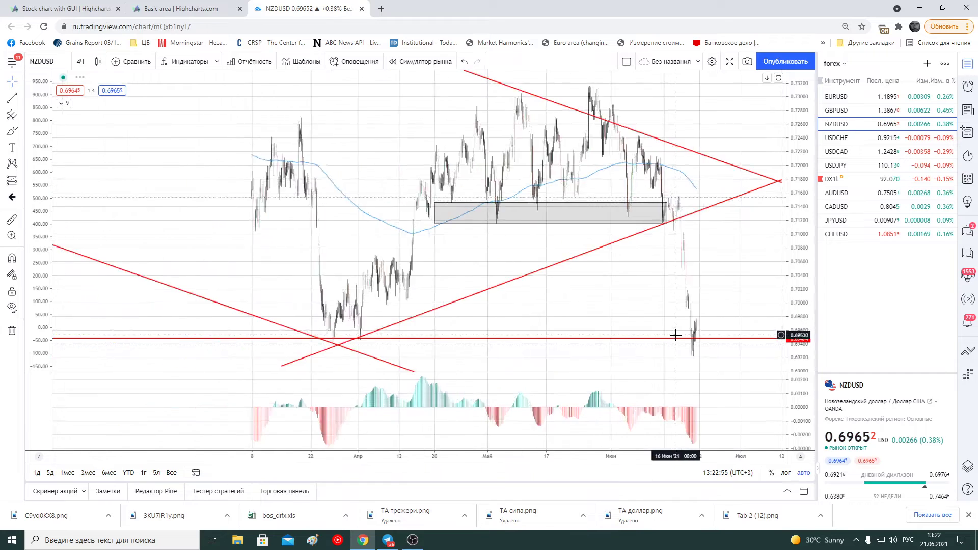
pyautogui.scroll(-1, 642, 350)
pyautogui.scroll(-1, 647, 377)
pyautogui.moveTo(668, 442)
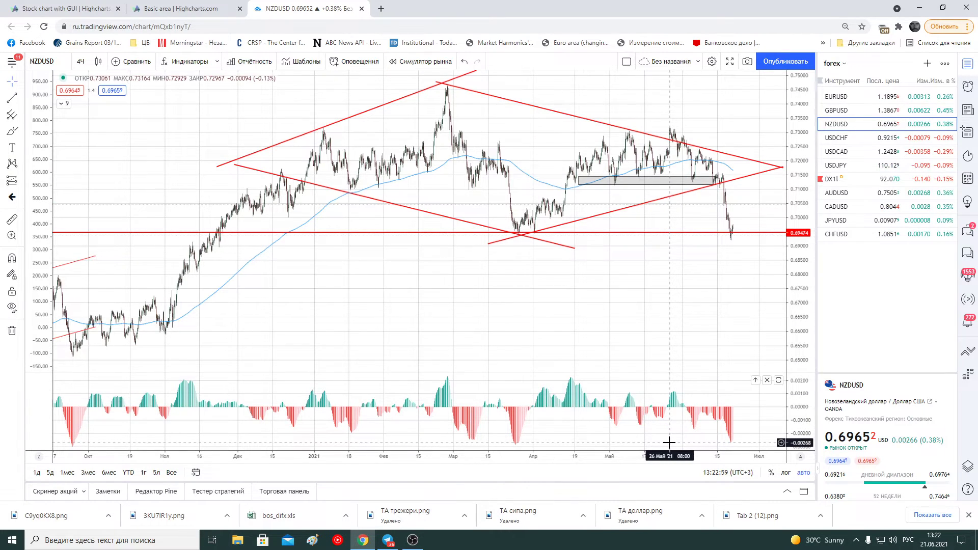
pyautogui.scroll(-2, 670, 443)
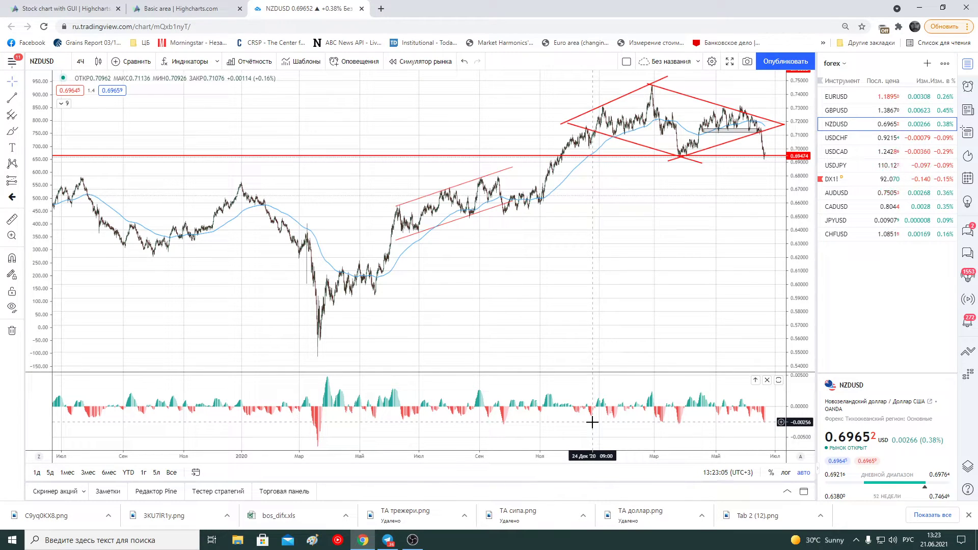
pyautogui.scroll(2, 669, 319)
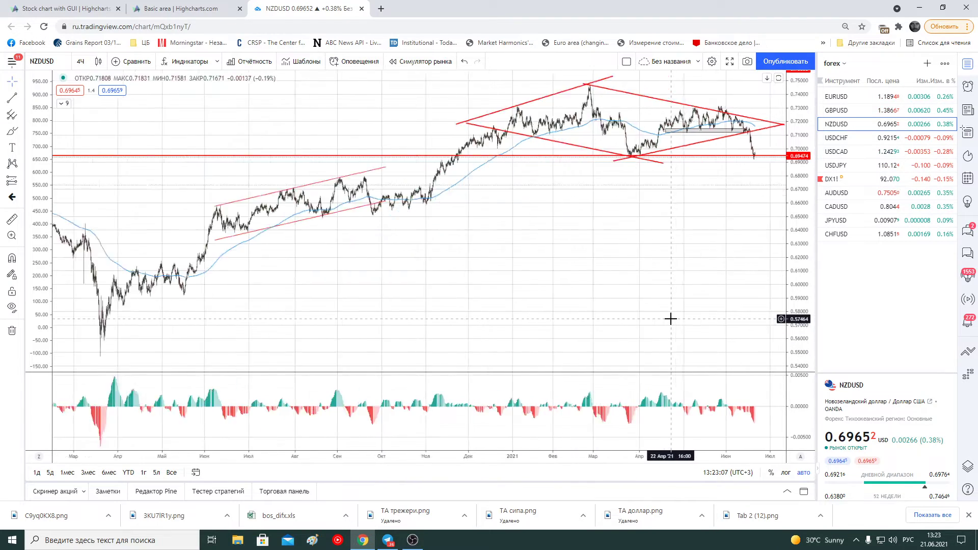
pyautogui.scroll(3, 670, 319)
pyautogui.scroll(3, 671, 319)
pyautogui.scroll(2, 671, 319)
pyautogui.scroll(2, 670, 319)
pyautogui.scroll(2, 671, 319)
pyautogui.scroll(-2, 671, 319)
pyautogui.scroll(-2, 671, 319)
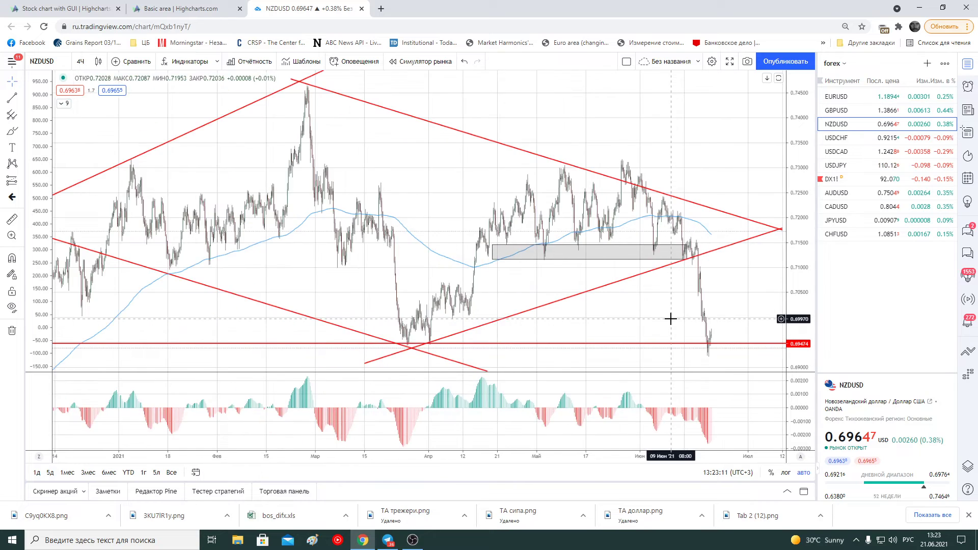
pyautogui.scroll(4, 669, 318)
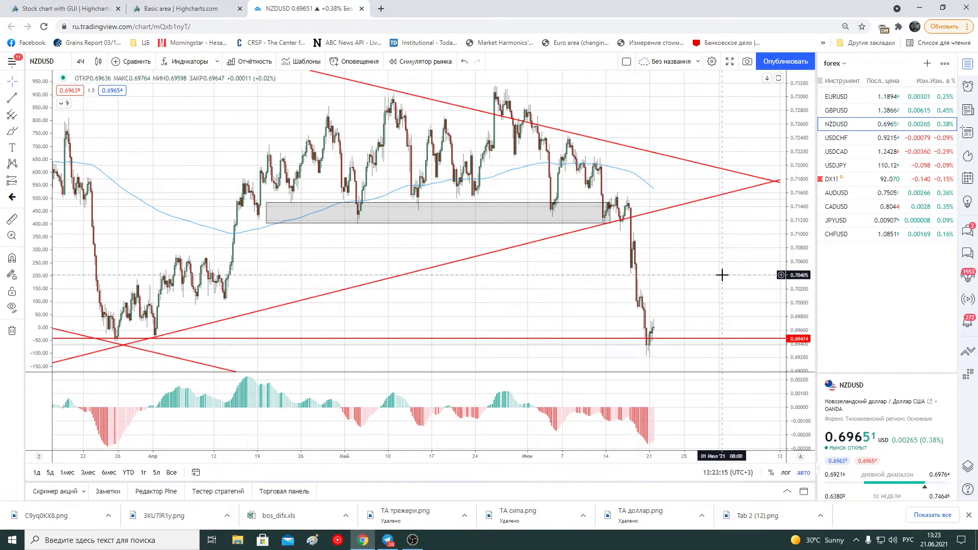
pyautogui.scroll(-2, 722, 275)
pyautogui.scroll(-2, 720, 275)
pyautogui.scroll(5, 721, 318)
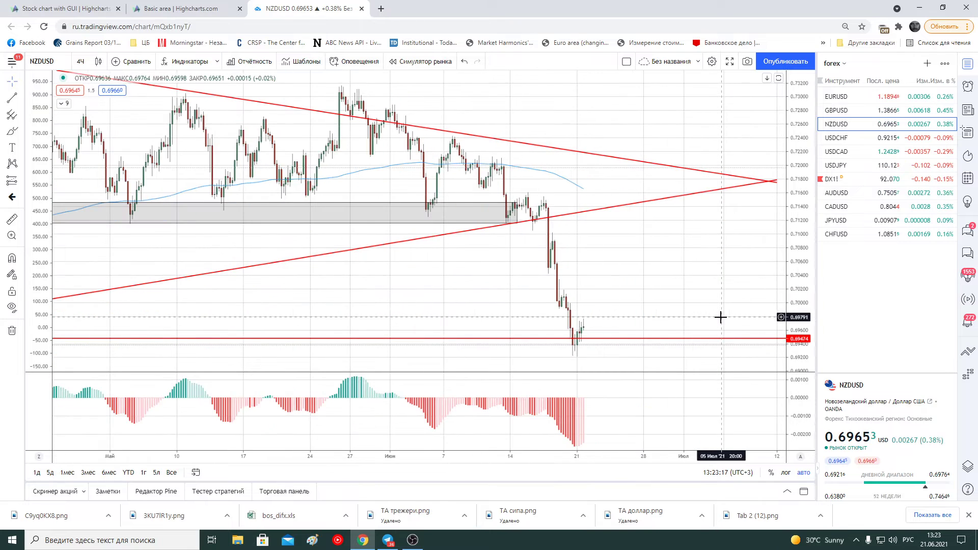
pyautogui.scroll(-2, 646, 288)
pyautogui.scroll(-2, 659, 289)
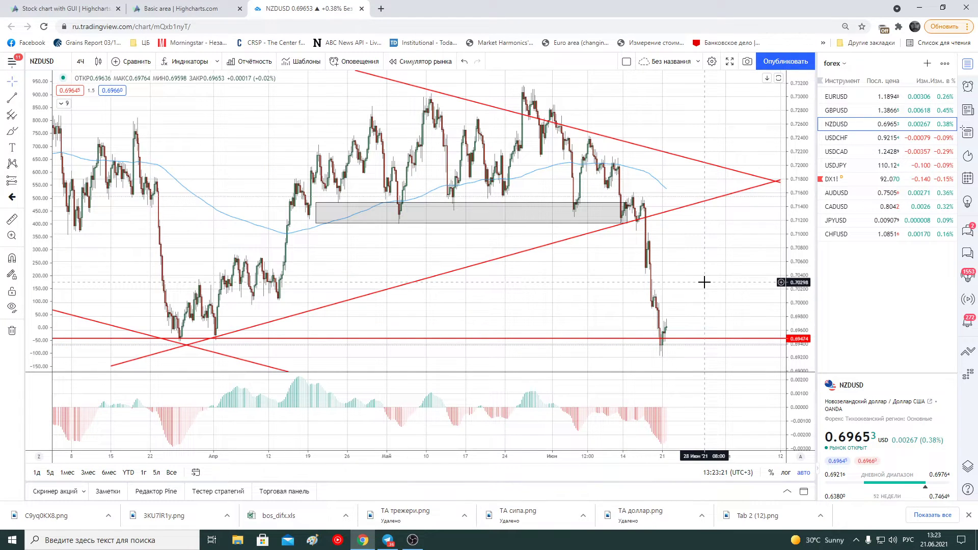
pyautogui.scroll(-3, 464, 332)
pyautogui.scroll(2, 704, 310)
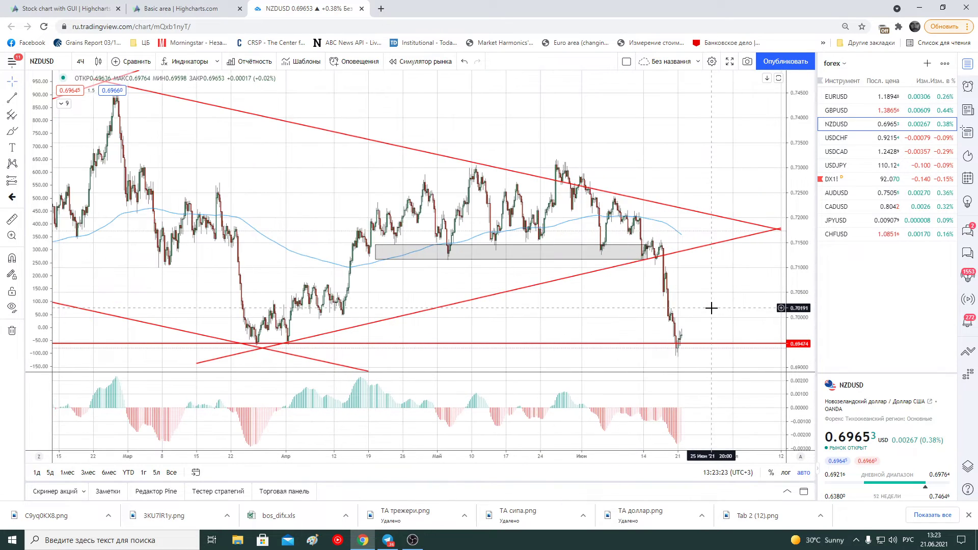
pyautogui.scroll(-3, 714, 291)
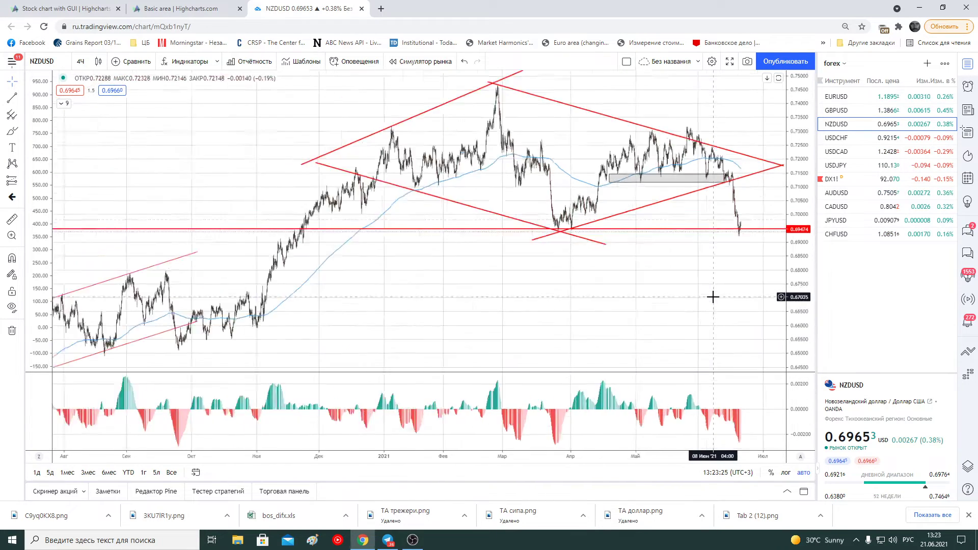
pyautogui.scroll(-1, 714, 295)
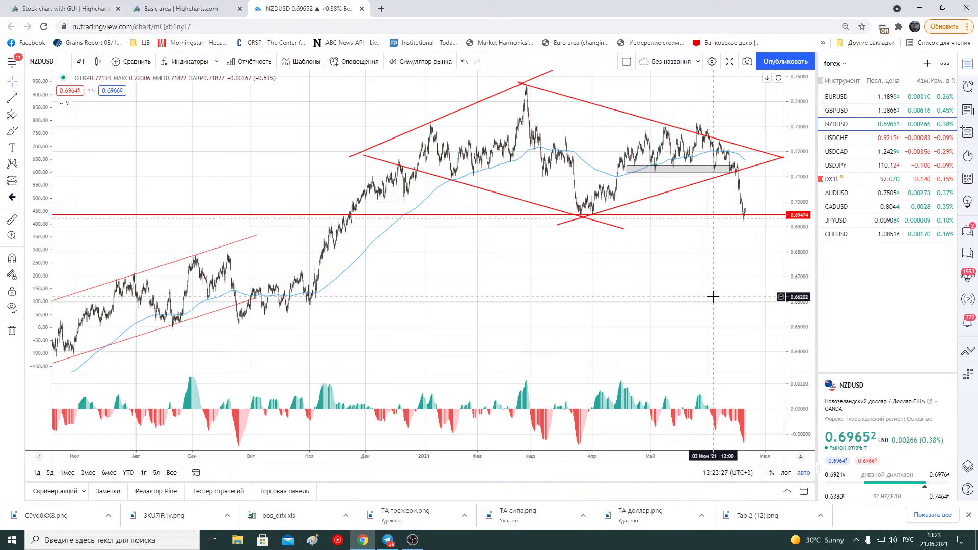
pyautogui.scroll(2, 713, 297)
pyautogui.scroll(2, 714, 295)
pyautogui.scroll(1, 713, 296)
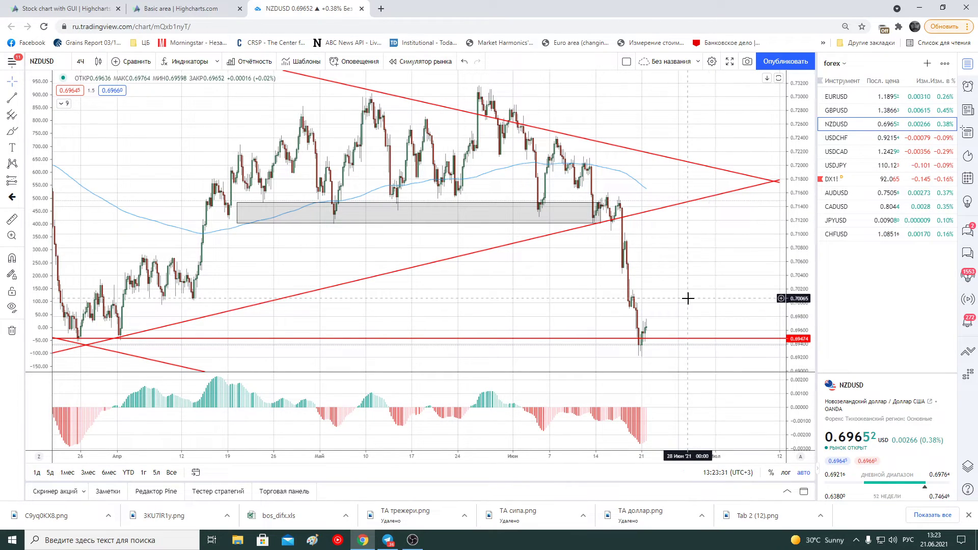
pyautogui.moveTo(688, 186); pyautogui.dragTo(601, 227)
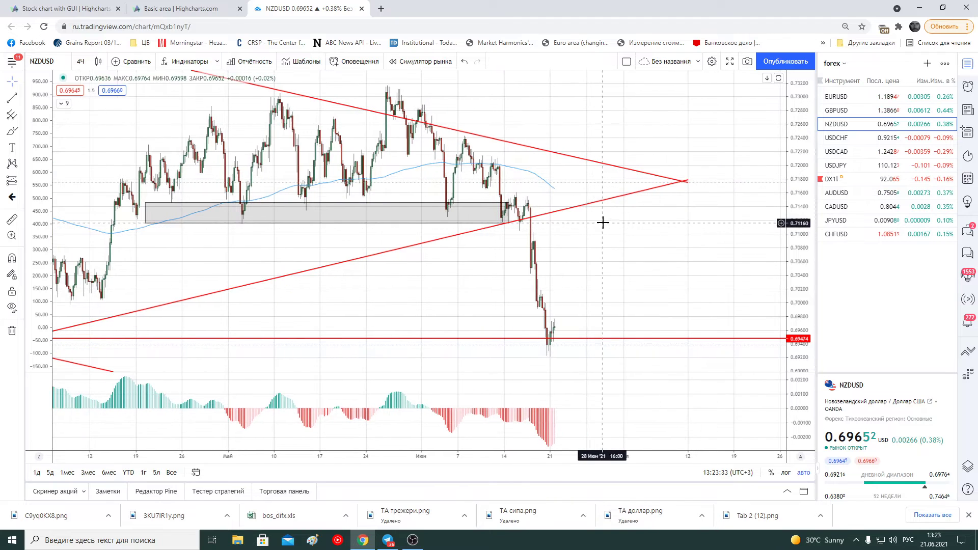
pyautogui.scroll(-2, 657, 259)
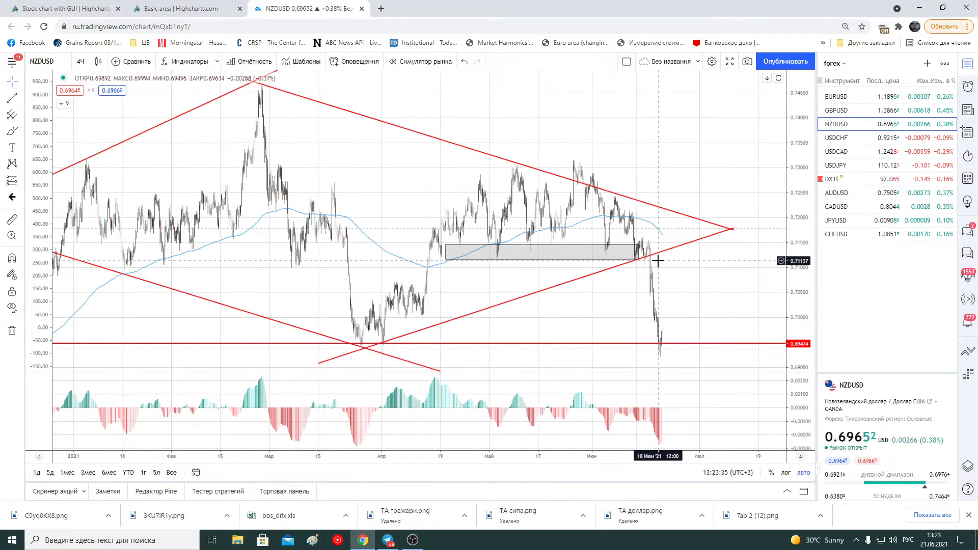
pyautogui.scroll(-2, 657, 260)
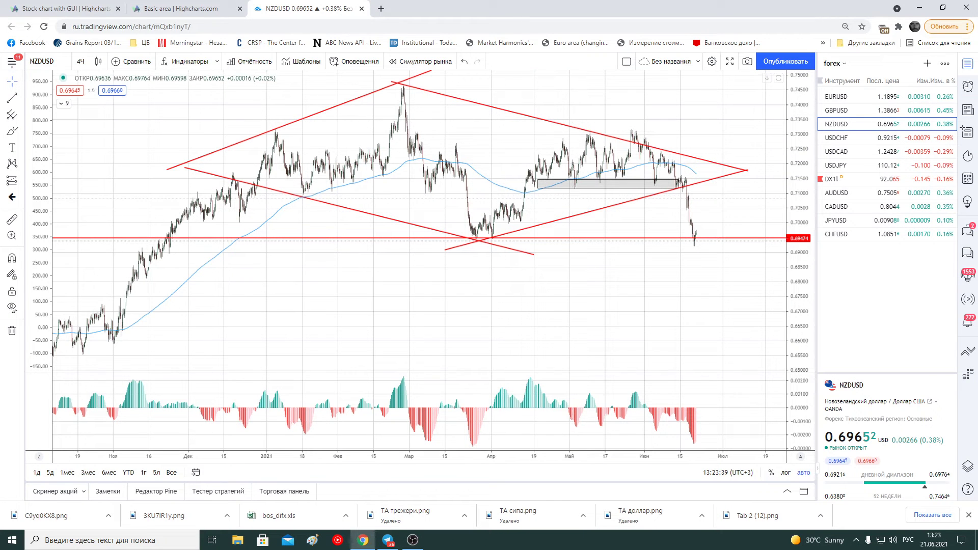
pyautogui.click(25, 97)
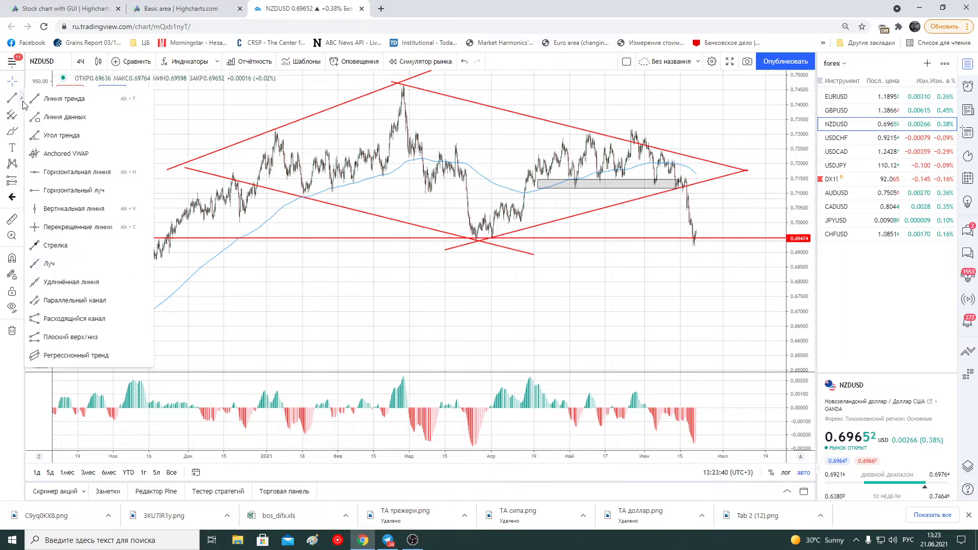
# Draw a parallel channel from the early-March peak down past the diamond pattern
pyautogui.click(58, 300)
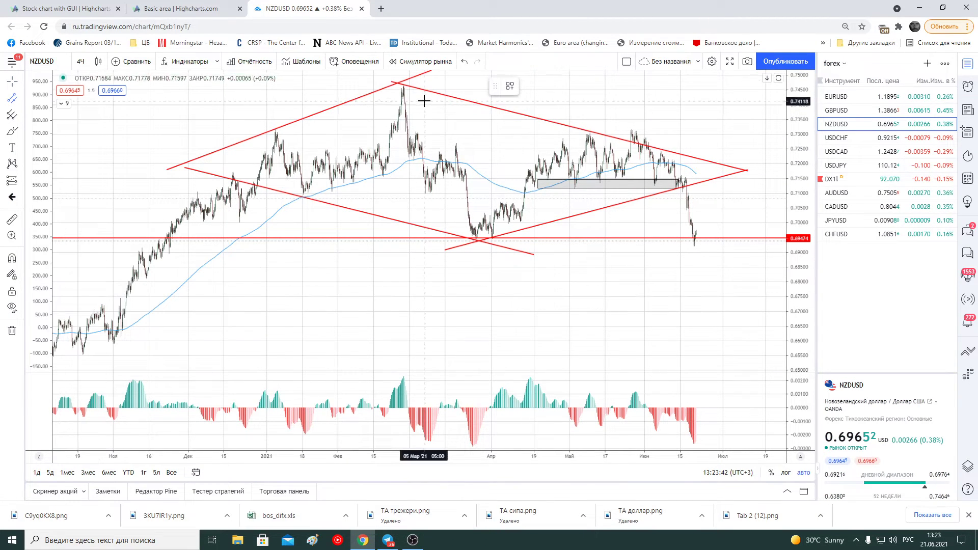
pyautogui.click(401, 83)
pyautogui.click(767, 156)
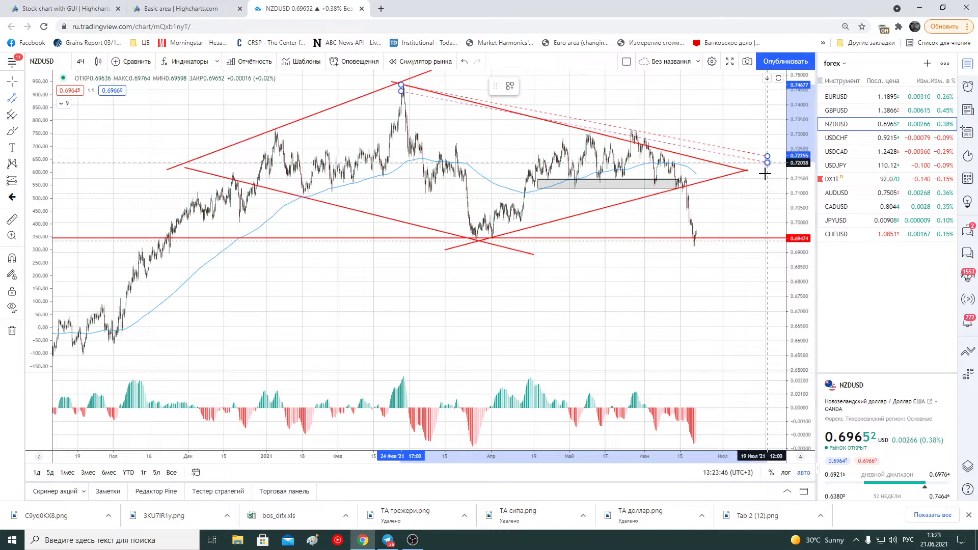
pyautogui.click(724, 289)
pyautogui.click(725, 312)
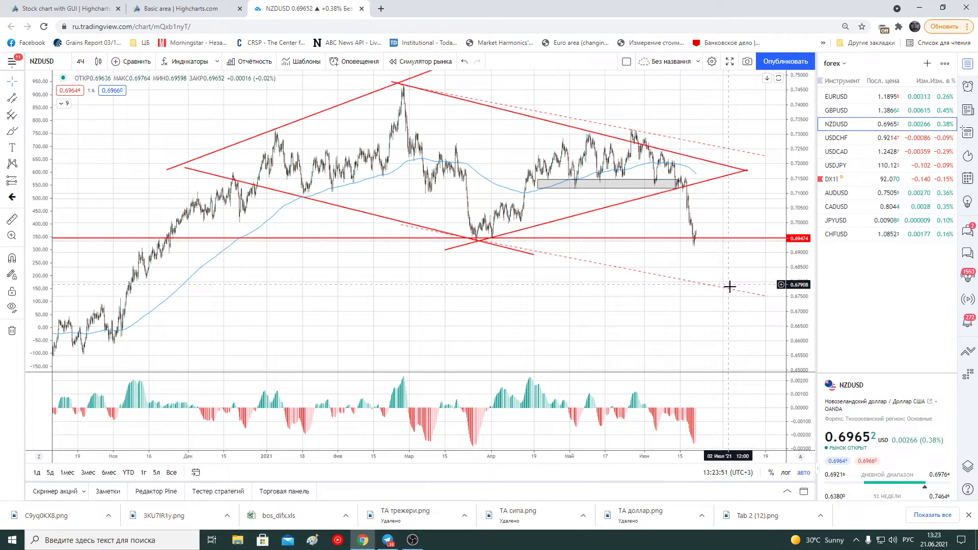
pyautogui.scroll(-2, 666, 320)
pyautogui.scroll(-2, 666, 321)
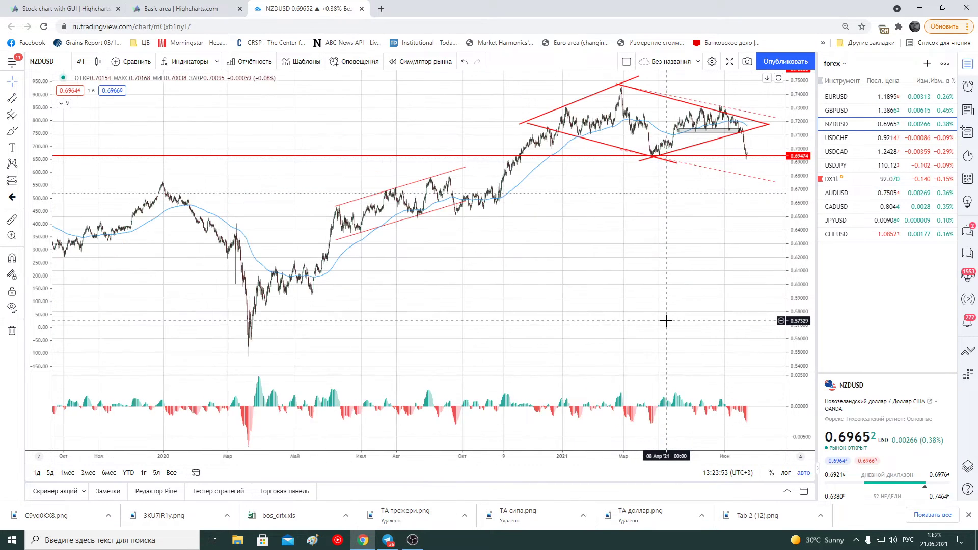
pyautogui.scroll(2, 666, 320)
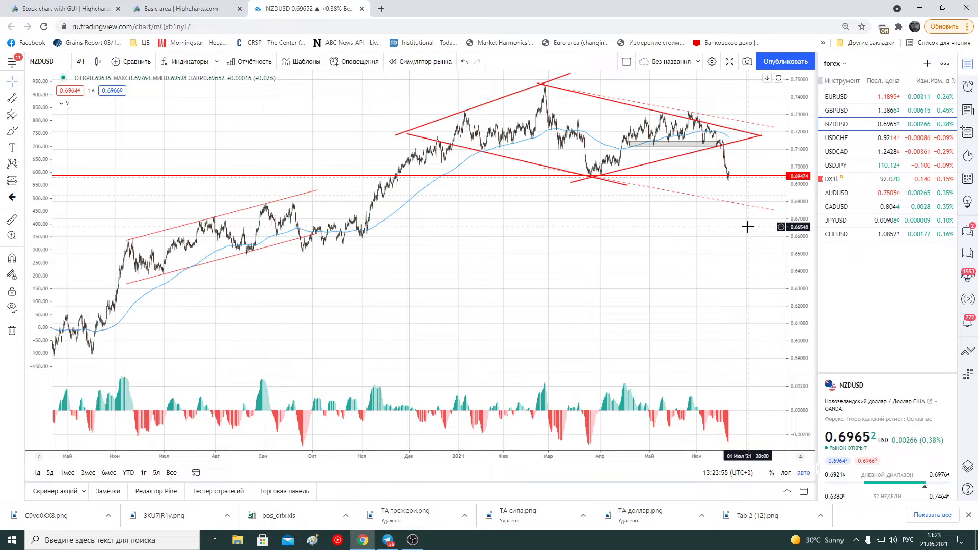
pyautogui.moveTo(762, 221)
pyautogui.mouseDown()
pyautogui.moveTo(675, 228)
pyautogui.moveTo(687, 228)
pyautogui.mouseUp()
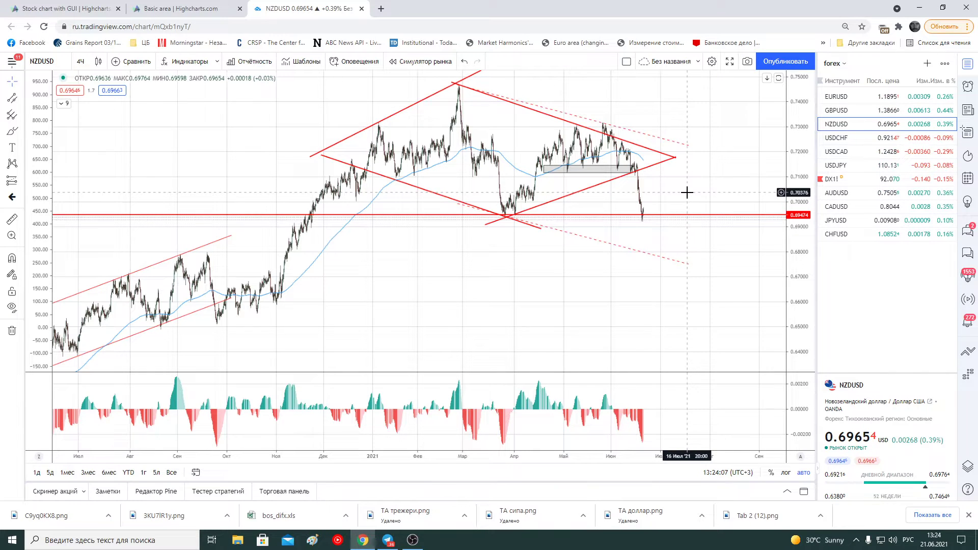
# Open USDCAD from the watchlist and set it to daily candles
pyautogui.click(846, 168)
pyautogui.click(837, 151)
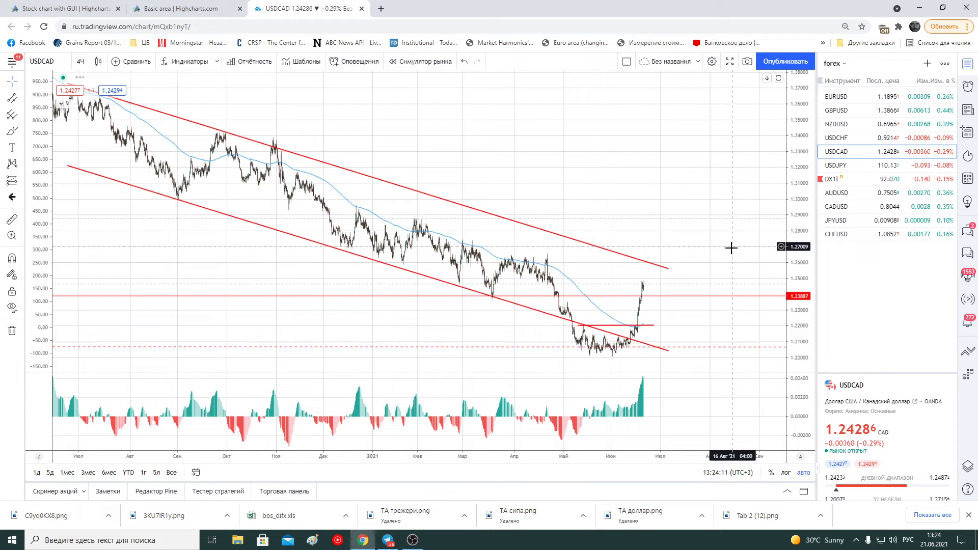
pyautogui.scroll(-3, 730, 249)
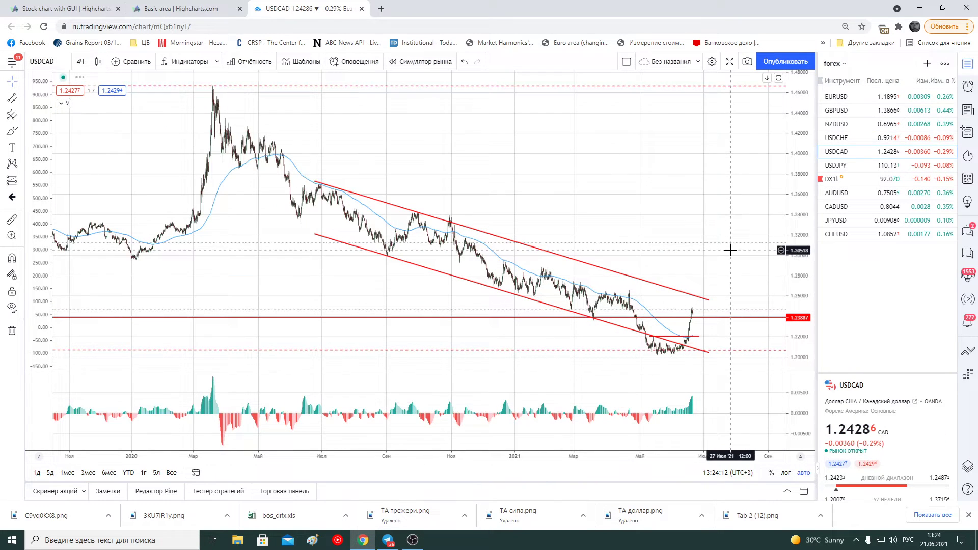
pyautogui.click(80, 62)
pyautogui.click(102, 288)
pyautogui.scroll(-5, 701, 304)
pyautogui.scroll(5, 701, 304)
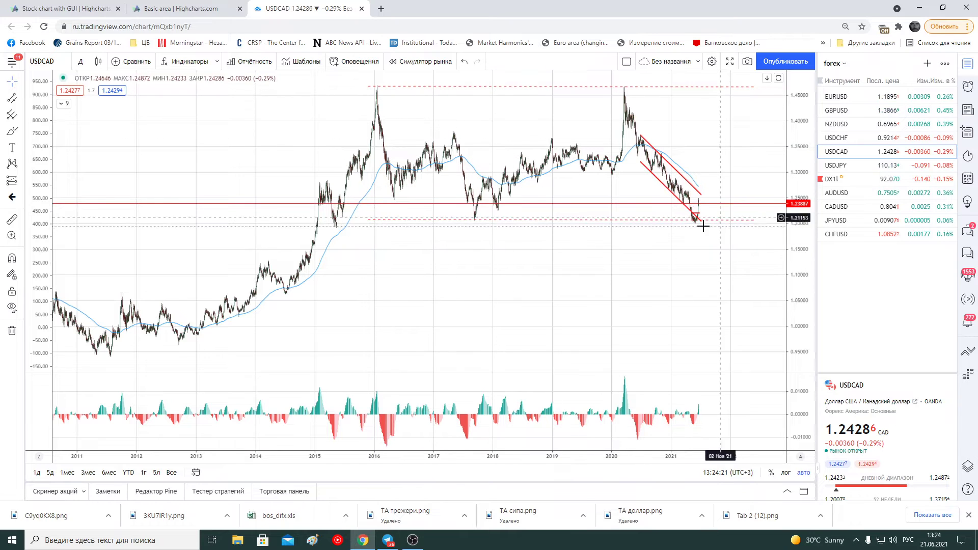
# Inspect the dashed range drawing and zoom out to USDCAD's history back to 2011
pyautogui.click(478, 219)
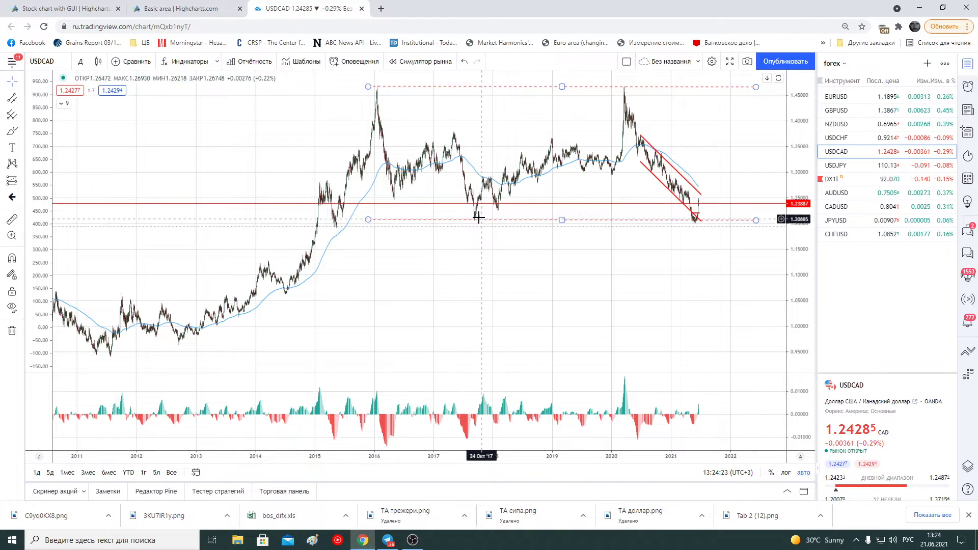
pyautogui.click(655, 279)
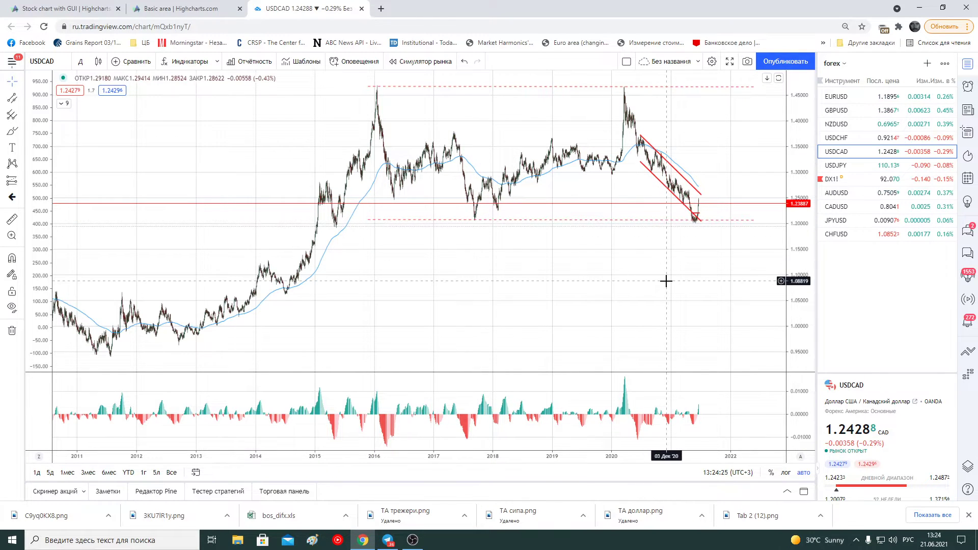
pyautogui.scroll(2, 666, 281)
pyautogui.scroll(3, 666, 281)
pyautogui.scroll(3, 666, 281)
pyautogui.scroll(2, 666, 281)
pyautogui.hscroll(-3, 666, 281)
pyautogui.hscroll(-3, 674, 251)
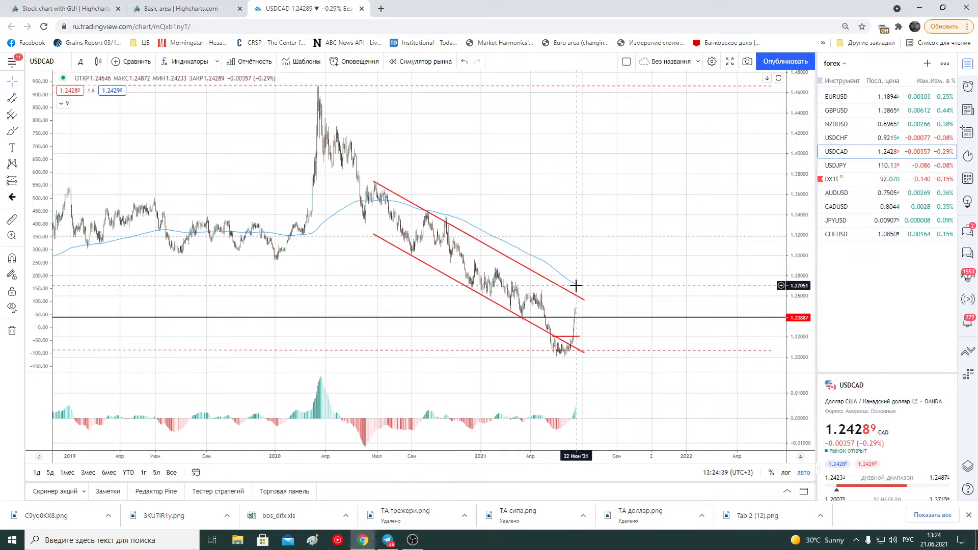
pyautogui.scroll(-3, 656, 244)
pyautogui.scroll(-2, 655, 260)
pyautogui.moveTo(767, 161)
pyautogui.mouseDown()
pyautogui.moveTo(625, 272)
pyautogui.moveTo(686, 271)
pyautogui.mouseUp()
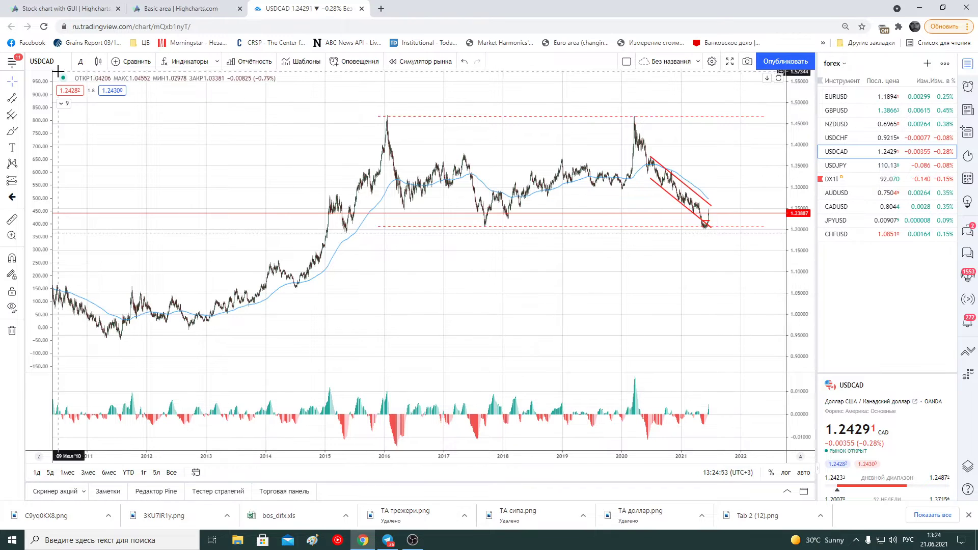
pyautogui.scroll(3, 423, 191)
# Switch USDCAD to 4-hour candles
pyautogui.scroll(2, 423, 192)
pyautogui.click(80, 62)
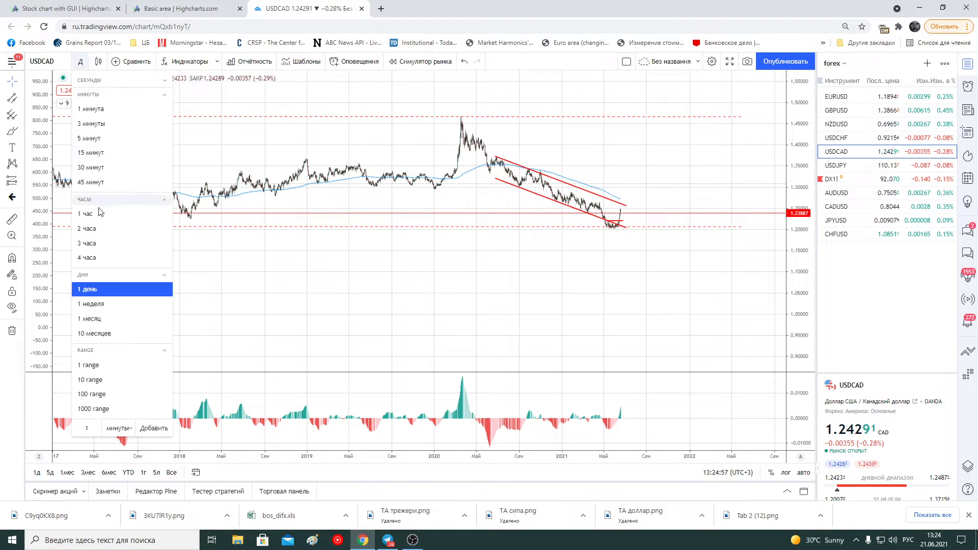
pyautogui.click(98, 258)
pyautogui.scroll(-2, 629, 332)
pyautogui.scroll(-3, 638, 332)
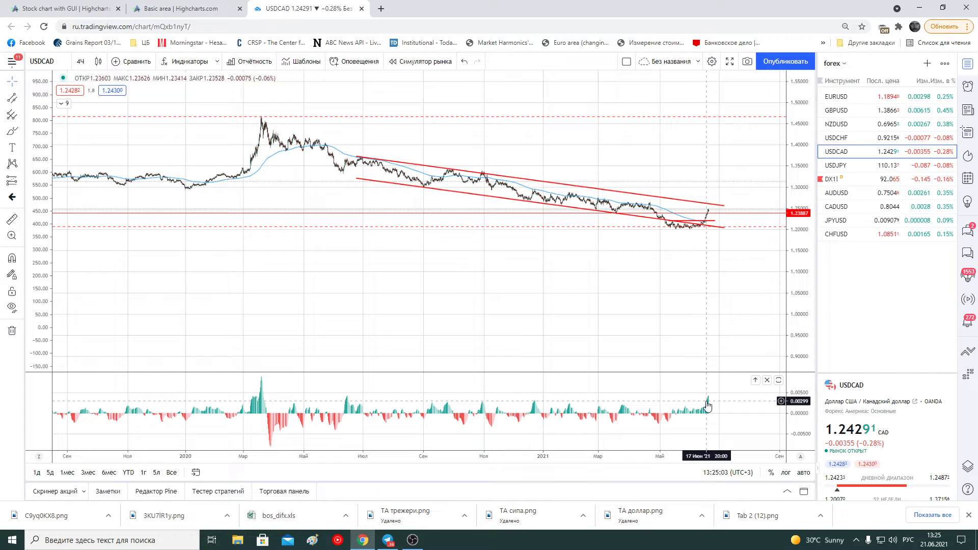
# Auto-fit the price scale and zoom into the last few months of bars
pyautogui.doubleClick(813, 266)
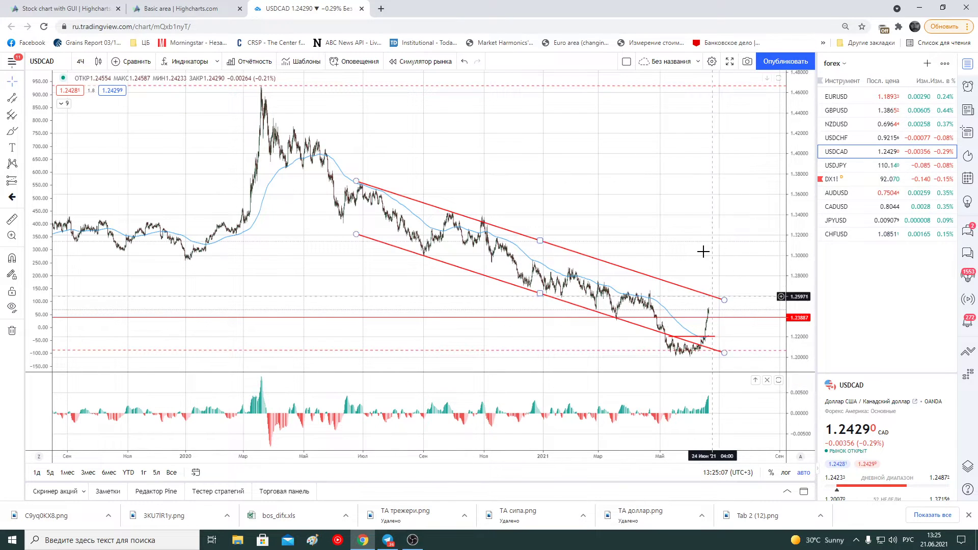
pyautogui.scroll(3, 699, 214)
pyautogui.scroll(2, 700, 215)
pyautogui.scroll(2, 699, 215)
pyautogui.scroll(2, 700, 215)
pyautogui.scroll(2, 700, 215)
pyautogui.moveTo(594, 248); pyautogui.dragTo(673, 259)
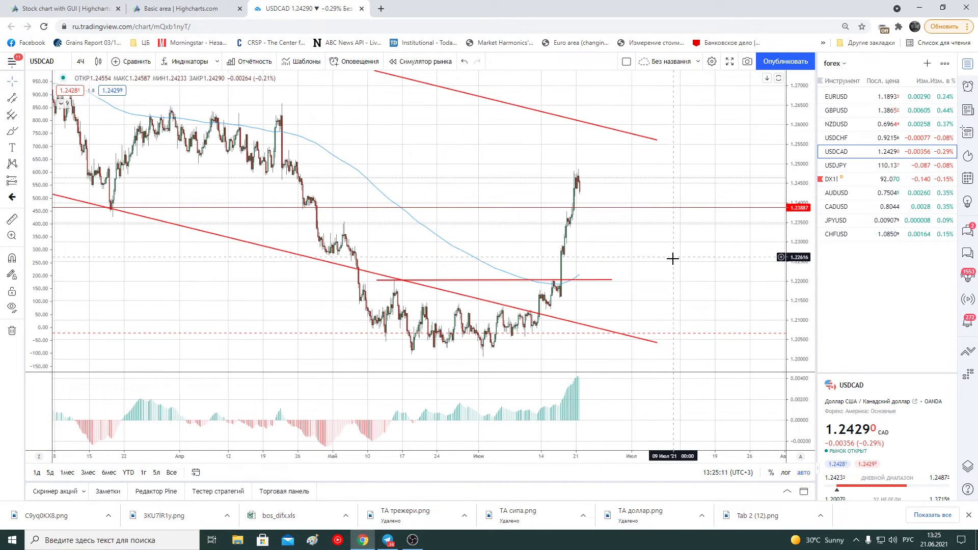
pyautogui.scroll(-1, 674, 260)
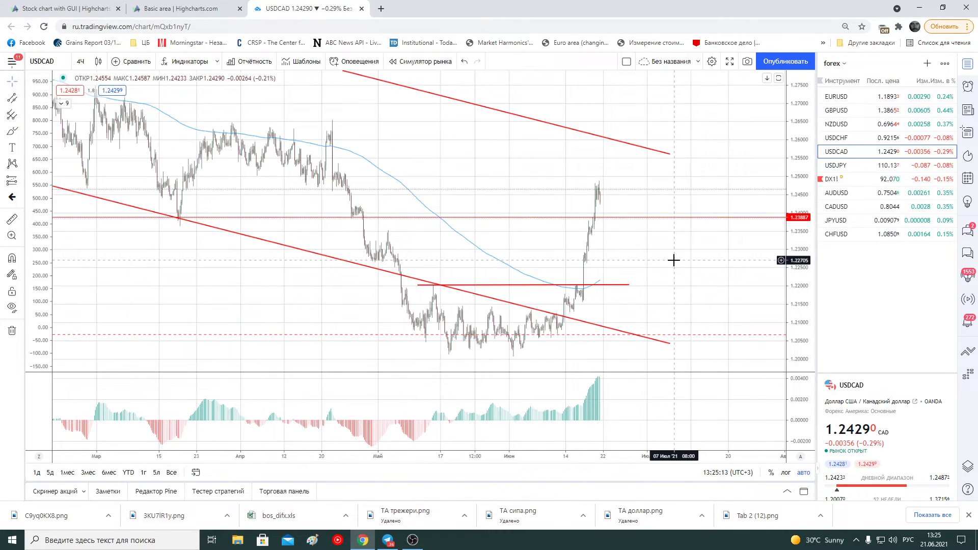
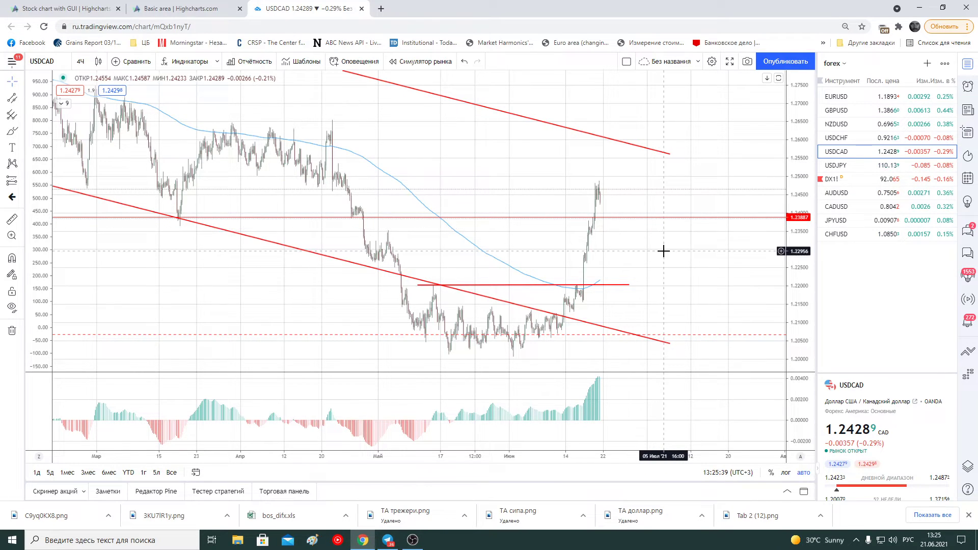
# Zoom out and pan the USDCAD chart to show more of the channel
pyautogui.click(660, 219)
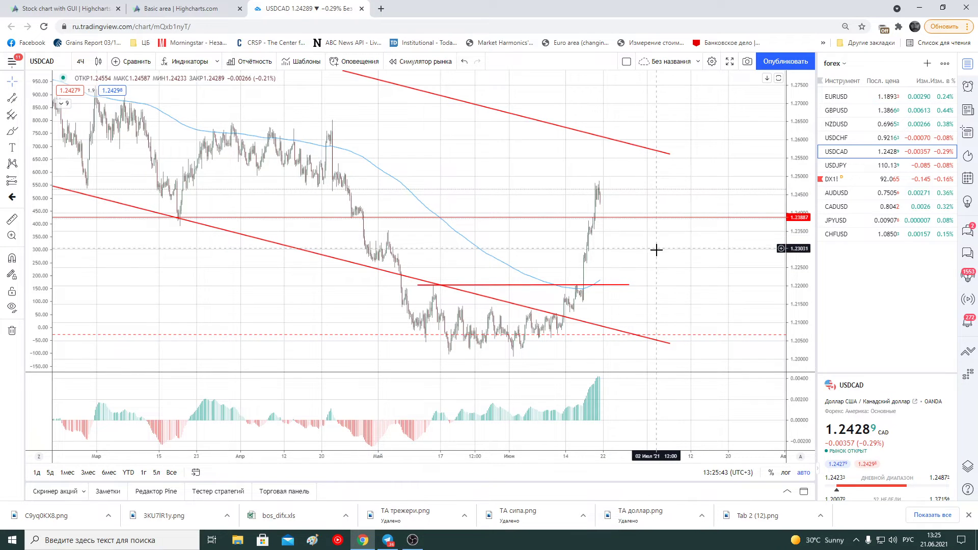
pyautogui.scroll(-3, 658, 253)
pyautogui.scroll(-2, 688, 265)
pyautogui.moveTo(725, 225); pyautogui.dragTo(655, 221)
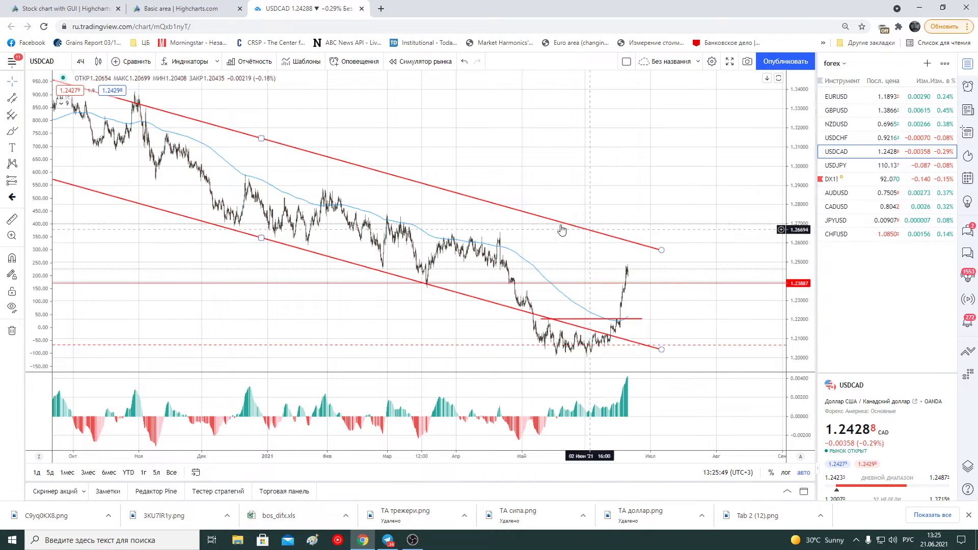
# Draw a horizontal trend line at 1.2640 from the March high, then open USDJPY
pyautogui.click(20, 102)
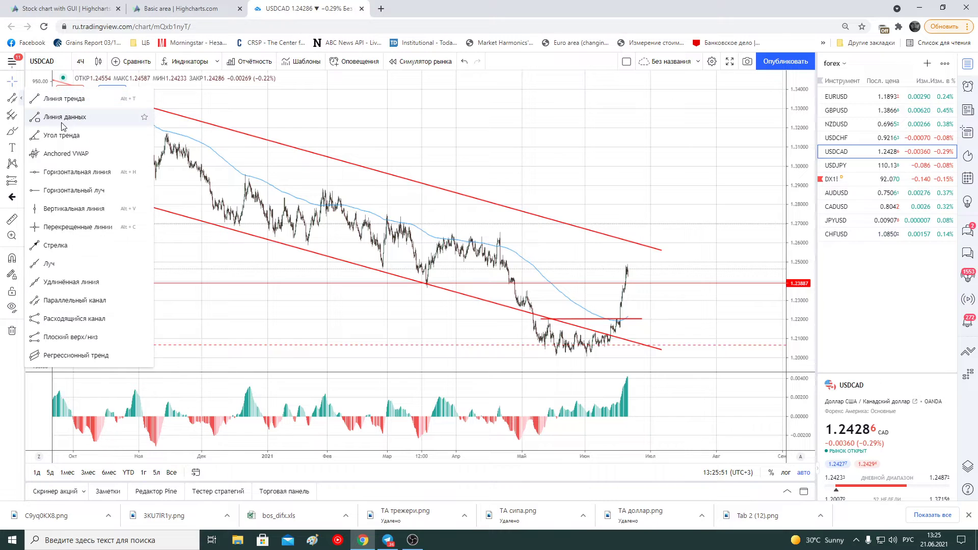
pyautogui.click(61, 96)
pyautogui.click(428, 235)
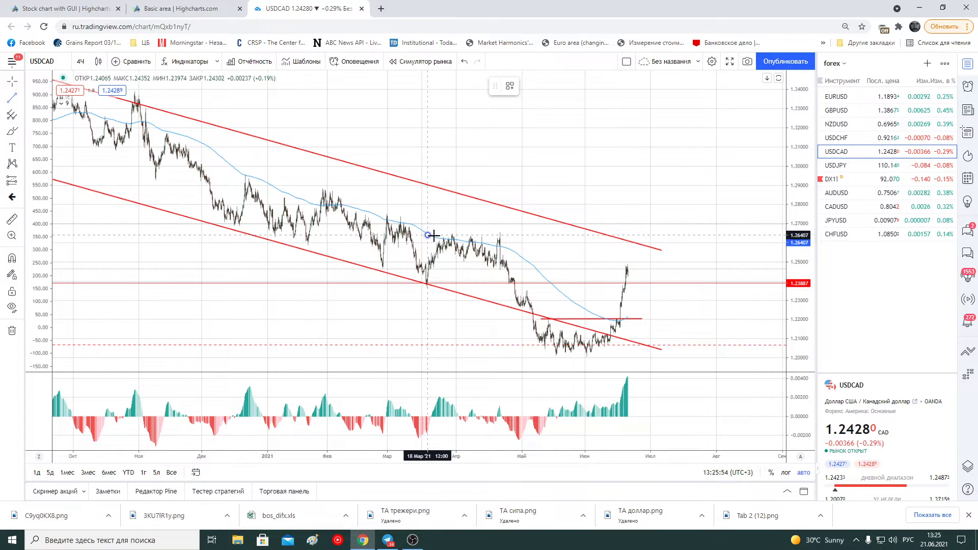
pyautogui.click(753, 235)
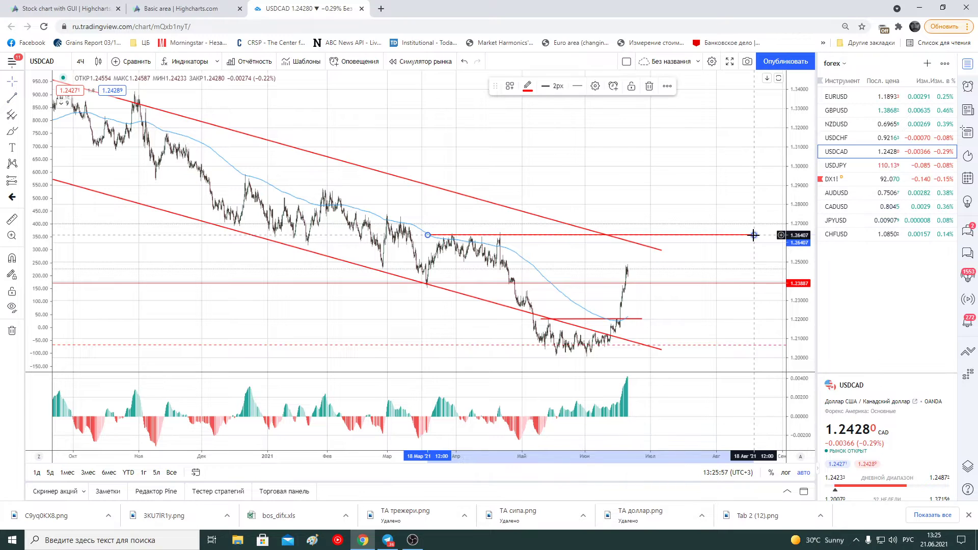
pyautogui.click(739, 317)
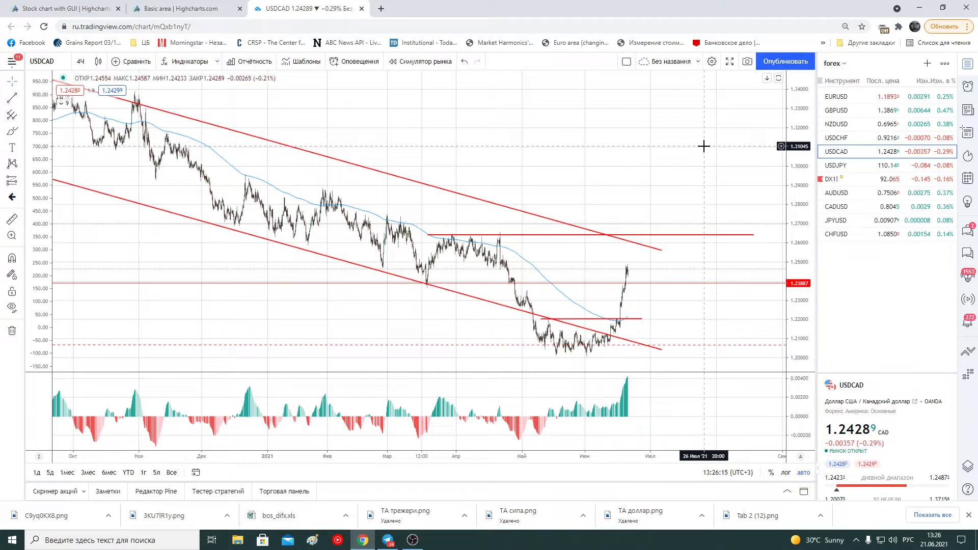
pyautogui.click(860, 167)
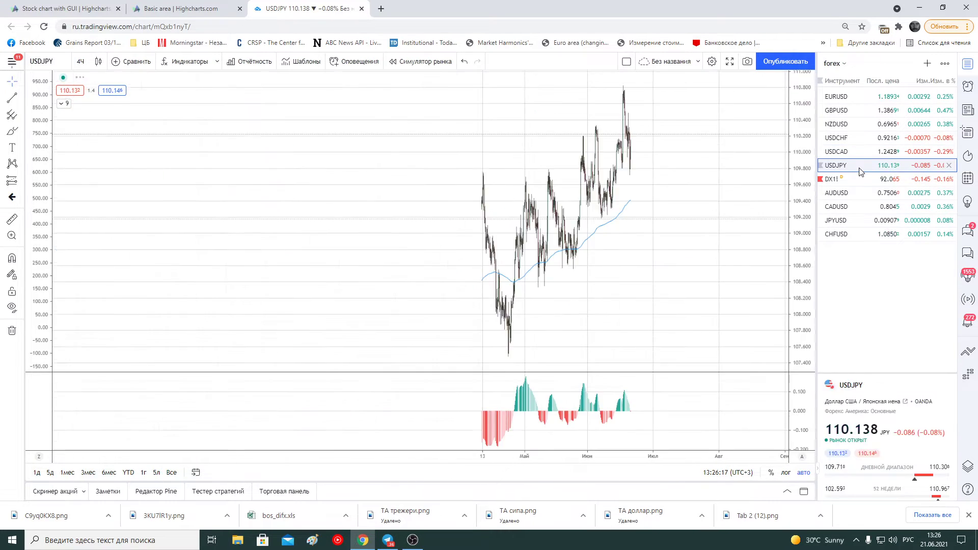
# Raise the red horizontal line to the March high near 110.9 and extend it rightward
pyautogui.scroll(2, 706, 246)
pyautogui.scroll(2, 706, 245)
pyautogui.scroll(1, 706, 246)
pyautogui.scroll(2, 663, 263)
pyautogui.scroll(-1, 657, 265)
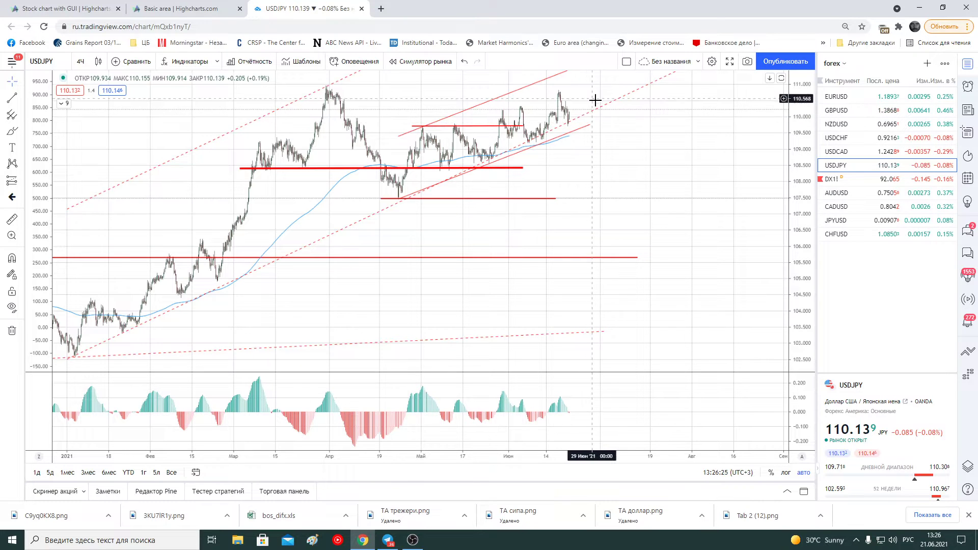
pyautogui.moveTo(799, 174); pyautogui.dragTo(799, 186)
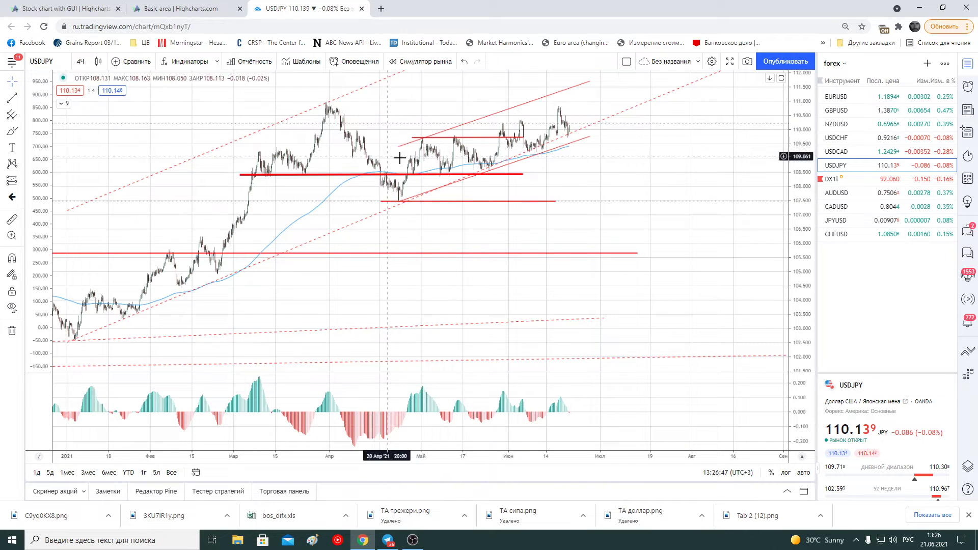
pyautogui.moveTo(481, 138)
pyautogui.mouseDown()
pyautogui.moveTo(368, 102)
pyautogui.moveTo(390, 101)
pyautogui.mouseUp()
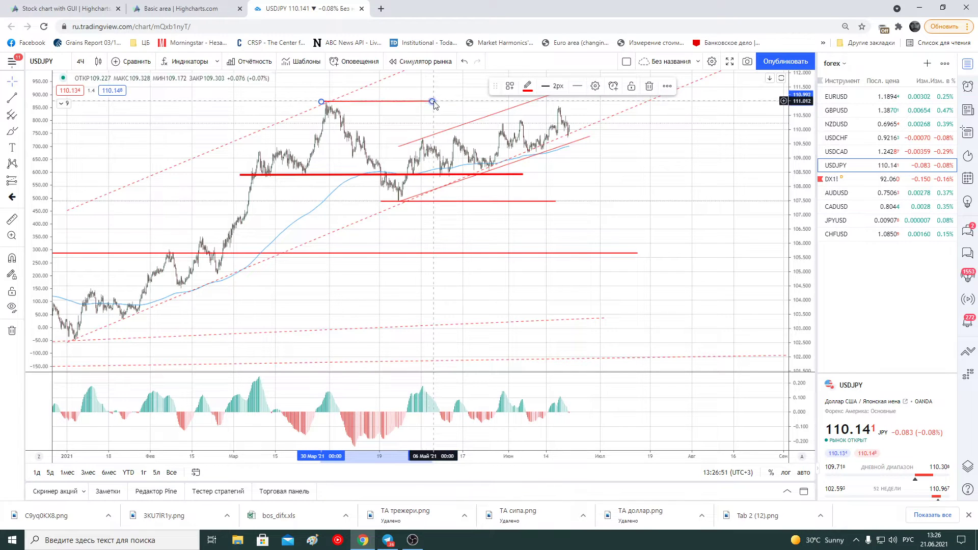
pyautogui.moveTo(434, 101); pyautogui.dragTo(593, 100)
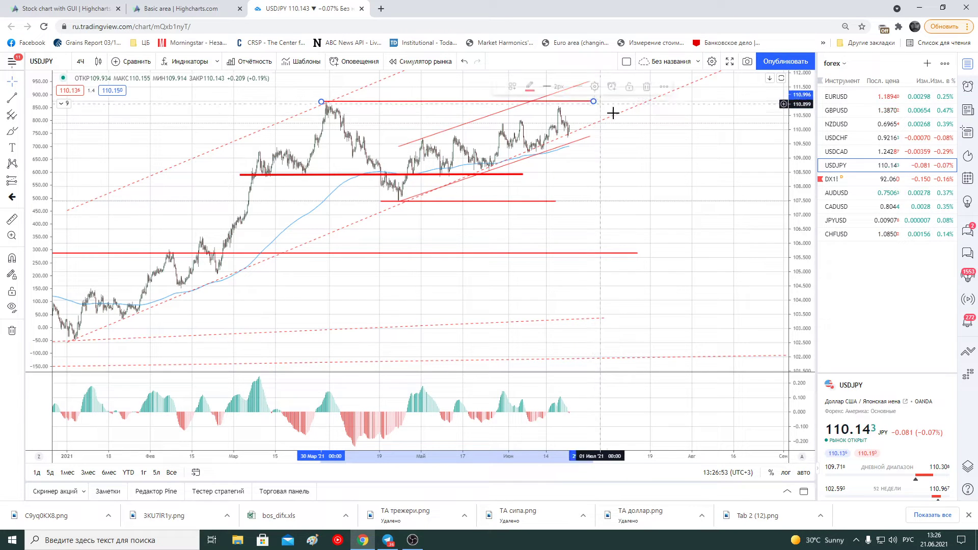
# Delete the red horizontal line near 108.4
pyautogui.click(608, 111)
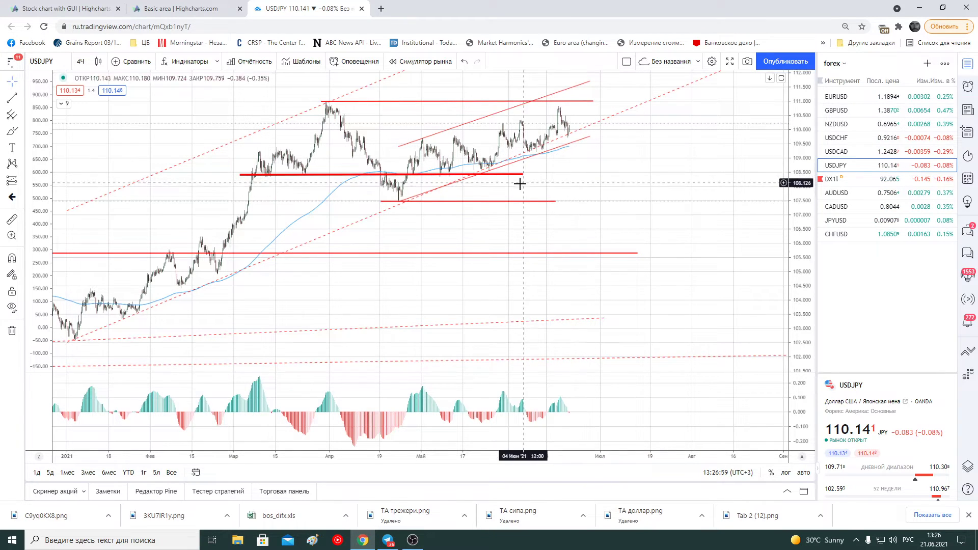
pyautogui.click(506, 176)
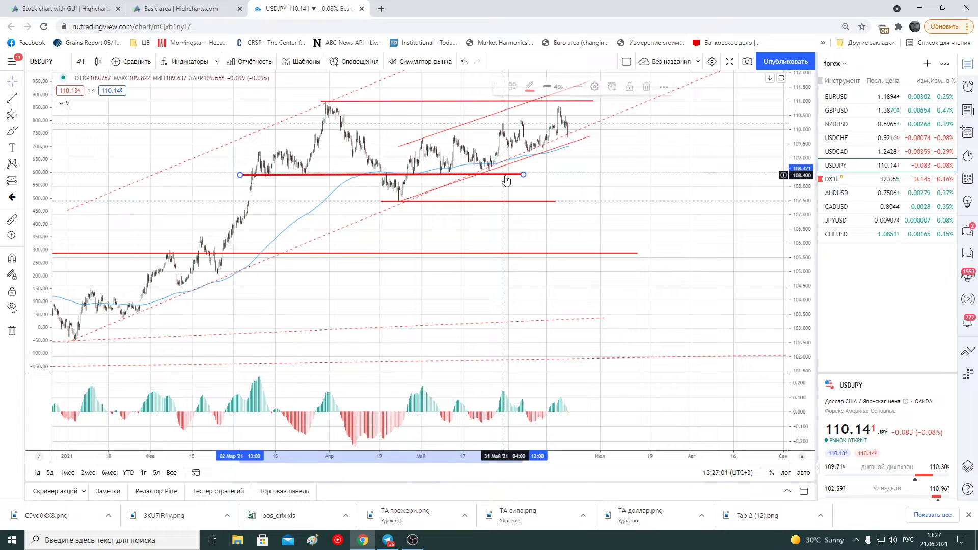
pyautogui.press('Delete')
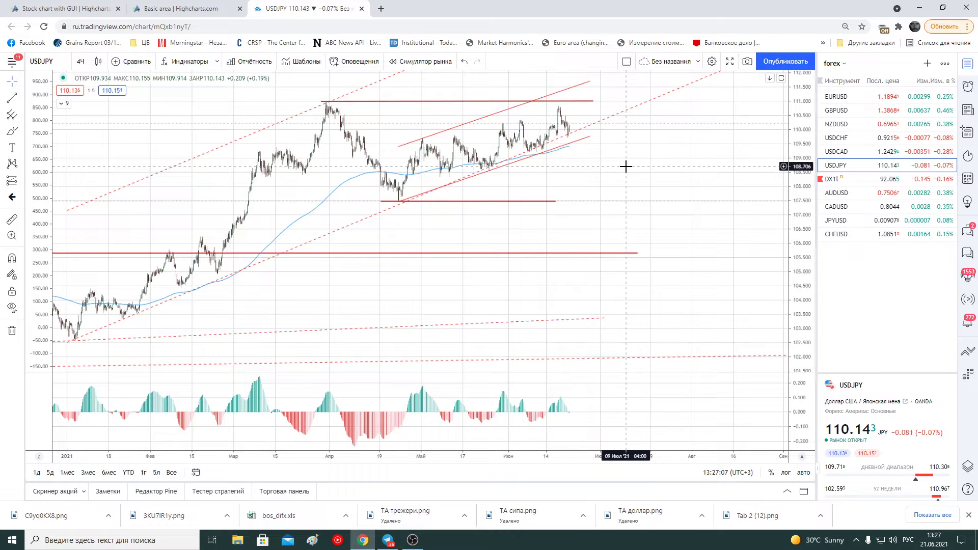
# Zoom out and compress the USDJPY price scale to fit a wider range
pyautogui.scroll(-5, 623, 166)
pyautogui.scroll(-5, 681, 218)
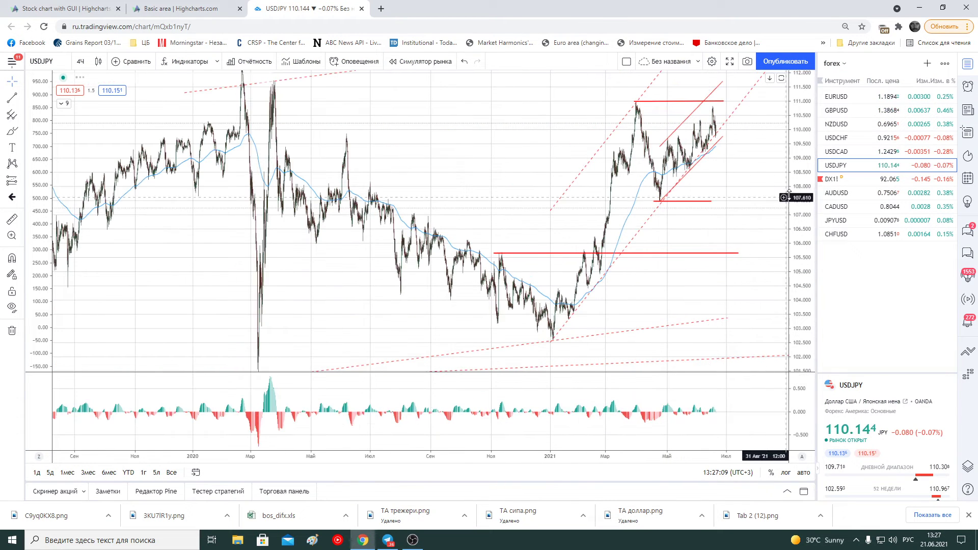
pyautogui.moveTo(789, 193)
pyautogui.mouseDown()
pyautogui.moveTo(778, 255)
pyautogui.moveTo(740, 267)
pyautogui.mouseUp()
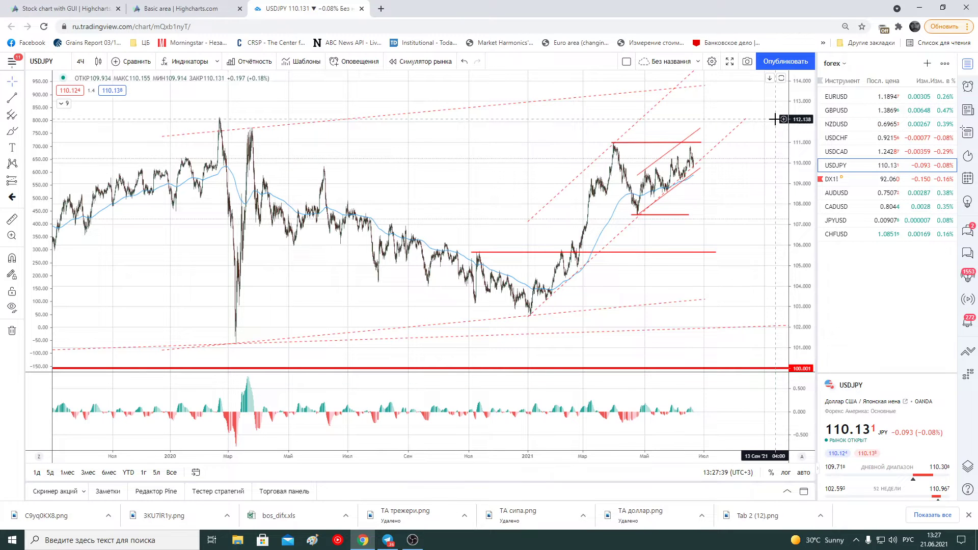
pyautogui.moveTo(754, 222); pyautogui.dragTo(695, 236)
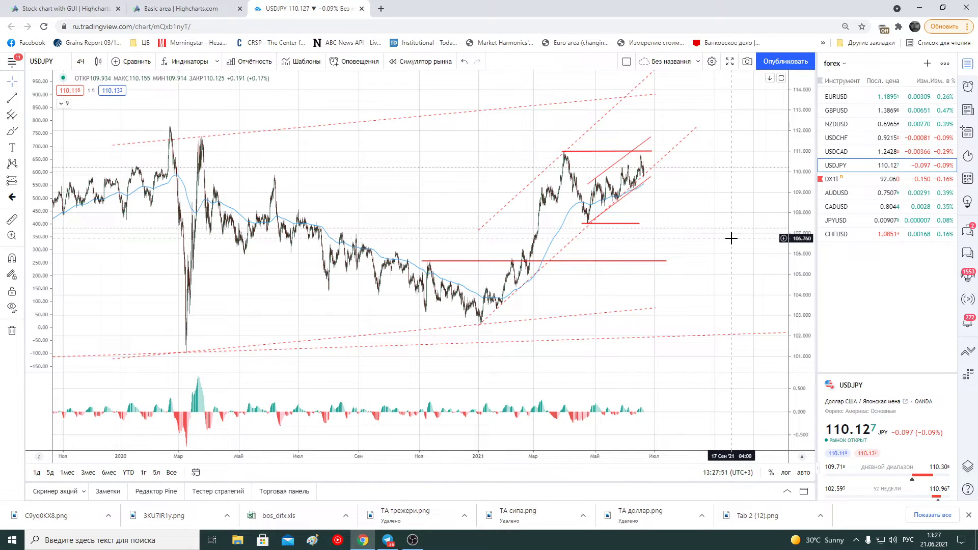
# Switch USDJPY to daily candles, showing history back to 2012 and the 100.00 level
pyautogui.click(88, 64)
pyautogui.click(104, 286)
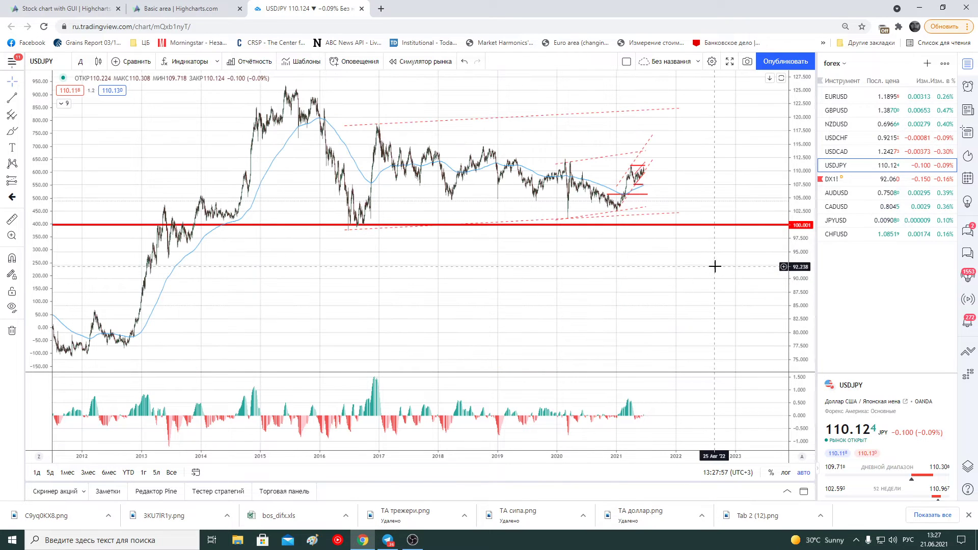
pyautogui.click(637, 171)
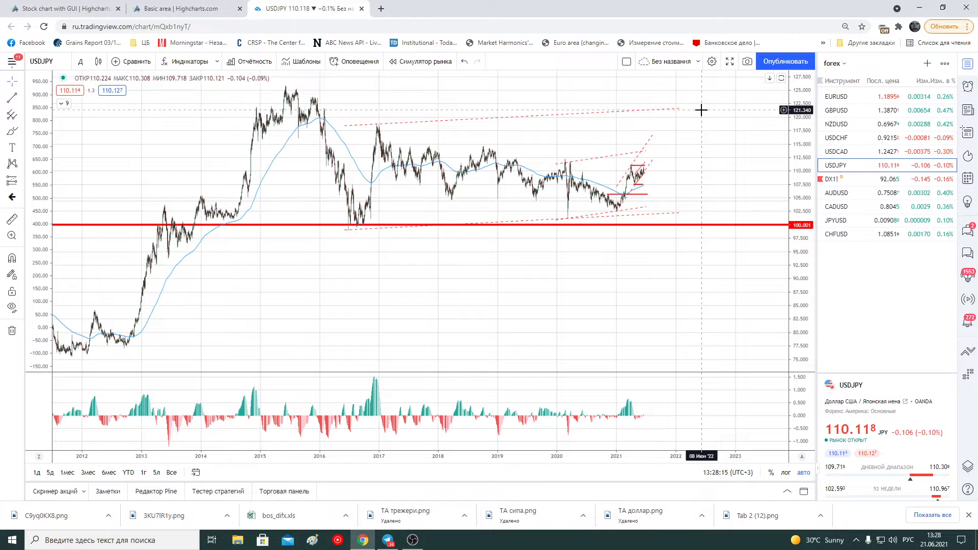
pyautogui.click(81, 62)
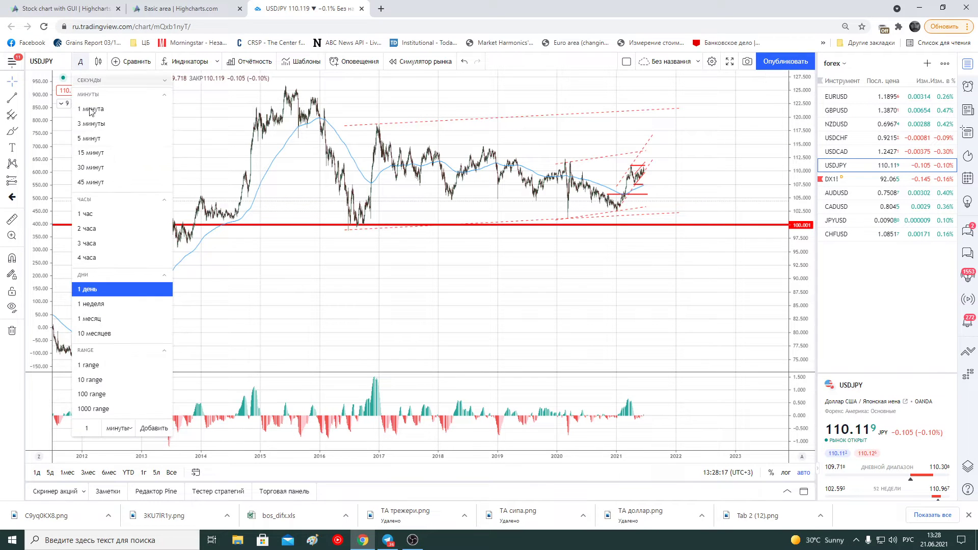
# Return USDJPY to 4-hour candles and pan toward the recent months
pyautogui.click(99, 261)
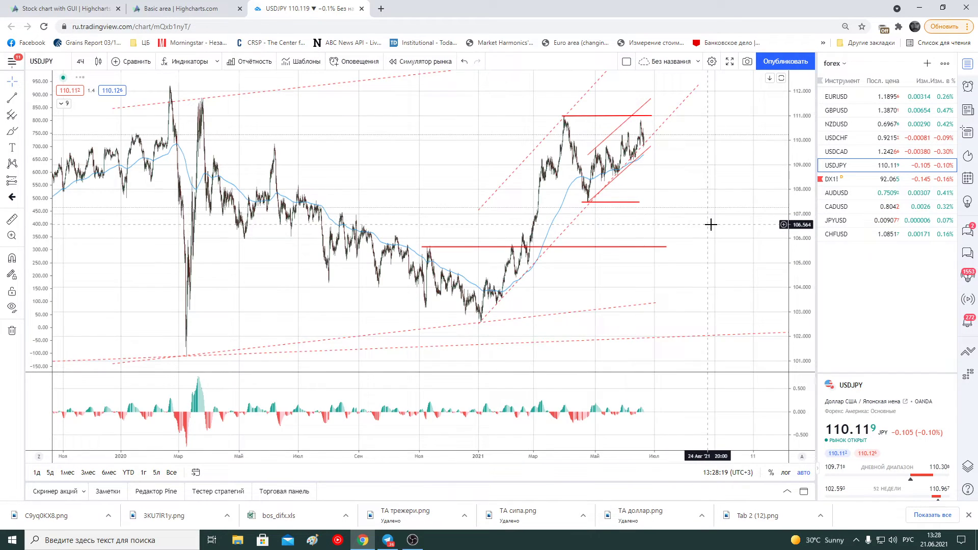
pyautogui.moveTo(583, 212); pyautogui.dragTo(677, 212)
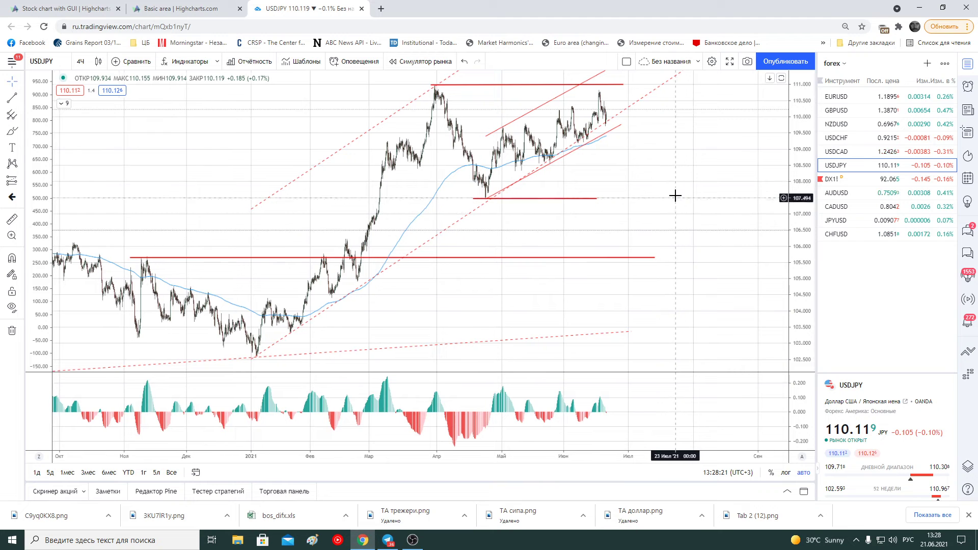
pyautogui.scroll(2, 677, 198)
pyautogui.scroll(2, 676, 193)
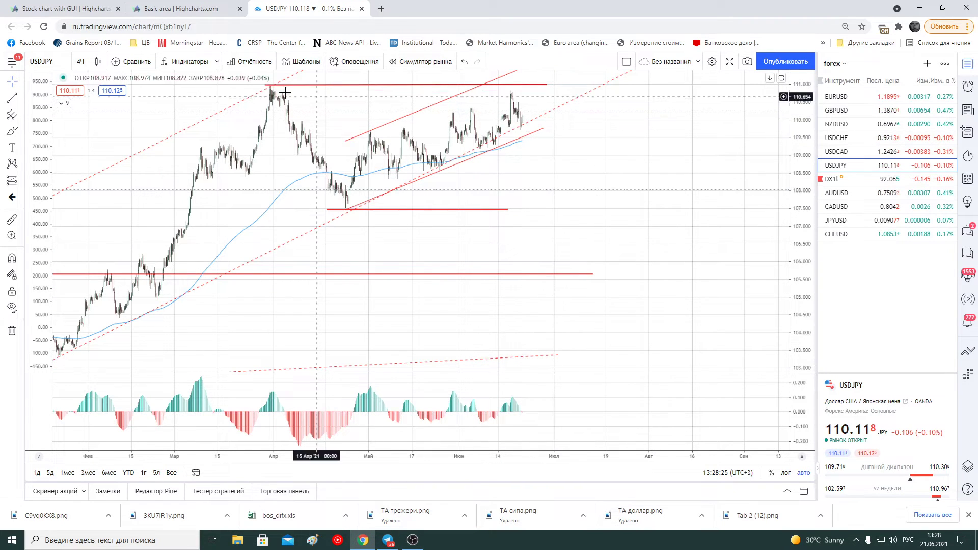
# Draw a trial parallel channel at the upper right and delete it
pyautogui.click(20, 98)
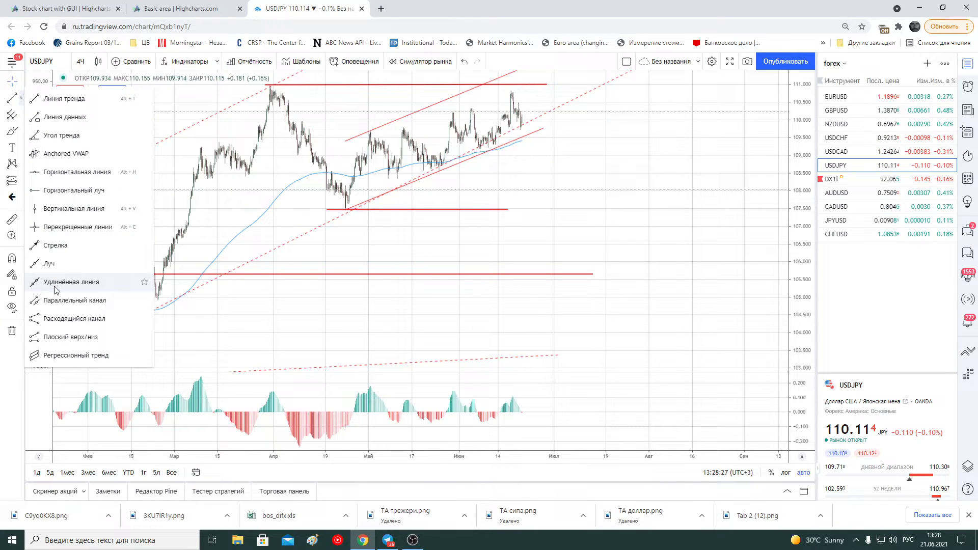
pyautogui.click(56, 300)
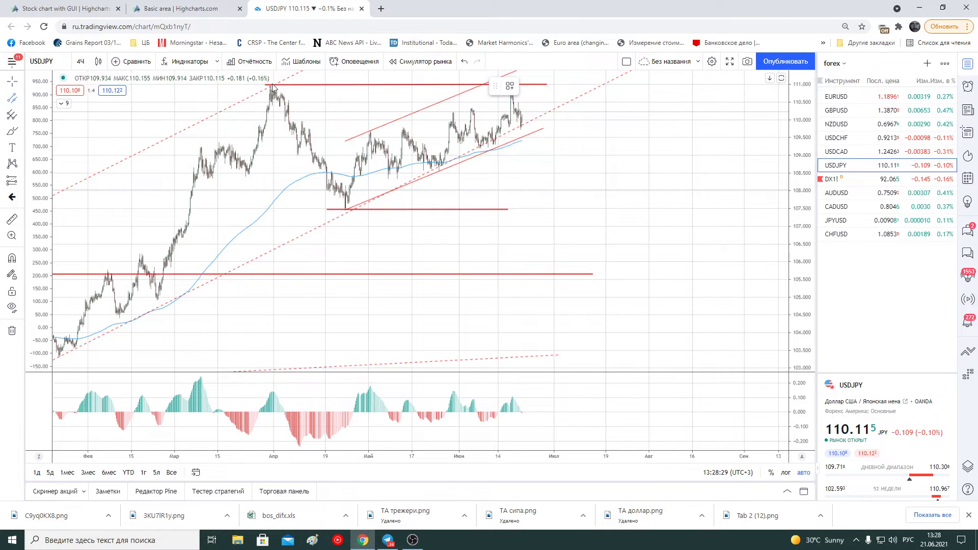
pyautogui.click(665, 91)
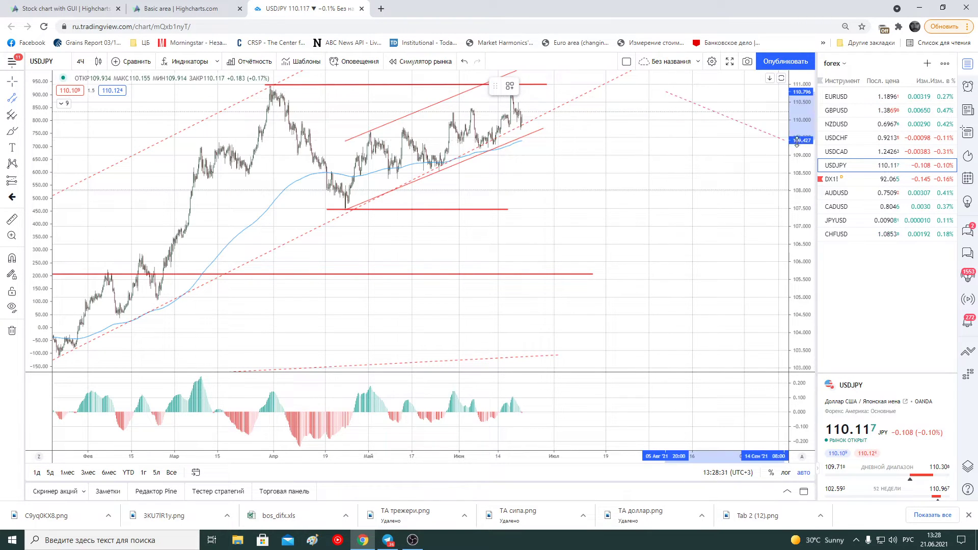
pyautogui.click(710, 164)
pyautogui.click(677, 197)
pyautogui.press('Delete')
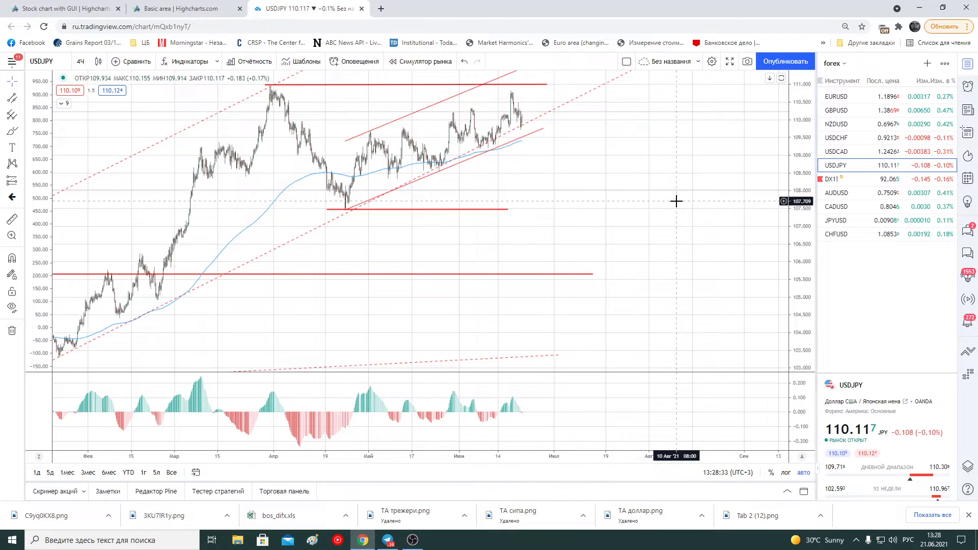
# Draw a near-horizontal parallel channel from the March high to the April low
pyautogui.moveTo(676, 201); pyautogui.dragTo(711, 200)
pyautogui.click(12, 101)
pyautogui.click(300, 162)
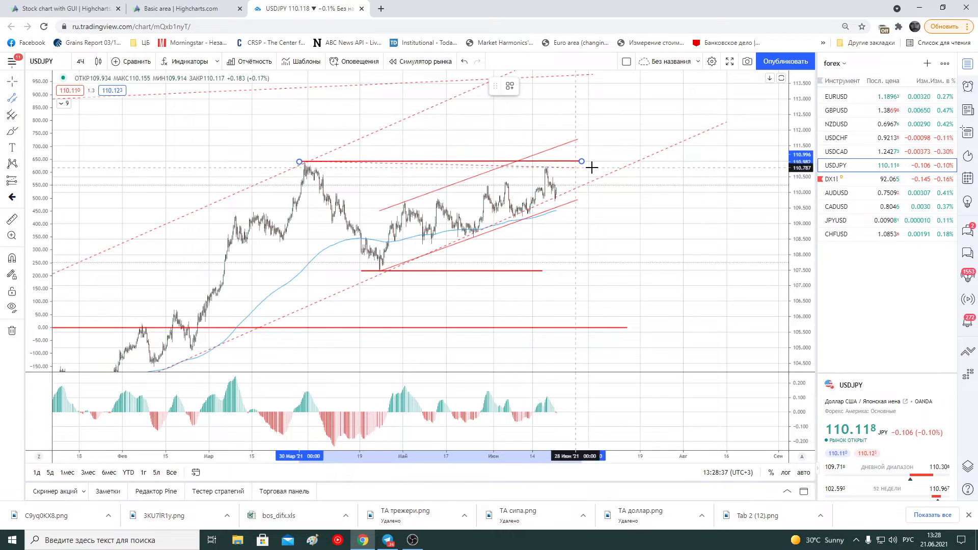
pyautogui.click(656, 170)
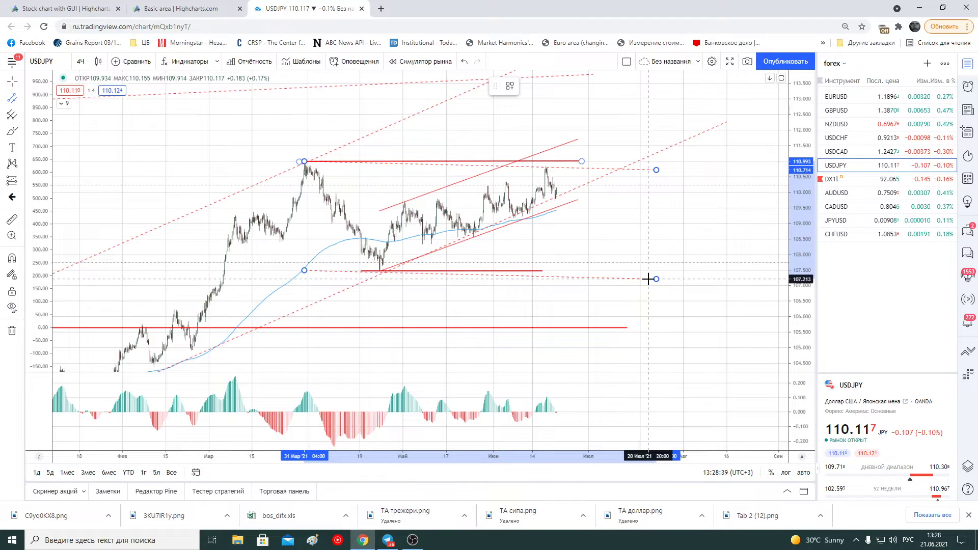
pyautogui.click(650, 278)
pyautogui.click(678, 233)
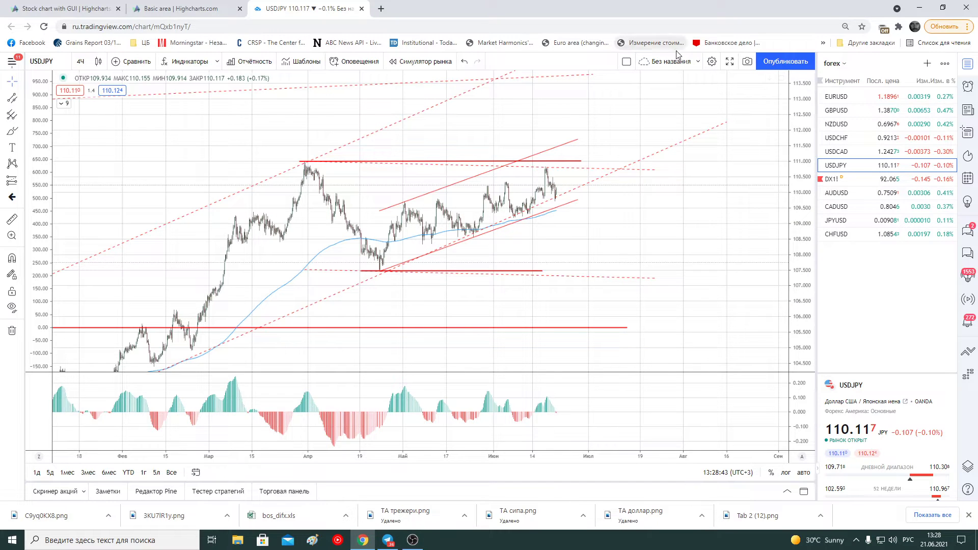
# Open USDCHF from the forex watchlist and zoom out to about two years of history
pyautogui.click(856, 138)
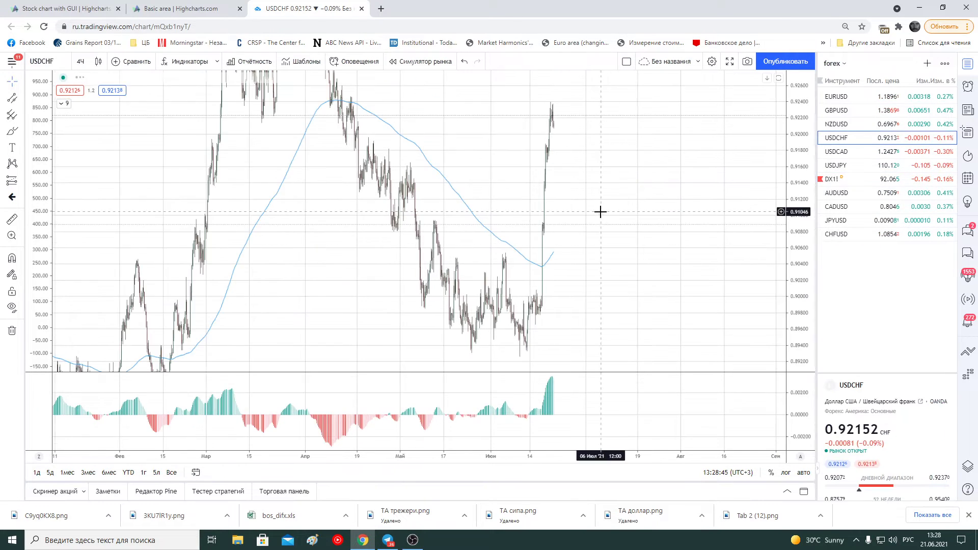
pyautogui.scroll(-3, 672, 244)
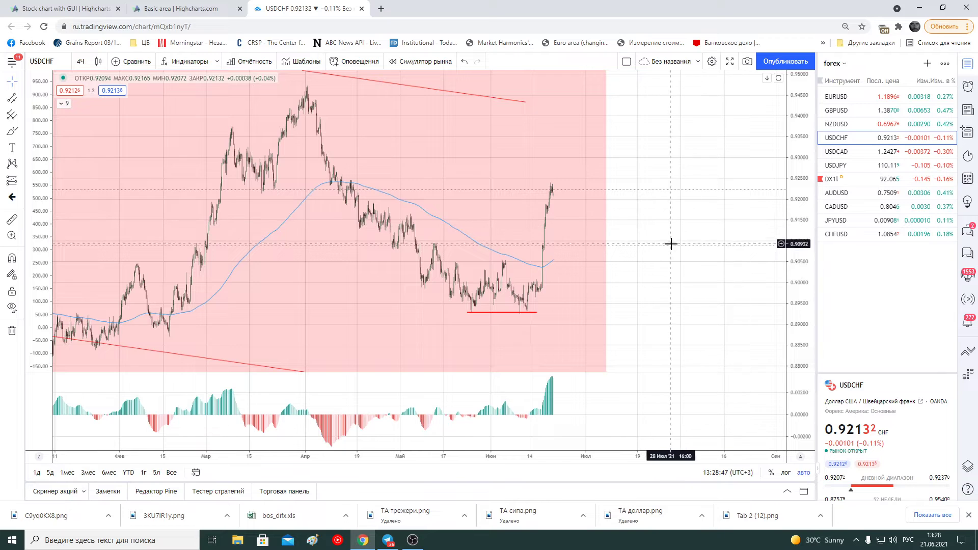
pyautogui.scroll(-3, 674, 248)
pyautogui.scroll(-2, 675, 248)
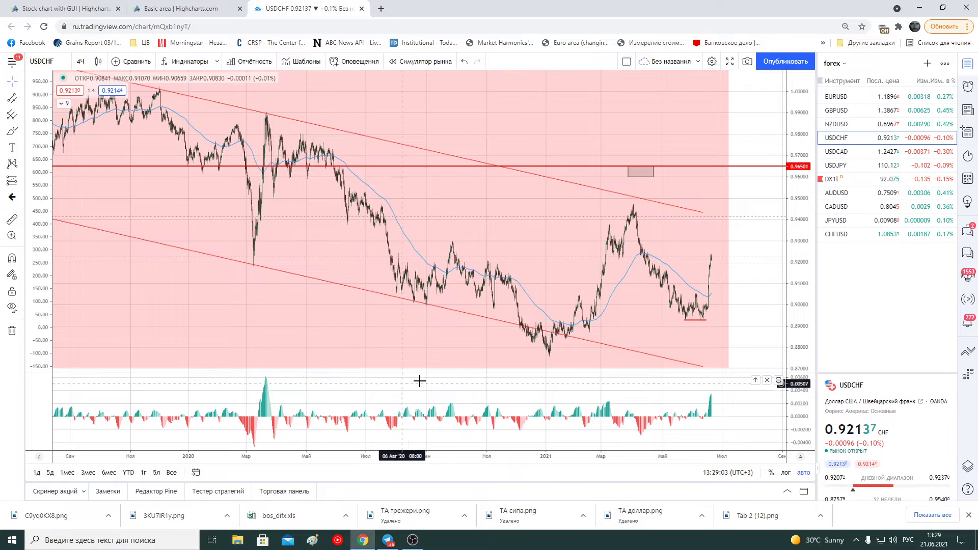
pyautogui.moveTo(763, 312); pyautogui.dragTo(730, 310)
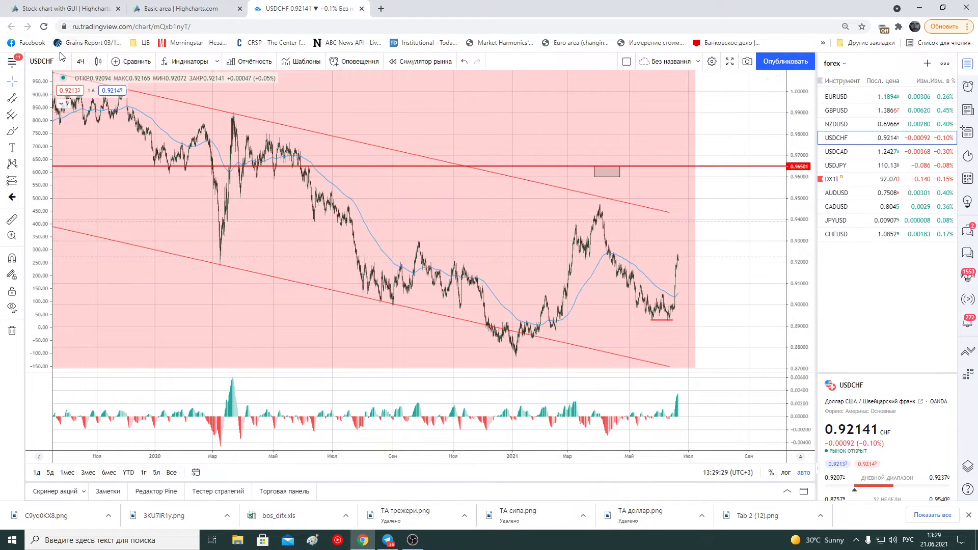
pyautogui.click(79, 70)
# Switch USDCHF to daily bars and adjust the zoom
pyautogui.click(94, 291)
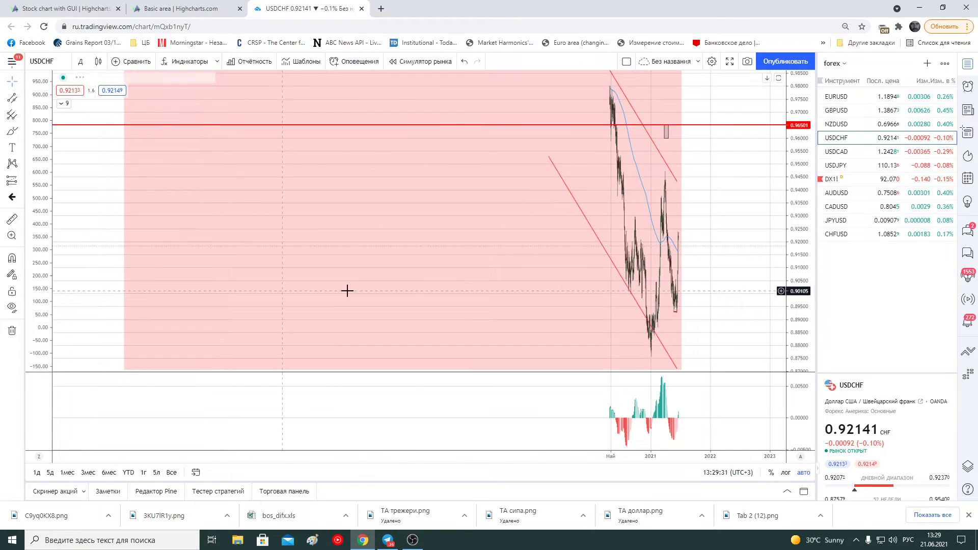
pyautogui.click(668, 145)
pyautogui.click(671, 147)
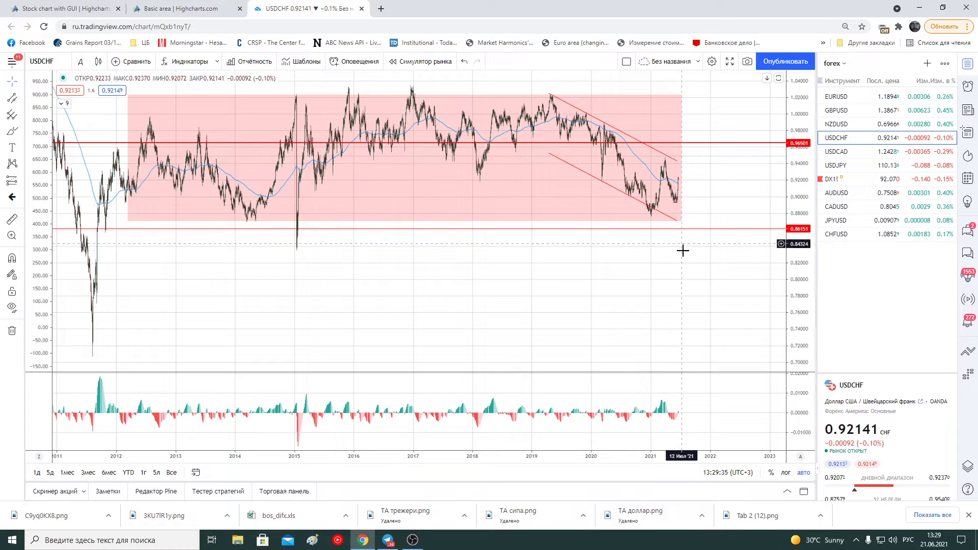
pyautogui.scroll(3, 683, 255)
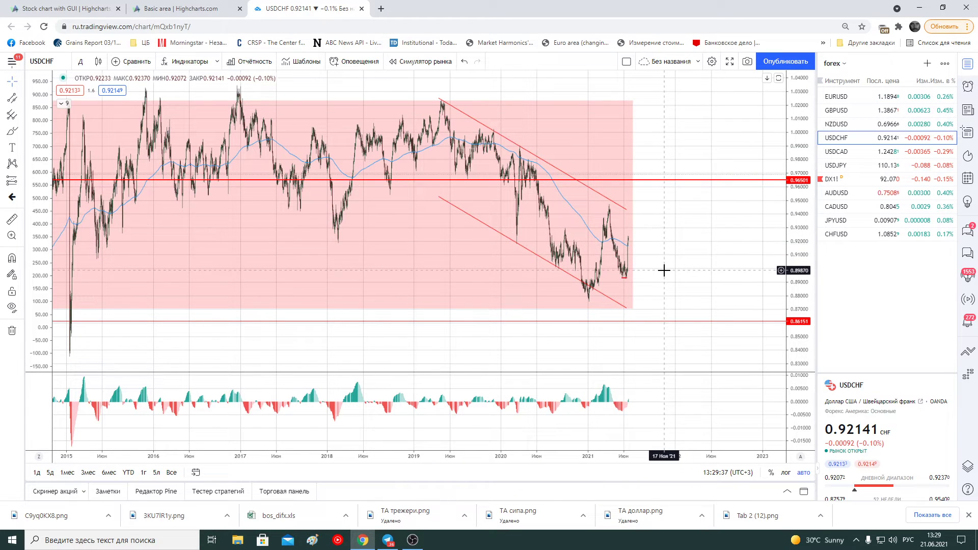
pyautogui.scroll(-3, 546, 296)
pyautogui.scroll(-2, 546, 297)
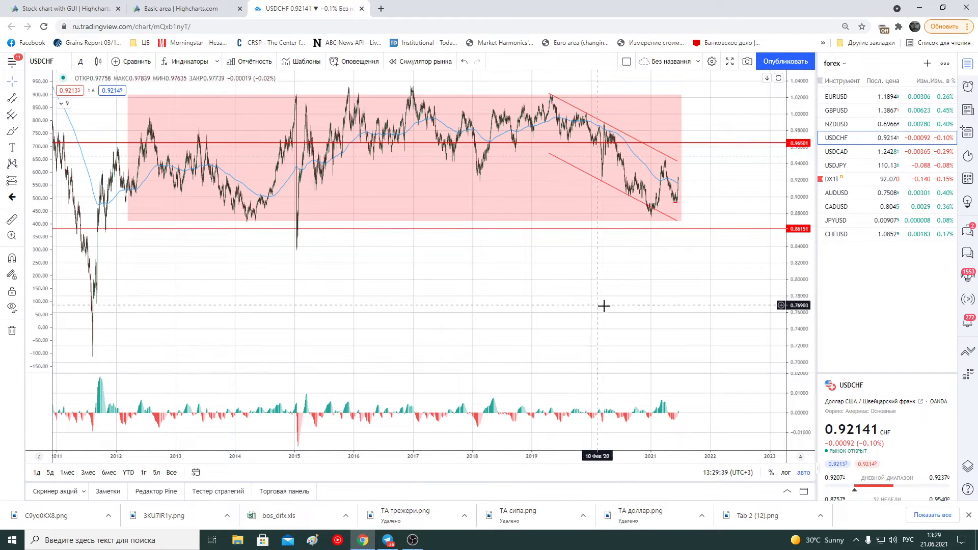
# Draw horizontal lines at the 2021 low and the spring 2021 high
pyautogui.click(22, 96)
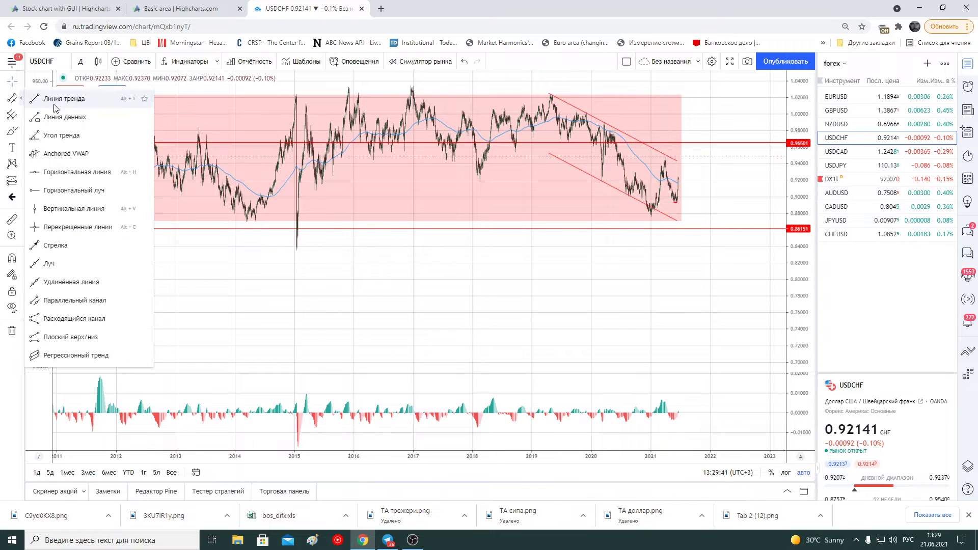
pyautogui.click(60, 98)
pyautogui.click(620, 216)
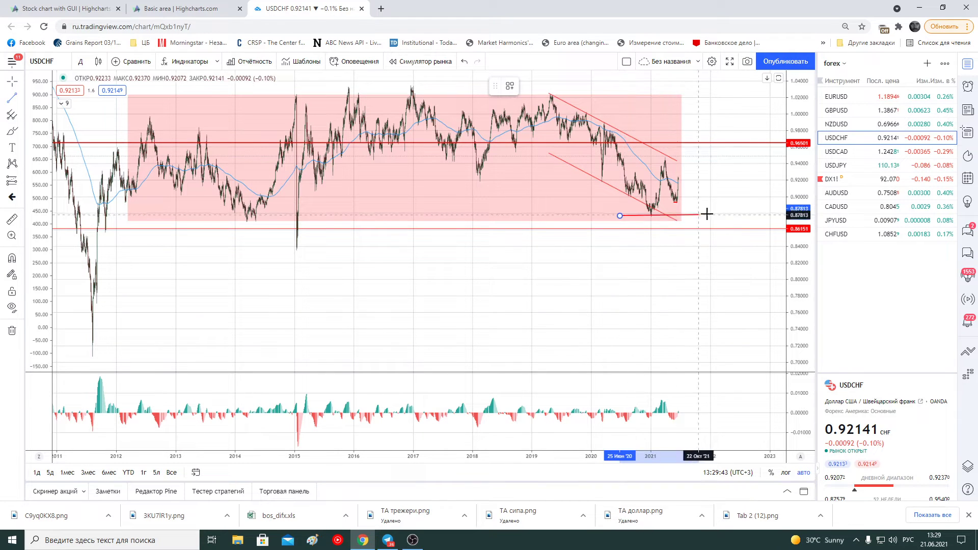
pyautogui.click(735, 216)
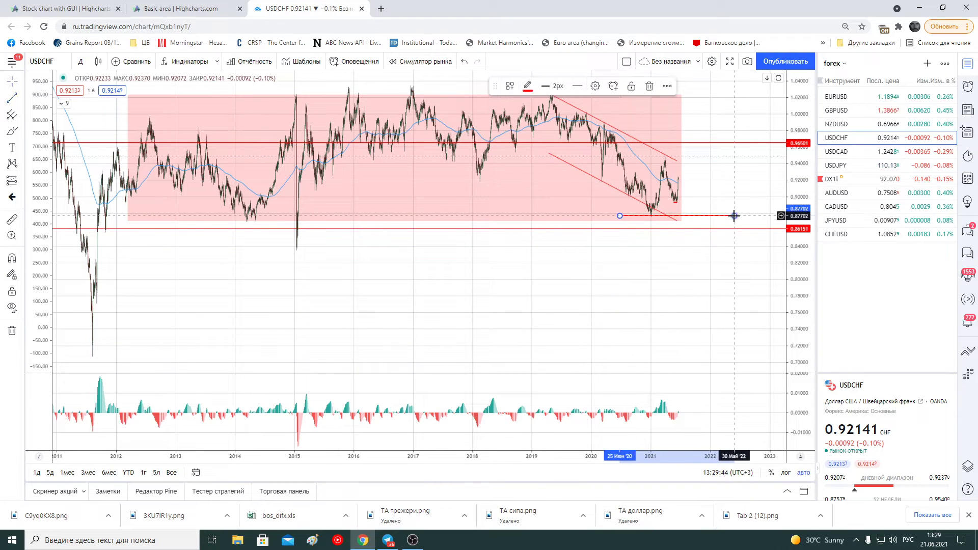
pyautogui.click(21, 97)
pyautogui.click(651, 158)
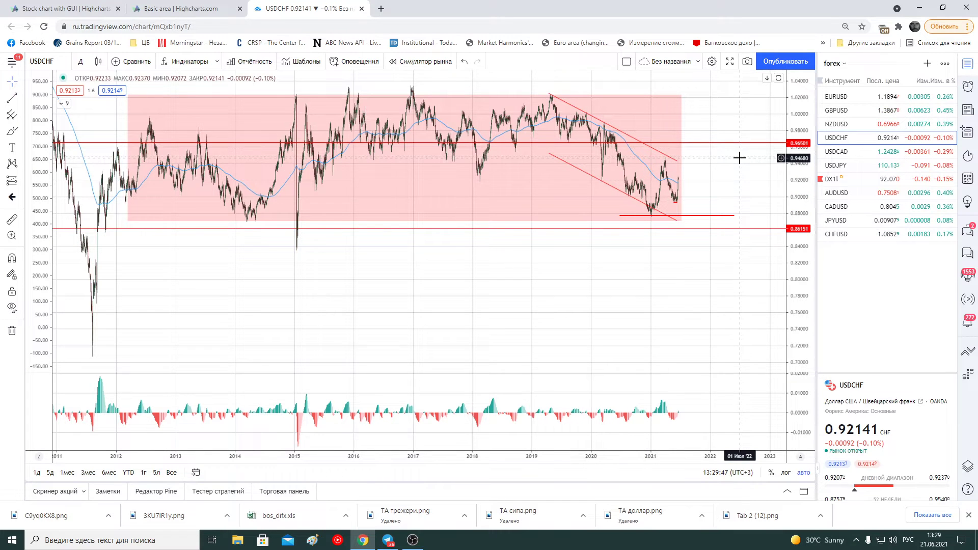
pyautogui.click(644, 157)
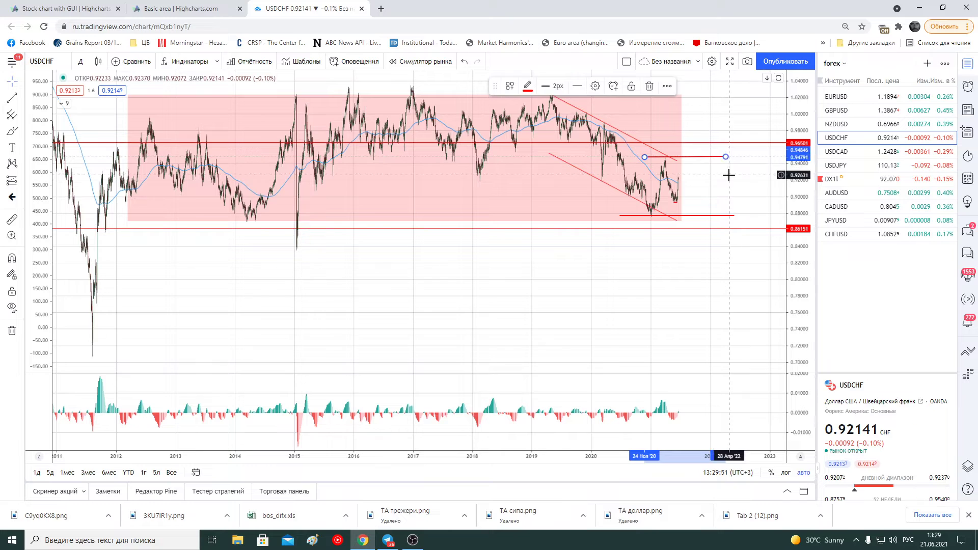
# Add a dashed rising parallel channel anchored at the January 2021 low
pyautogui.moveTo(805, 212)
pyautogui.mouseDown()
pyautogui.moveTo(767, 274)
pyautogui.moveTo(757, 348)
pyautogui.mouseUp()
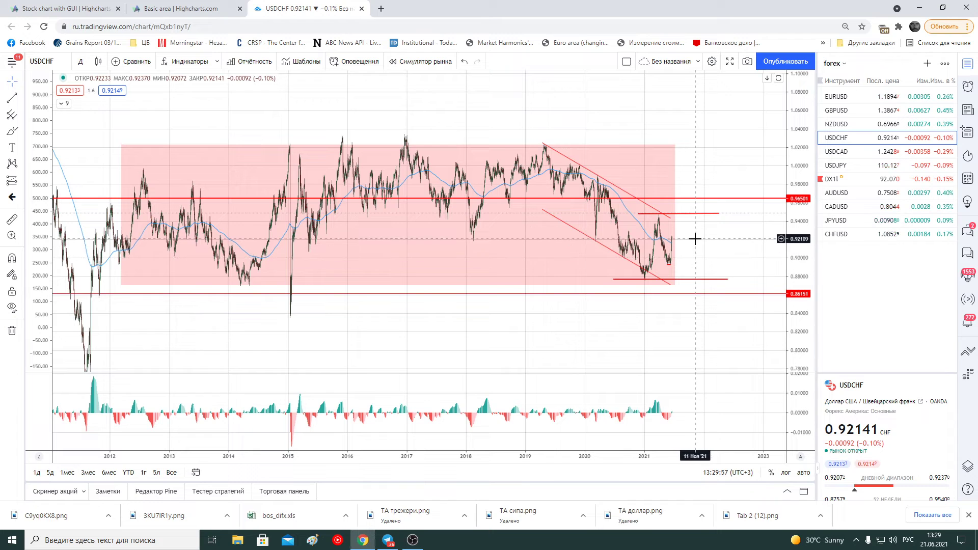
pyautogui.click(18, 103)
pyautogui.click(61, 299)
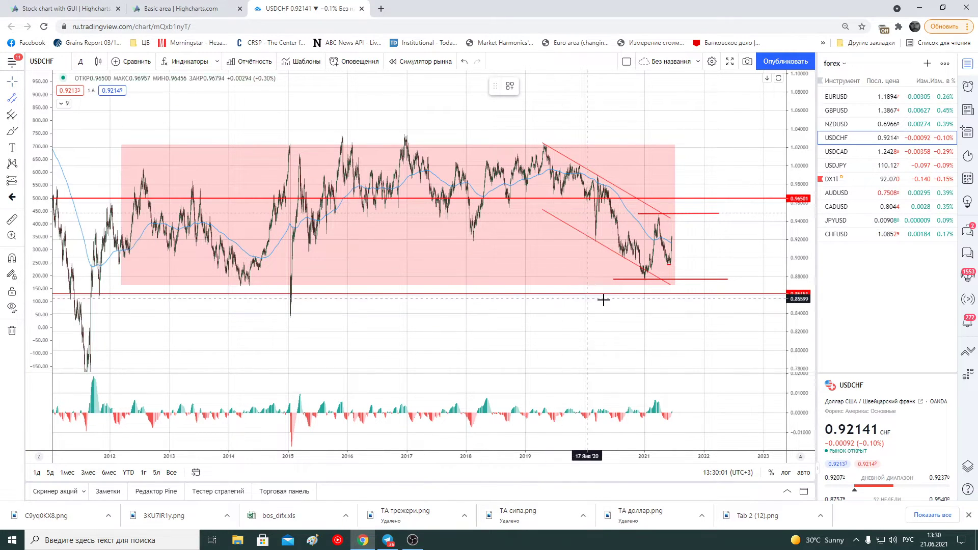
pyautogui.click(644, 280)
pyautogui.click(696, 248)
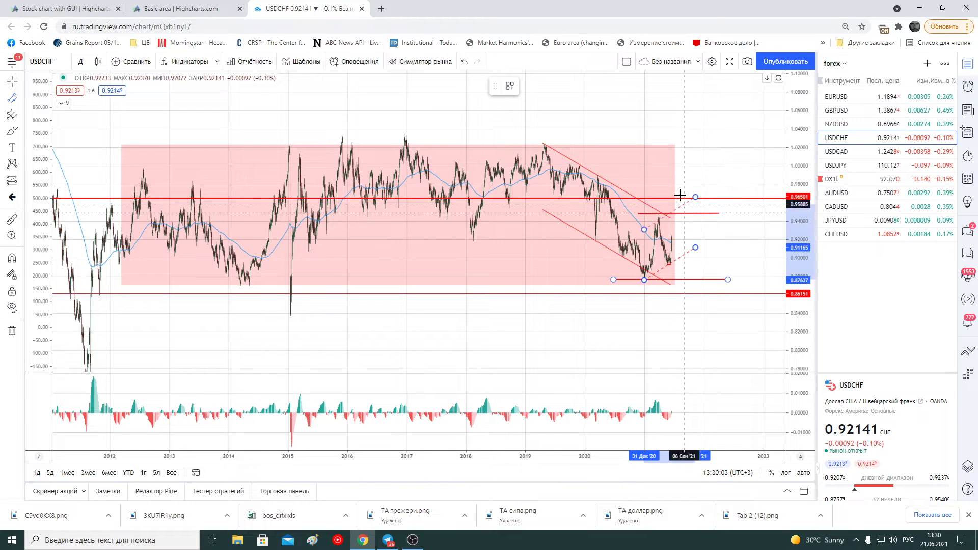
pyautogui.click(680, 201)
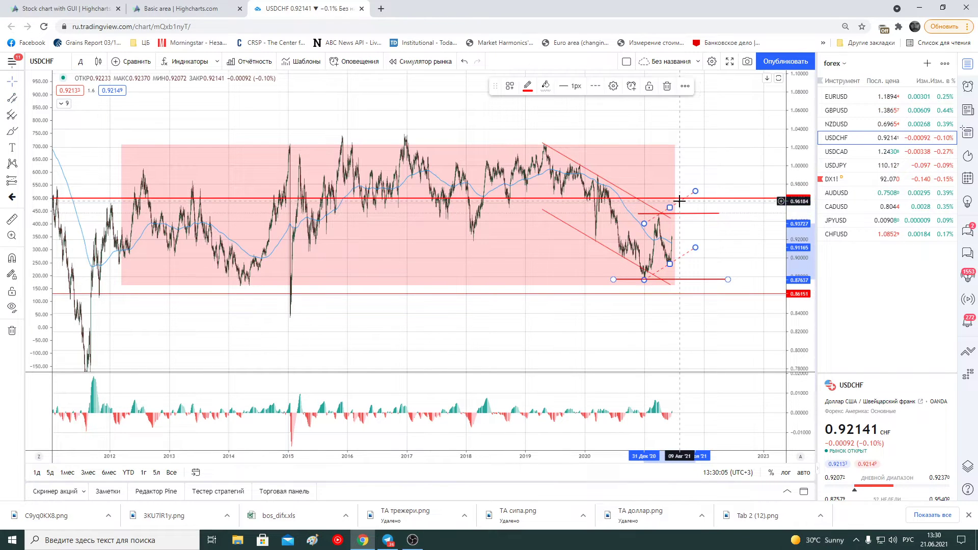
pyautogui.click(705, 155)
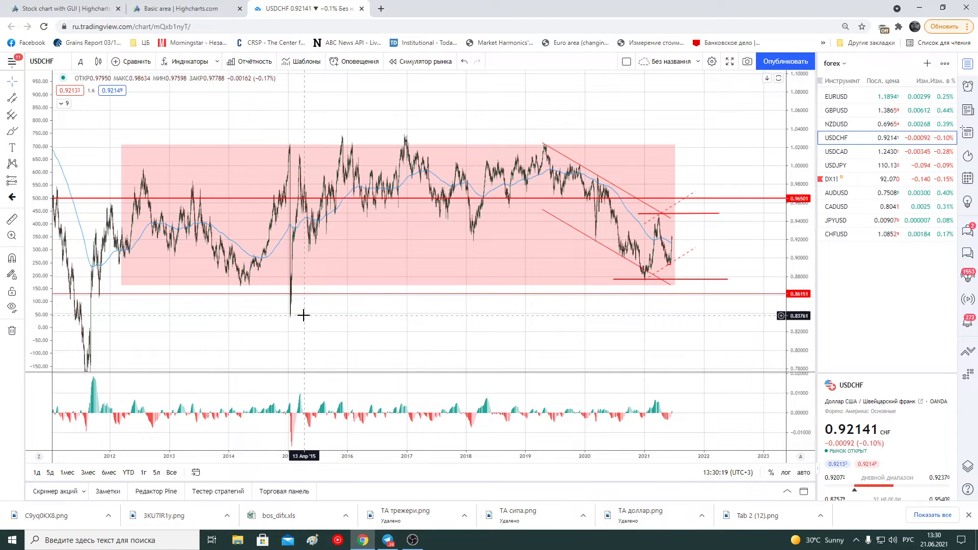
# Check the pink shaded range rectangle by selecting and deselecting it
pyautogui.click(352, 288)
pyautogui.click(692, 219)
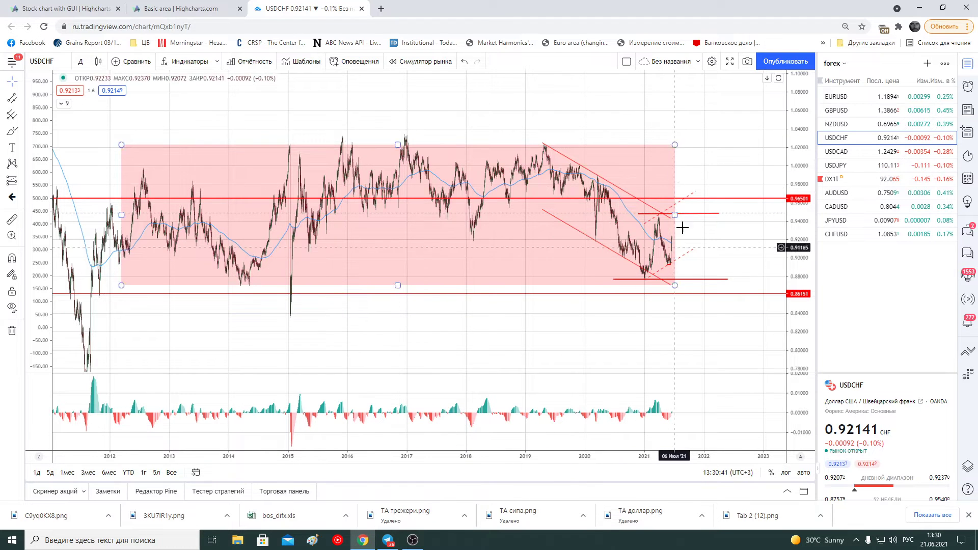
pyautogui.click(81, 61)
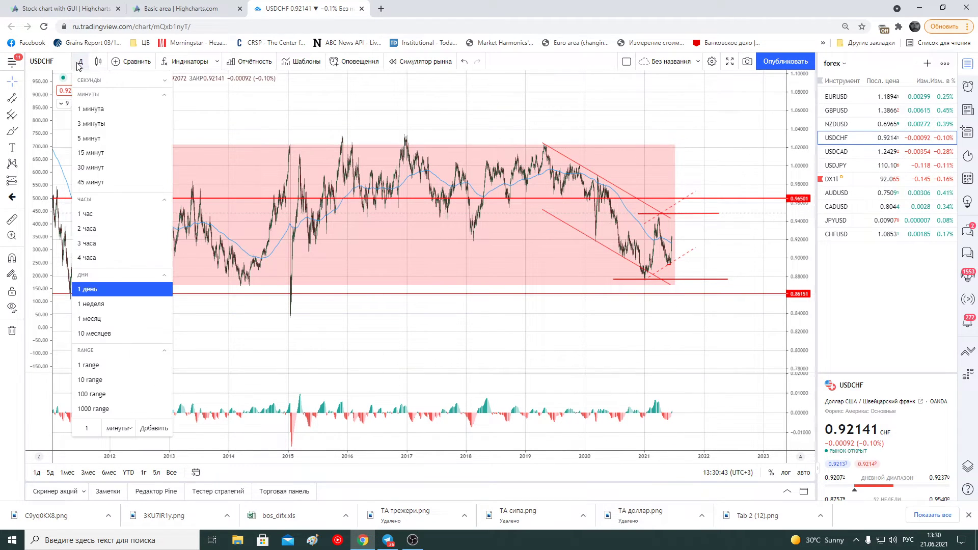
# Put USDCHF on 4-hour bars and frame late 2019 to mid-2021
pyautogui.click(107, 258)
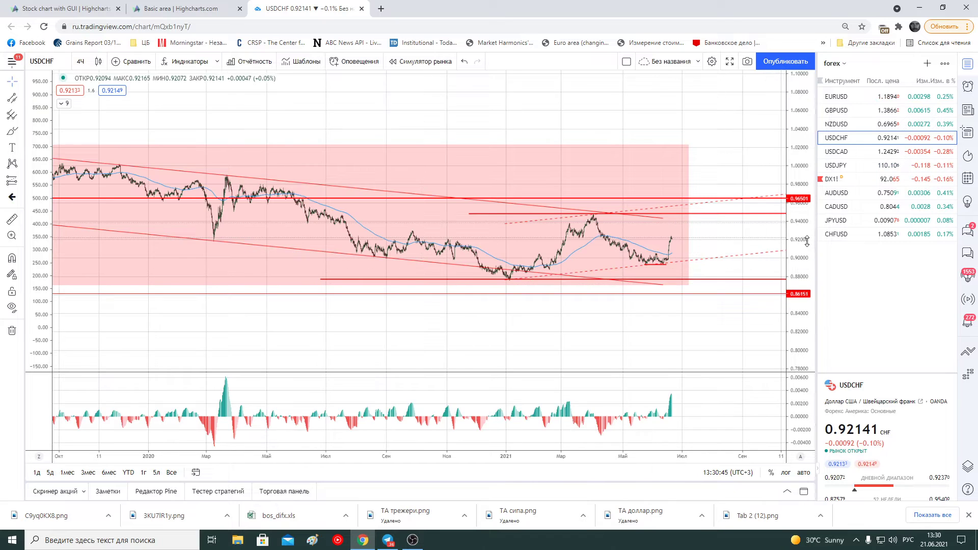
pyautogui.scroll(2, 709, 290)
pyautogui.scroll(4, 716, 291)
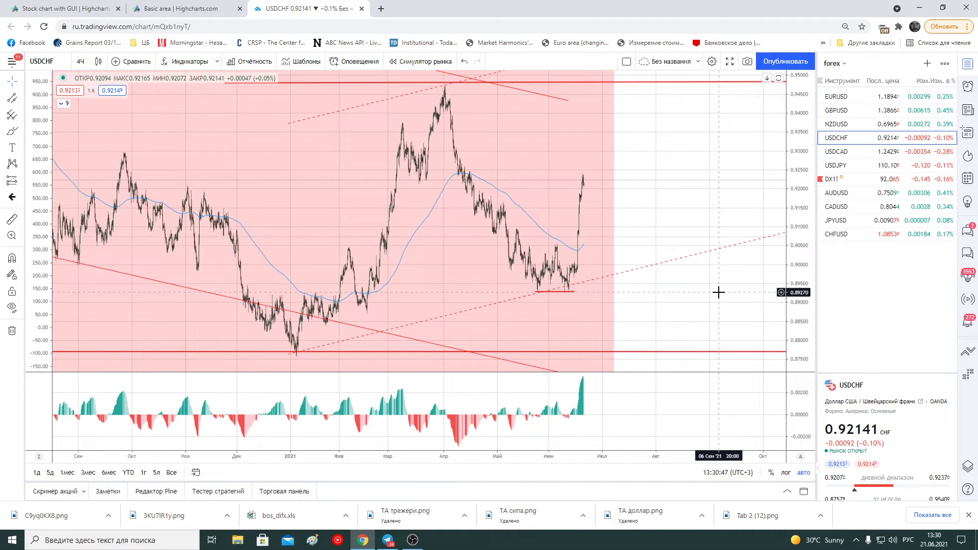
pyautogui.scroll(2, 632, 249)
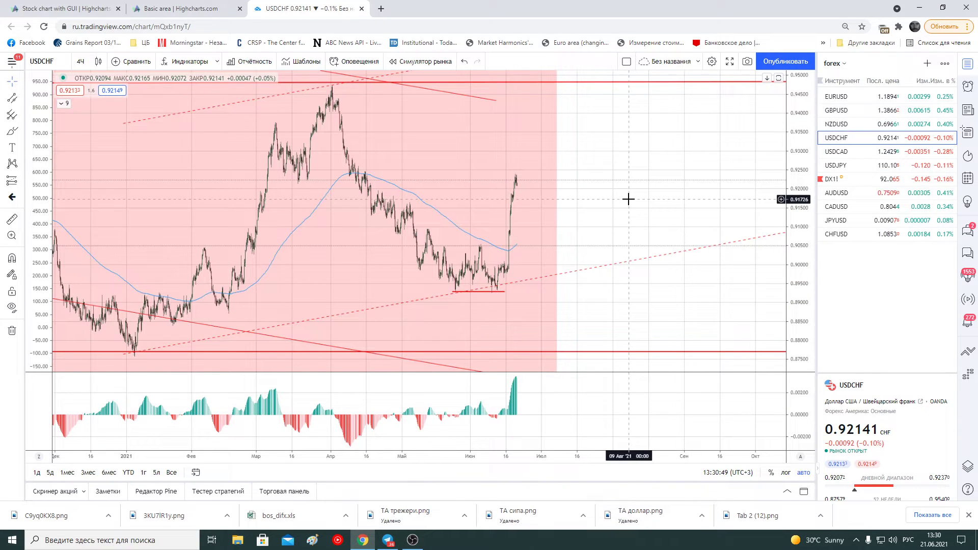
pyautogui.scroll(3, 620, 201)
pyautogui.moveTo(498, 214); pyautogui.dragTo(698, 219)
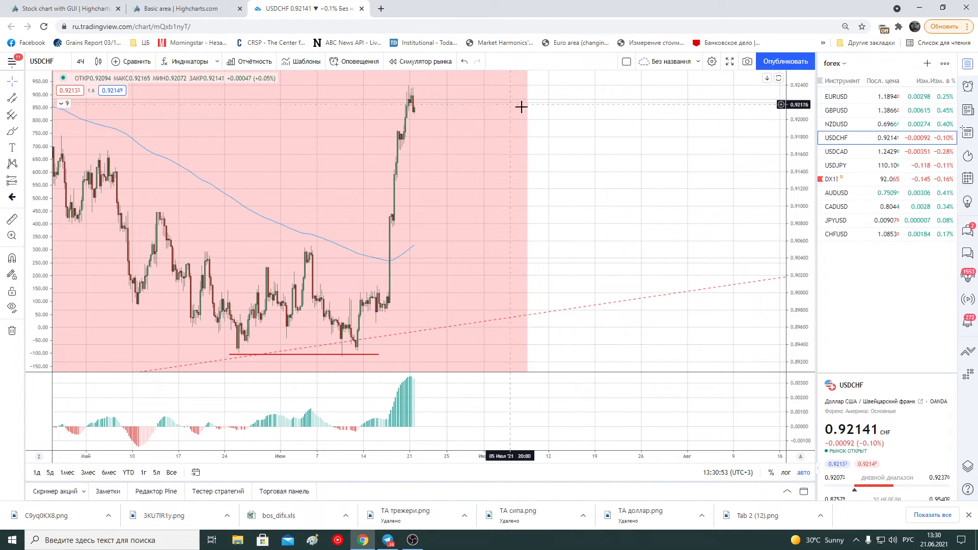
pyautogui.scroll(-2, 592, 204)
pyautogui.scroll(-2, 619, 223)
pyautogui.scroll(-2, 657, 226)
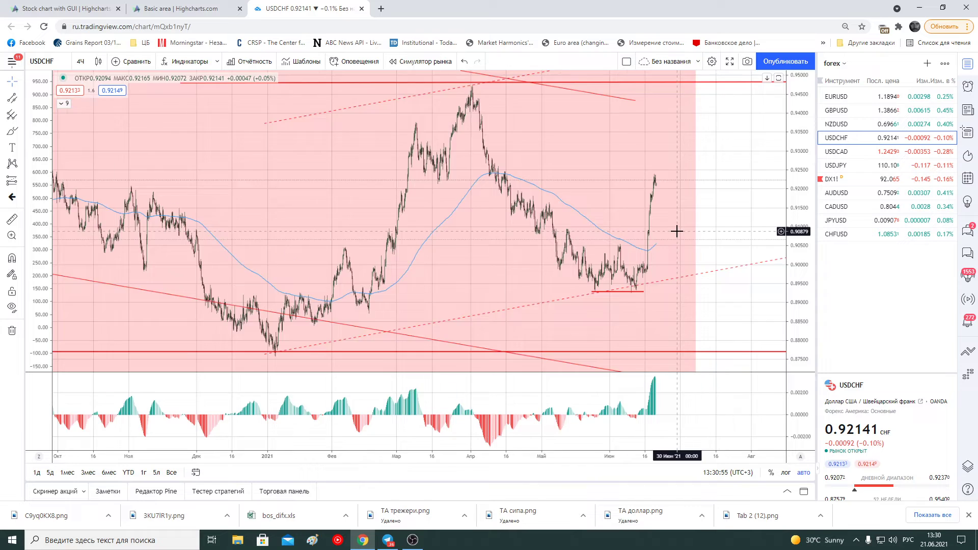
pyautogui.scroll(-2, 708, 232)
pyautogui.moveTo(767, 253); pyautogui.dragTo(690, 258)
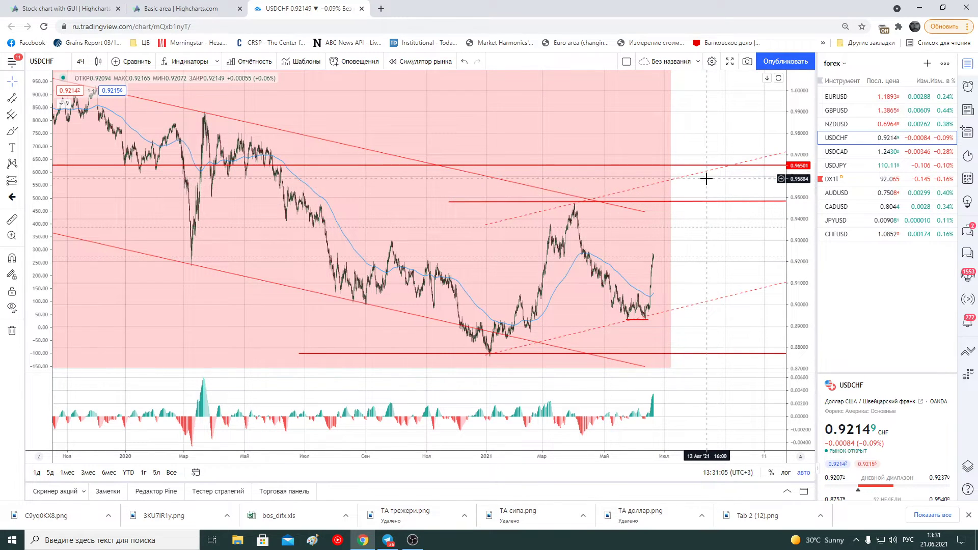
pyautogui.scroll(-1, 719, 308)
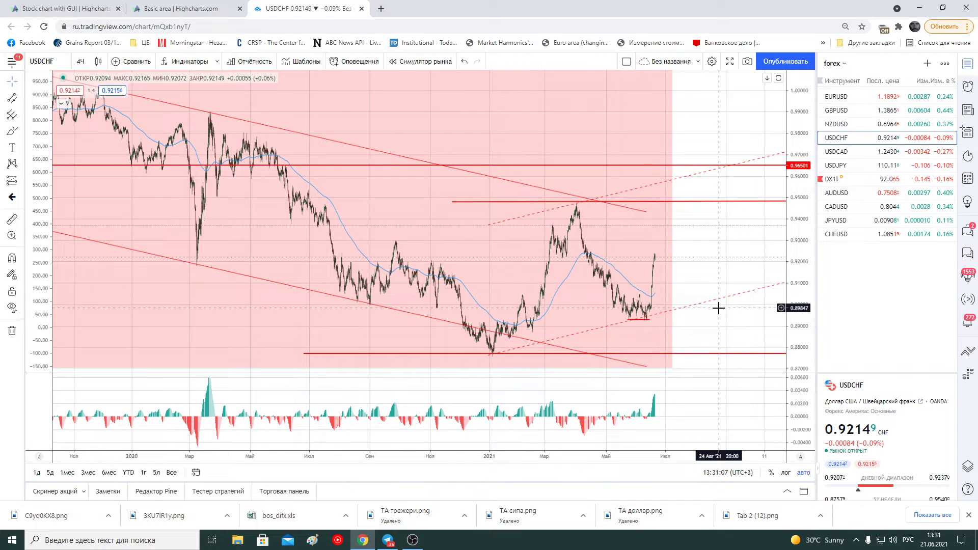
# Switch to the commodity watchlist and open the CL1! oil futures chart
pyautogui.click(833, 64)
pyautogui.click(861, 167)
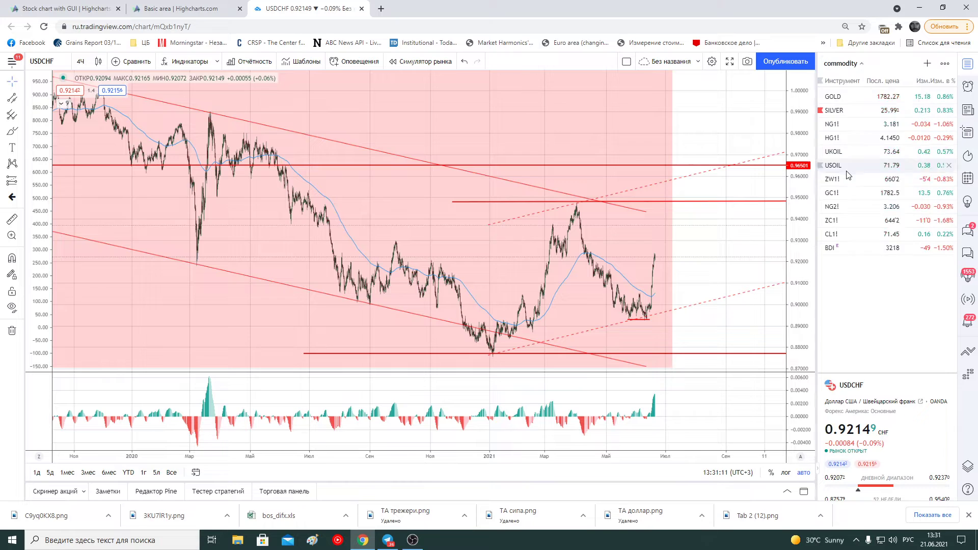
pyautogui.click(861, 234)
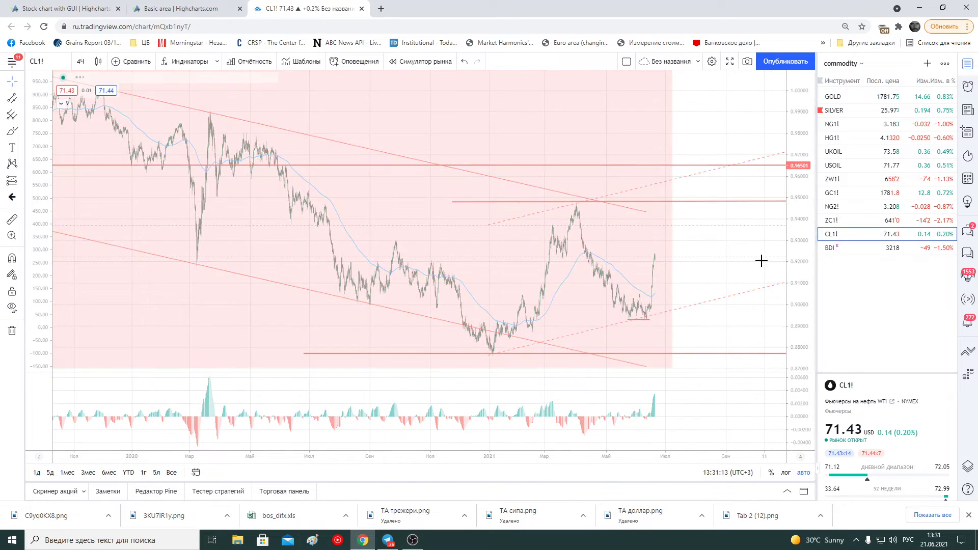
# Undo an accidental trend-line move, then open the UKOIL Brent chart
pyautogui.scroll(2, 714, 270)
pyautogui.scroll(2, 714, 270)
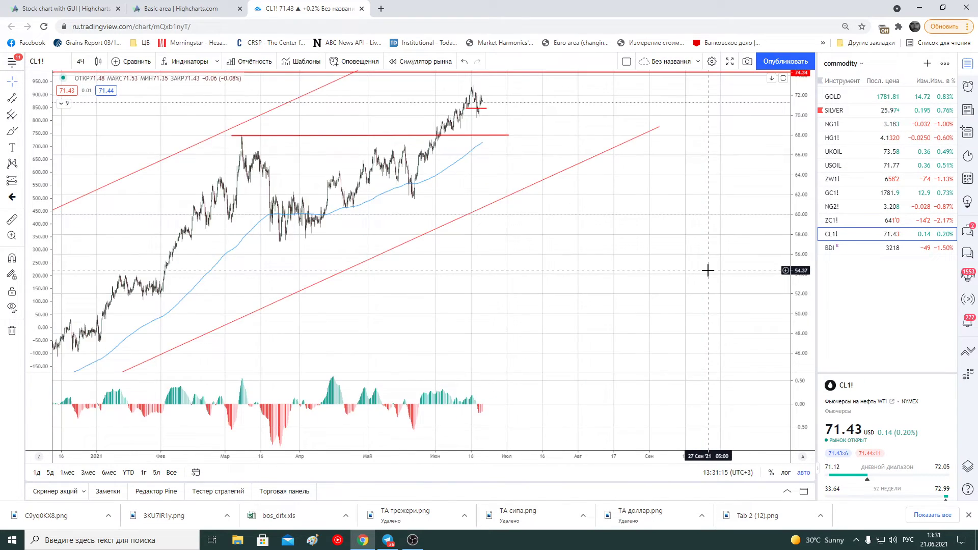
pyautogui.scroll(3, 714, 270)
pyautogui.moveTo(513, 282); pyautogui.dragTo(552, 283)
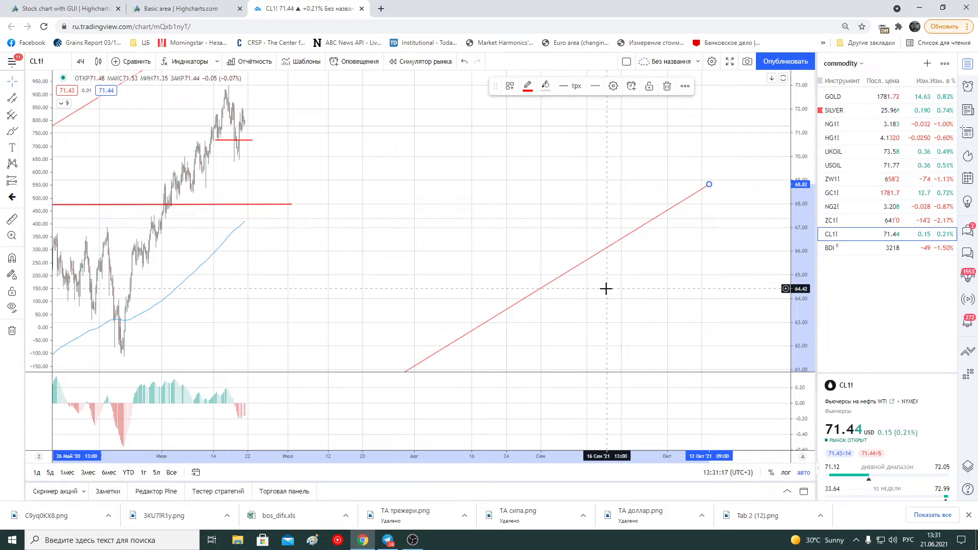
pyautogui.hotkey('ctrl', 'z')
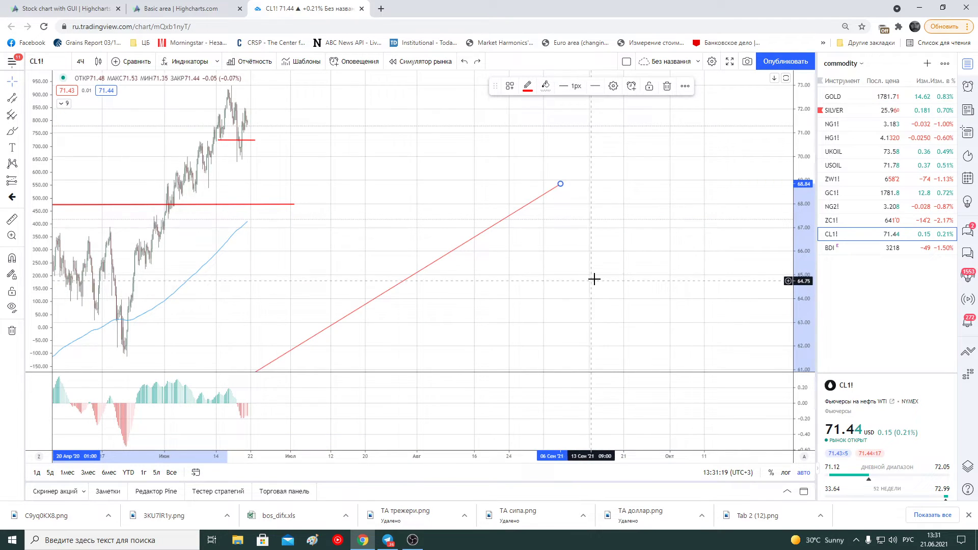
pyautogui.moveTo(593, 280); pyautogui.dragTo(749, 276)
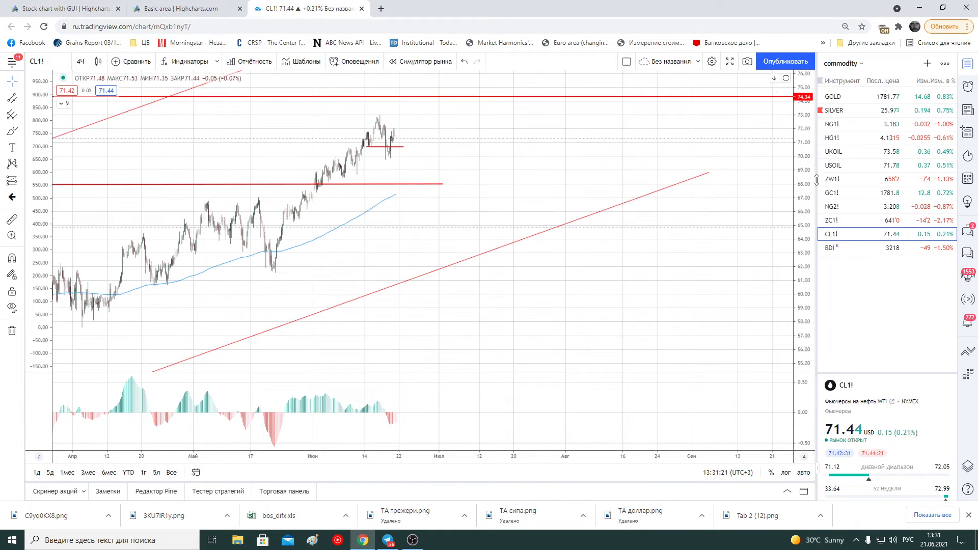
pyautogui.click(861, 152)
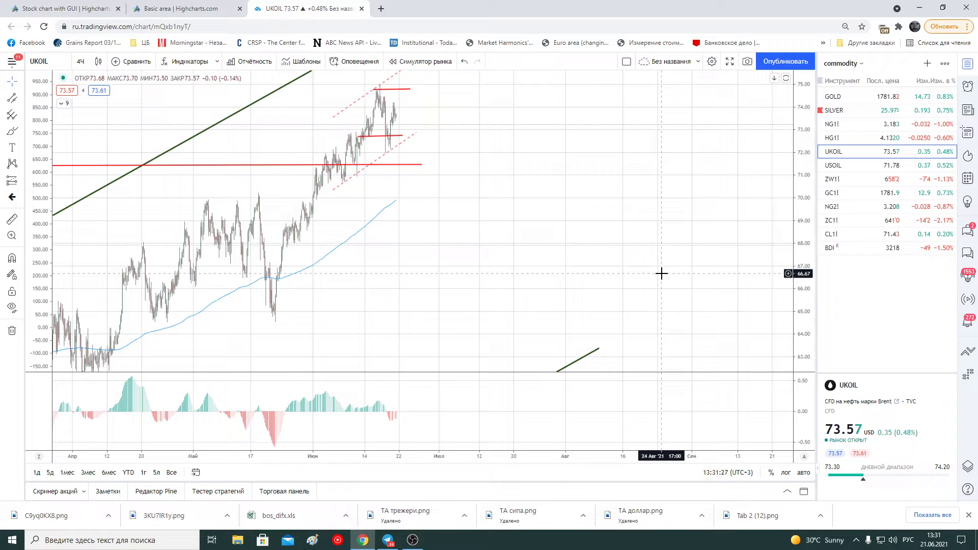
pyautogui.scroll(-2, 575, 269)
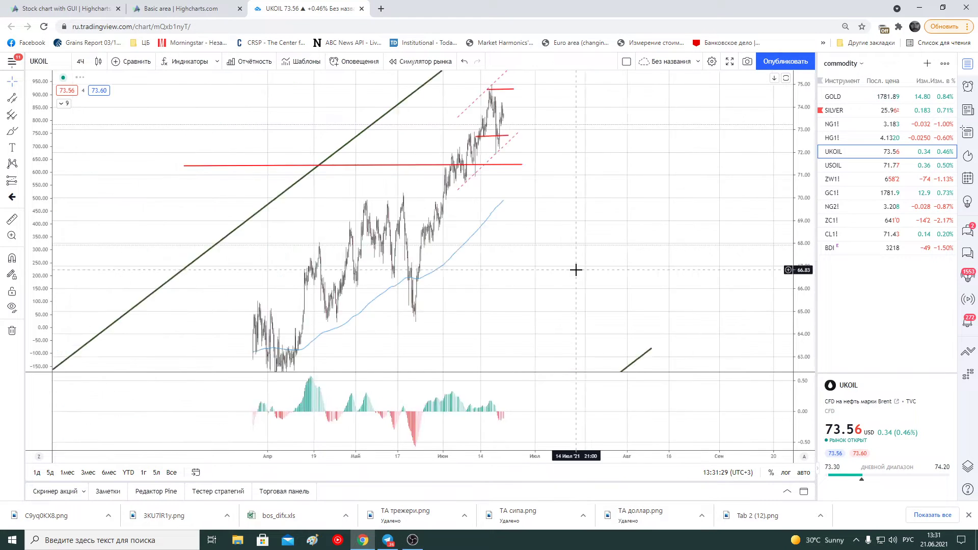
pyautogui.scroll(-3, 629, 256)
pyautogui.scroll(-1, 713, 220)
pyautogui.scroll(2, 725, 225)
pyautogui.scroll(2, 513, 207)
pyautogui.scroll(2, 725, 205)
pyautogui.scroll(-1, 725, 205)
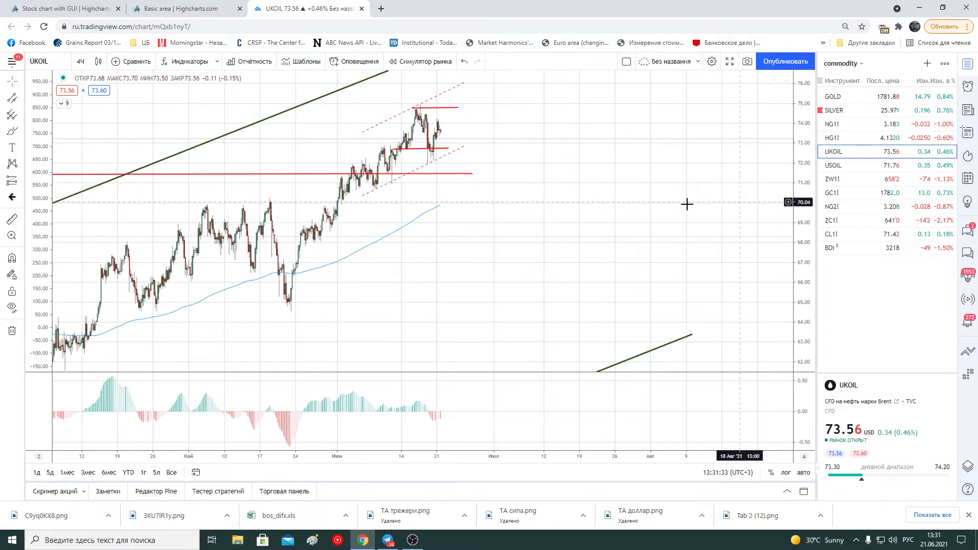
pyautogui.scroll(1, 603, 253)
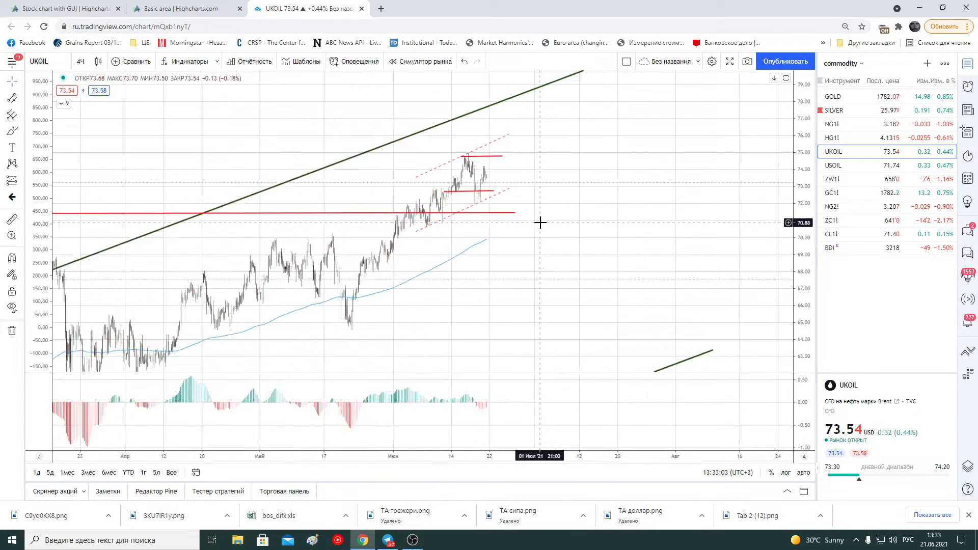
# Switch UKOIL to daily candles and zoom in on the recent bars
pyautogui.scroll(-2, 540, 221)
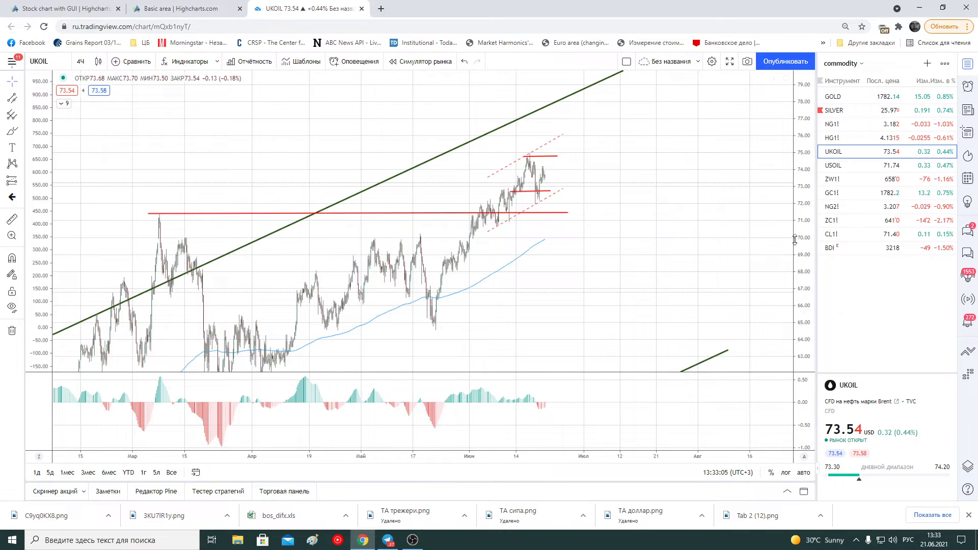
pyautogui.click(83, 61)
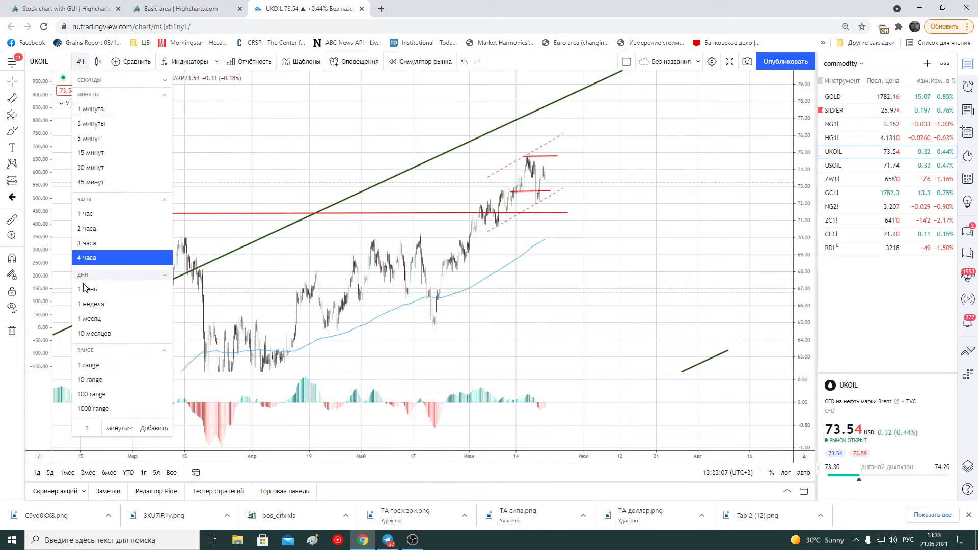
pyautogui.click(91, 285)
pyautogui.scroll(2, 714, 229)
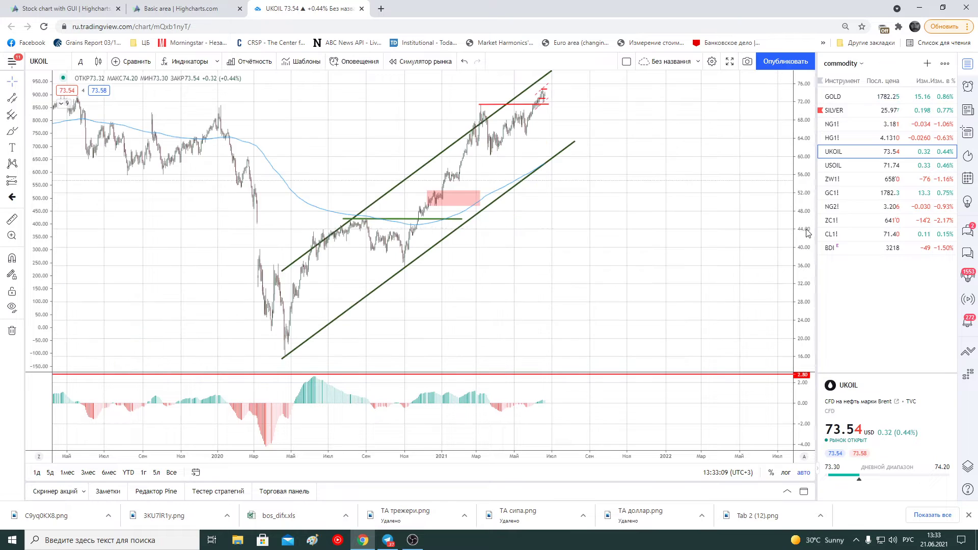
pyautogui.scroll(2, 668, 227)
pyautogui.scroll(2, 402, 227)
pyautogui.scroll(2, 551, 209)
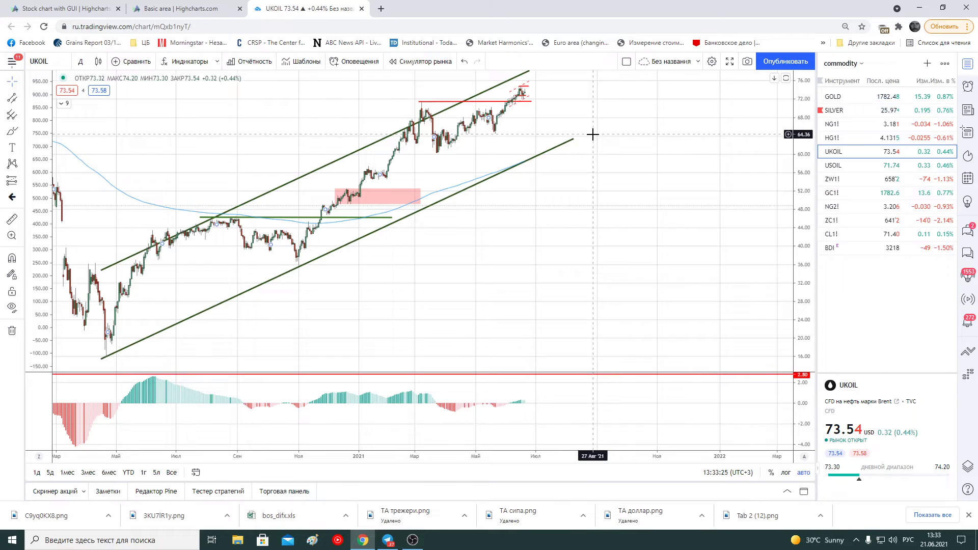
# Draw a dashed parallel channel from the March 2021 high past the latest bars
pyautogui.hotkey('alt', 't')
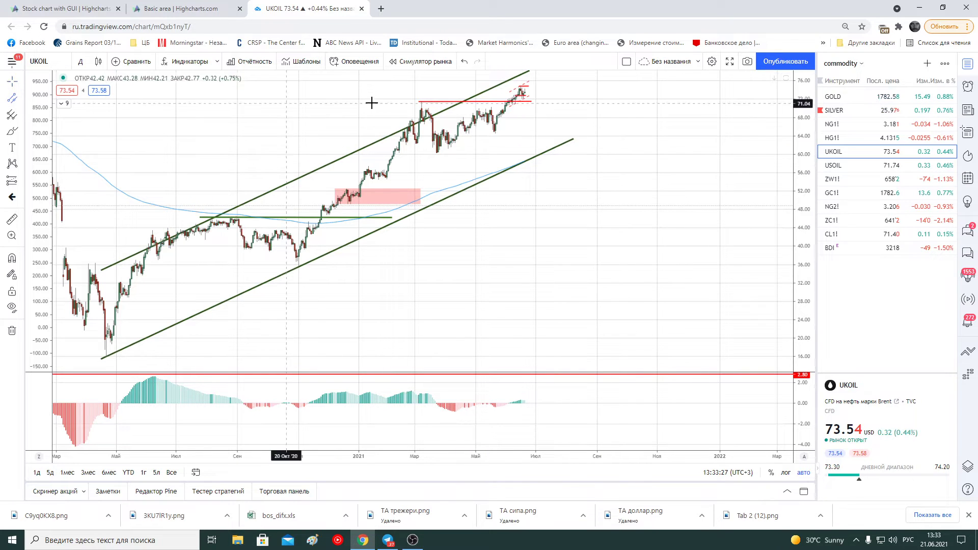
pyautogui.click(413, 103)
pyautogui.click(571, 79)
pyautogui.click(572, 134)
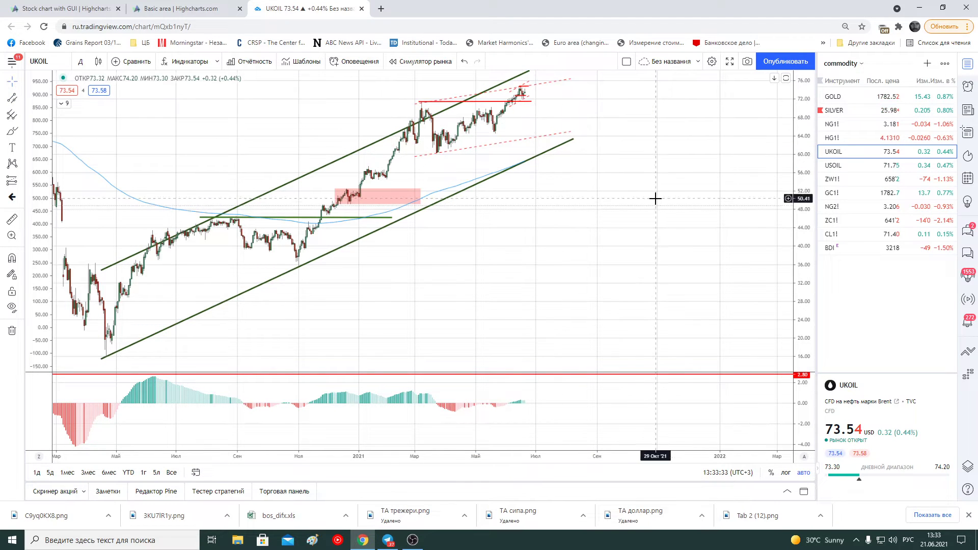
# Open HG1! copper futures via CL1! and zoom out to daily history back to 2017
pyautogui.moveTo(887, 220)
pyautogui.click(854, 235)
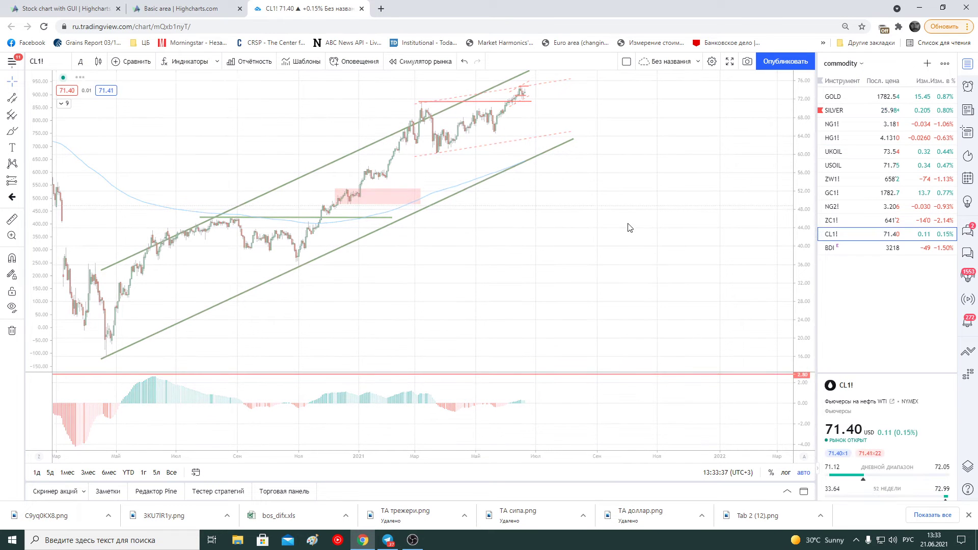
pyautogui.scroll(3, 627, 222)
pyautogui.scroll(2, 587, 238)
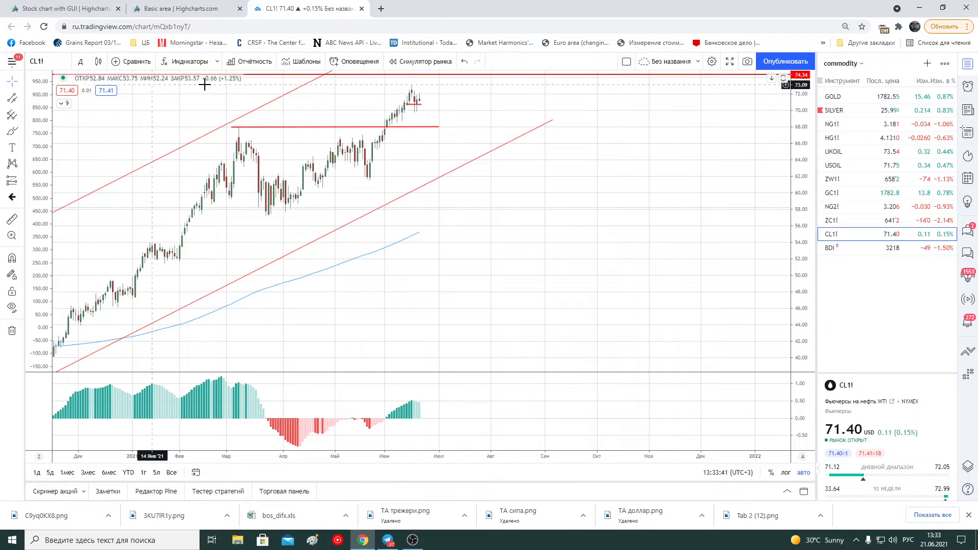
pyautogui.click(861, 139)
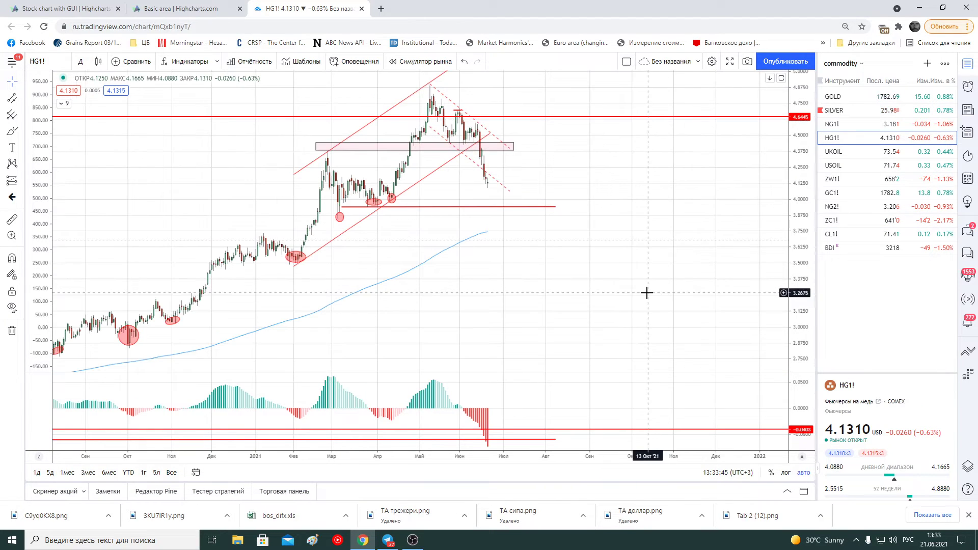
pyautogui.scroll(-1, 530, 278)
pyautogui.scroll(-1, 636, 311)
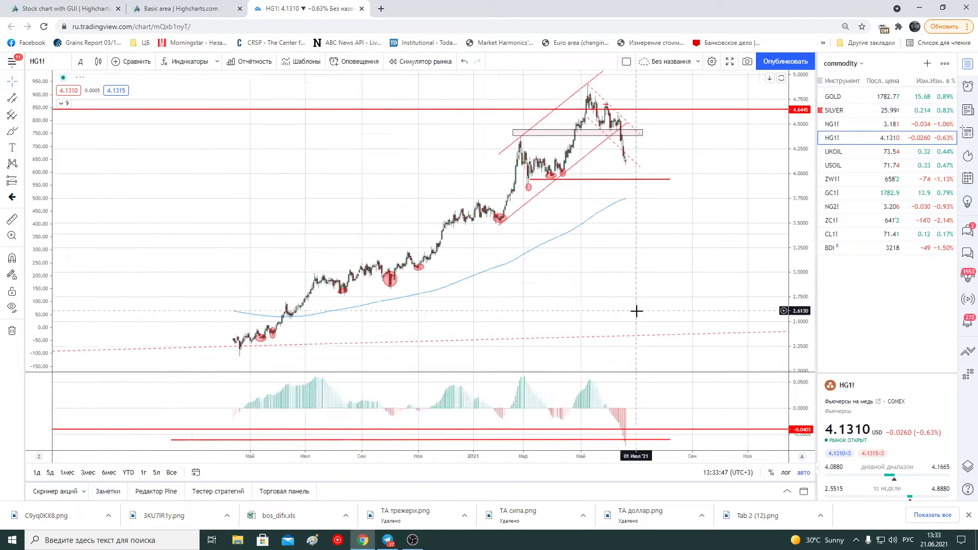
pyautogui.scroll(-2, 636, 311)
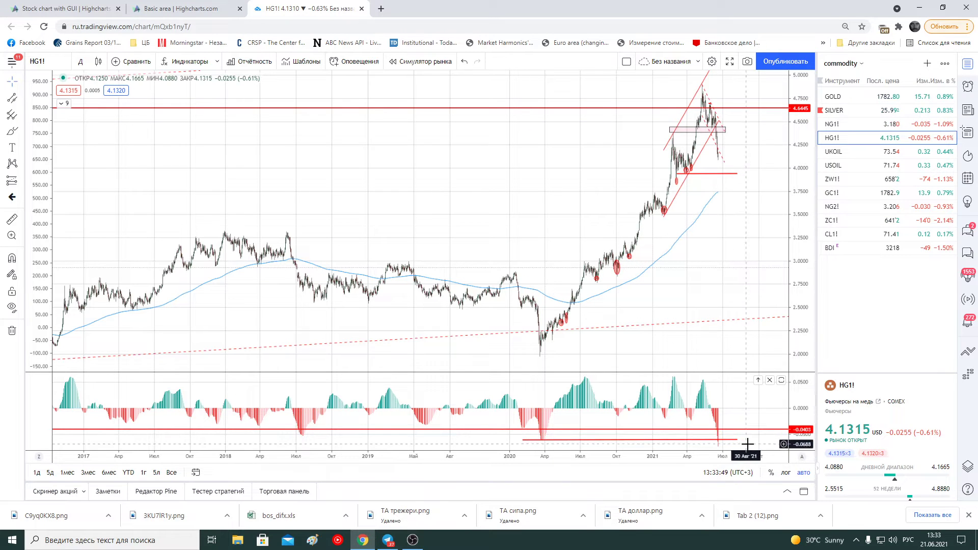
pyautogui.moveTo(724, 444); pyautogui.dragTo(678, 443)
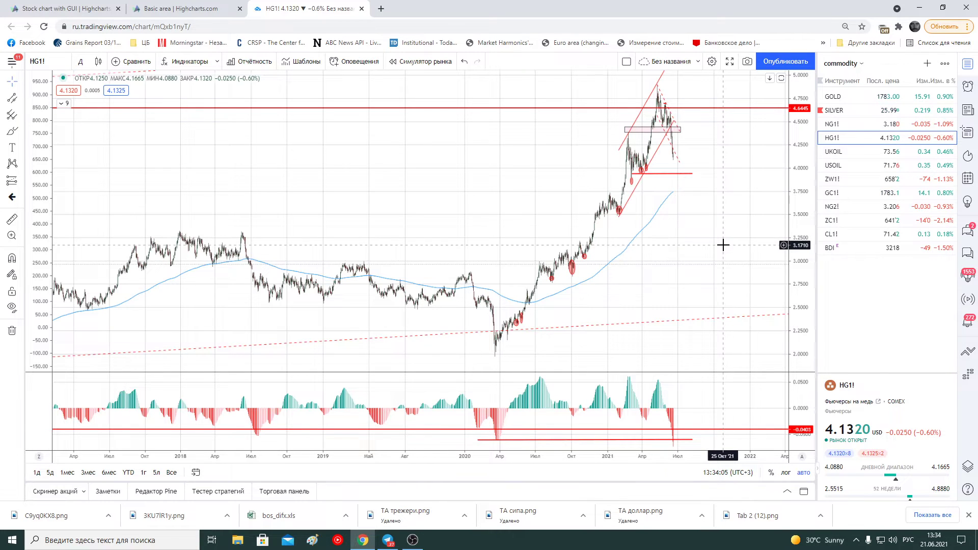
# Switch the HG1! copper chart to 4-hour candles
pyautogui.click(81, 62)
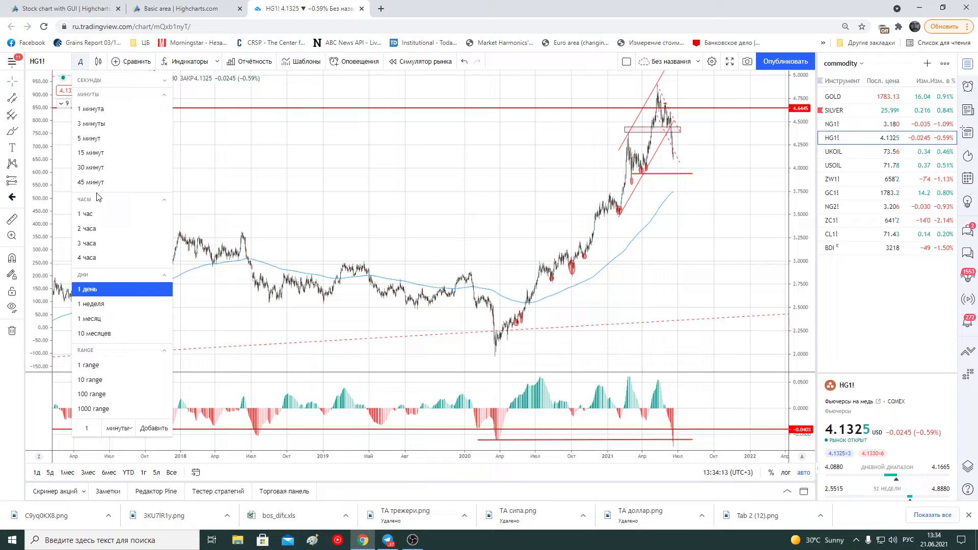
pyautogui.click(106, 261)
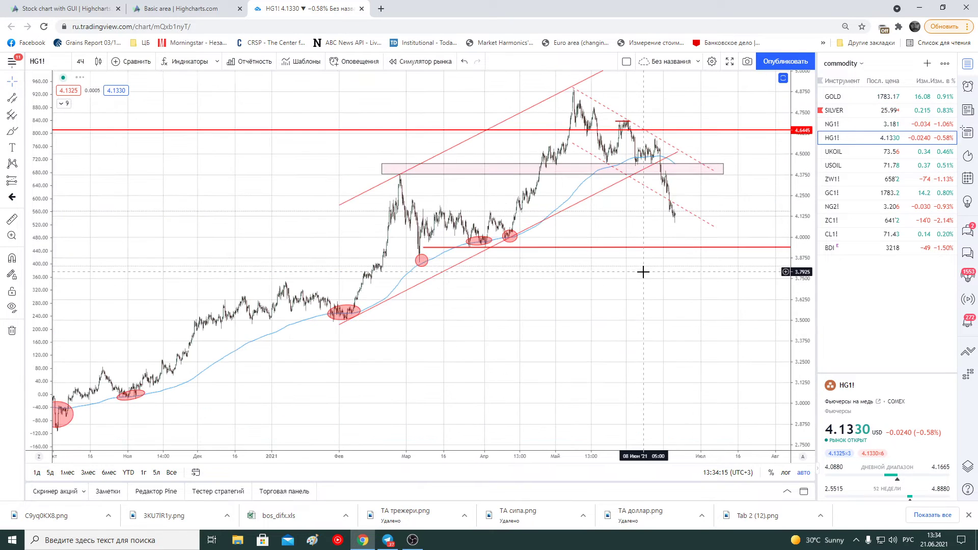
pyautogui.scroll(-3, 643, 272)
pyautogui.scroll(-3, 584, 334)
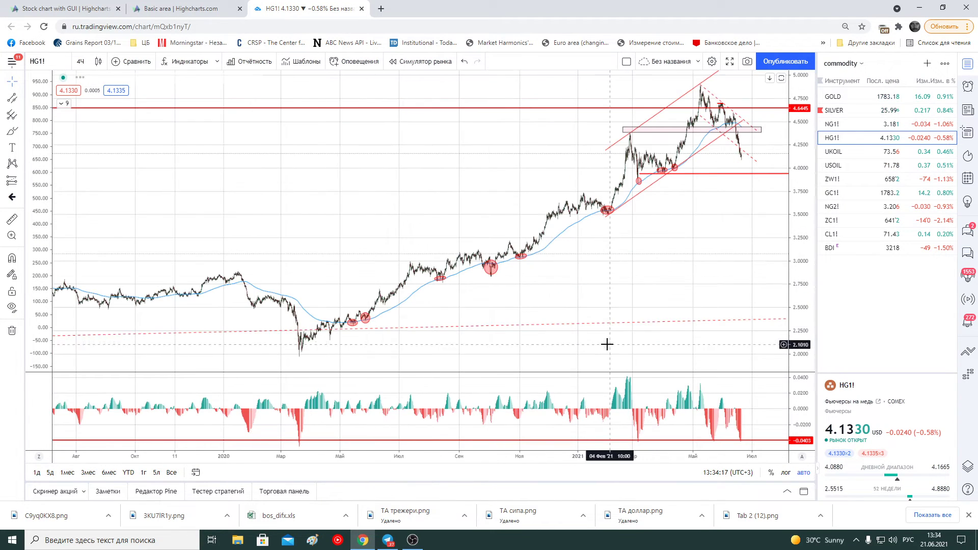
pyautogui.hscroll(3, 631, 273)
pyautogui.hscroll(3, 618, 273)
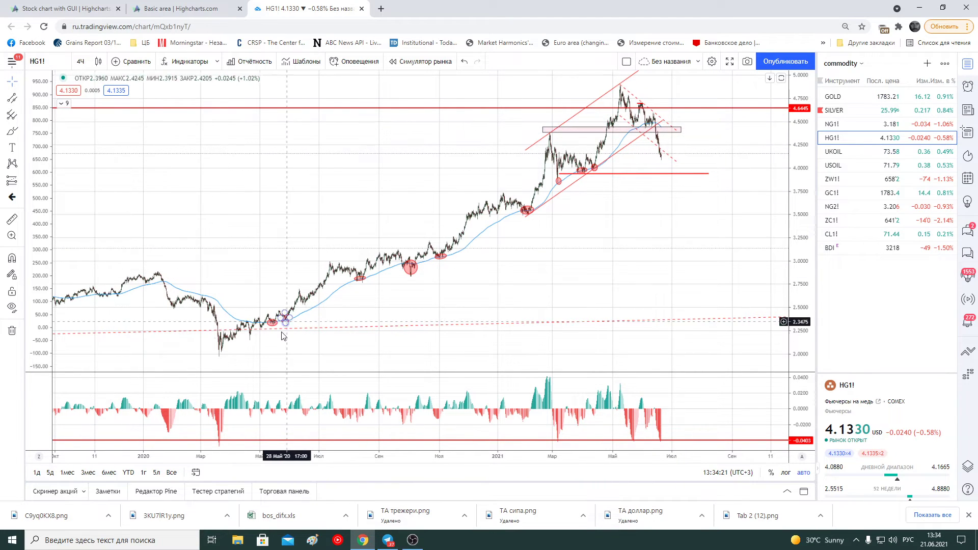
# Zoom in and pan to the March–July 2021 bars, then select the dashed falling channel
pyautogui.click(668, 149)
pyautogui.click(705, 262)
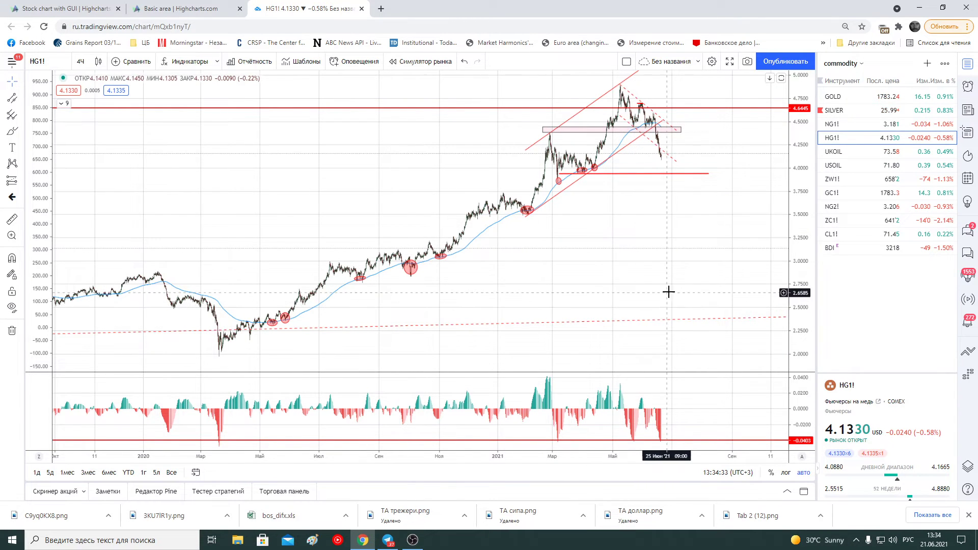
pyautogui.scroll(3, 683, 292)
pyautogui.scroll(2, 683, 291)
pyautogui.scroll(2, 693, 235)
pyautogui.scroll(2, 609, 239)
pyautogui.scroll(2, 609, 239)
pyautogui.moveTo(419, 290); pyautogui.dragTo(663, 272)
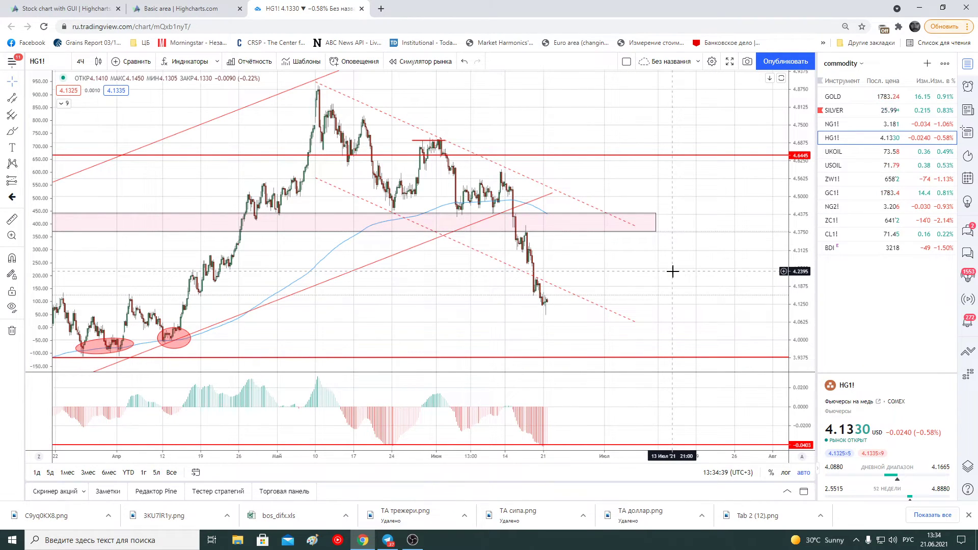
pyautogui.click(409, 116)
# Move the dashed channel's start onto the later peak and steepen it to match the drop
pyautogui.moveTo(410, 116); pyautogui.dragTo(420, 127)
pyautogui.moveTo(636, 227); pyautogui.dragTo(634, 240)
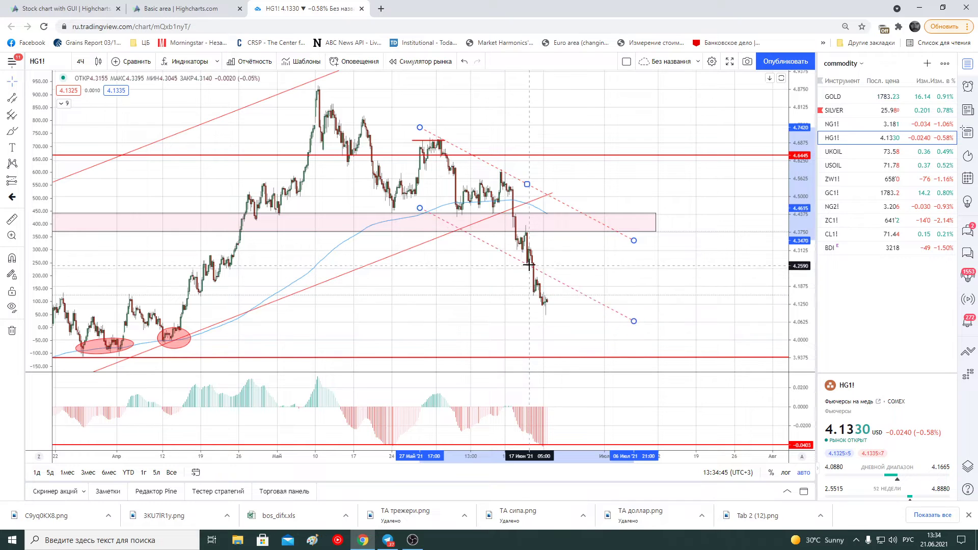
pyautogui.moveTo(634, 240); pyautogui.dragTo(646, 279)
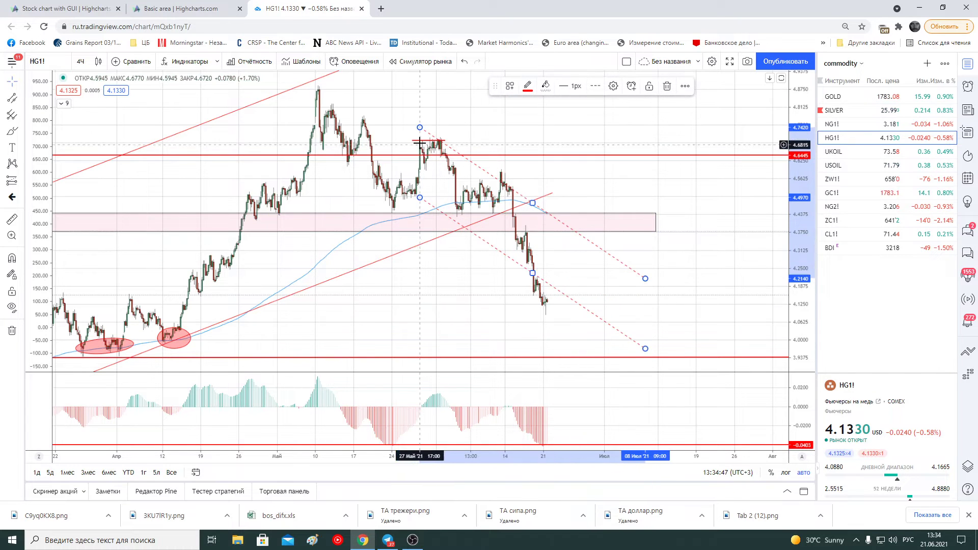
pyautogui.moveTo(420, 127); pyautogui.dragTo(496, 163)
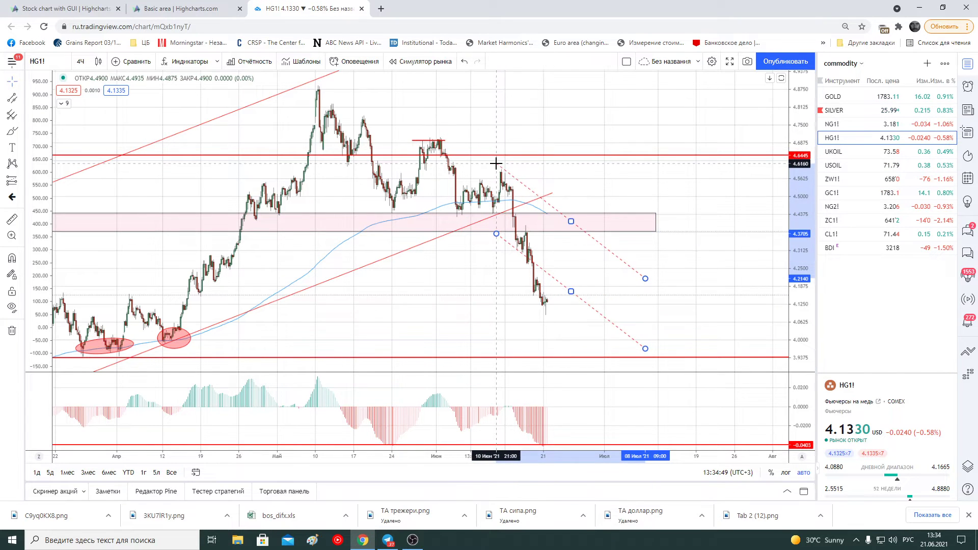
pyautogui.moveTo(645, 278); pyautogui.dragTo(583, 337)
pyautogui.moveTo(496, 163); pyautogui.dragTo(500, 161)
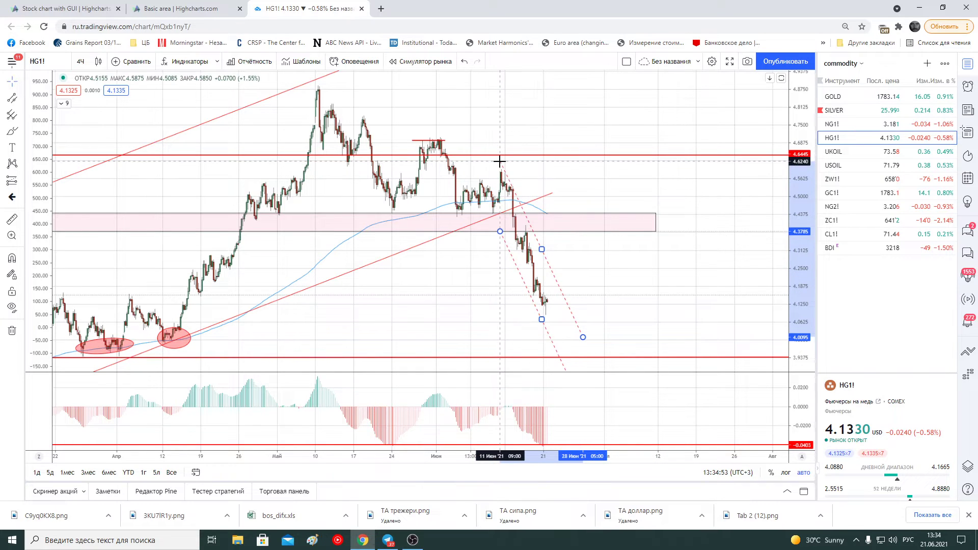
pyautogui.moveTo(583, 337); pyautogui.dragTo(576, 341)
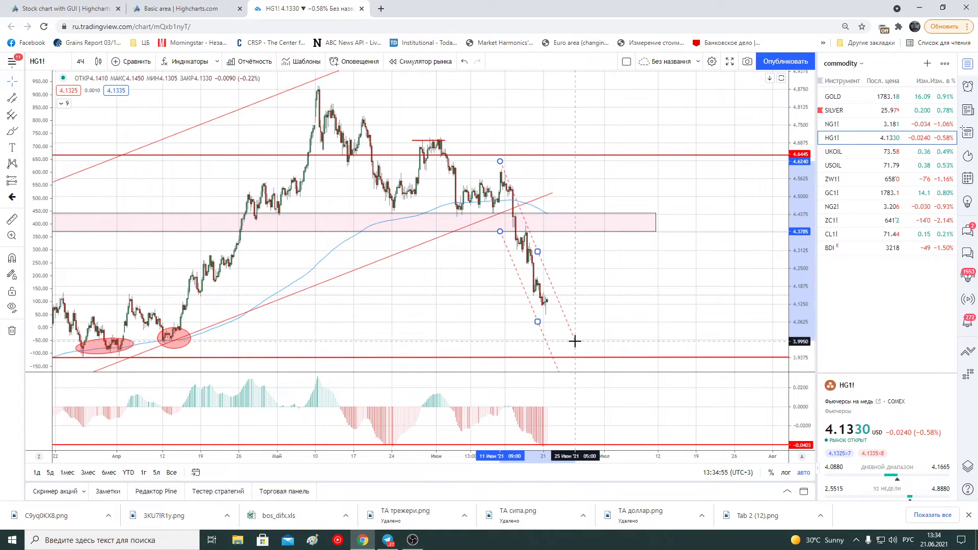
# Narrow the channel around the recent candles, fine-tune its ends, and switch to NG2!
pyautogui.moveTo(538, 321); pyautogui.dragTo(539, 299)
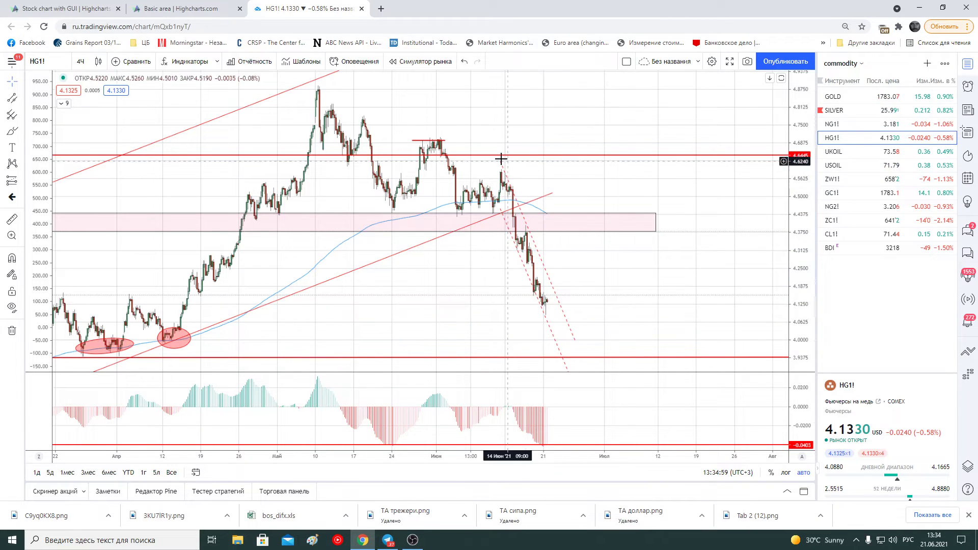
pyautogui.moveTo(503, 165); pyautogui.dragTo(506, 164)
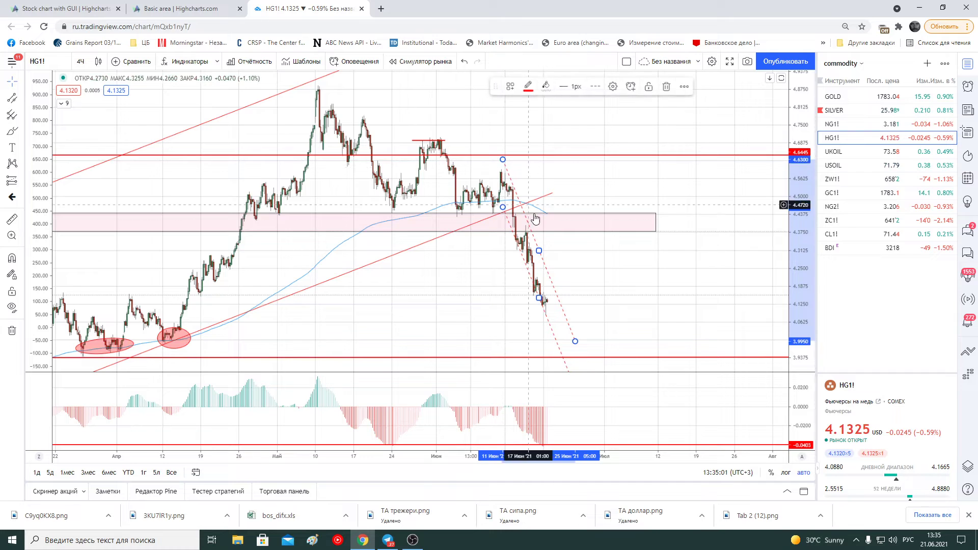
pyautogui.moveTo(574, 345); pyautogui.dragTo(570, 343)
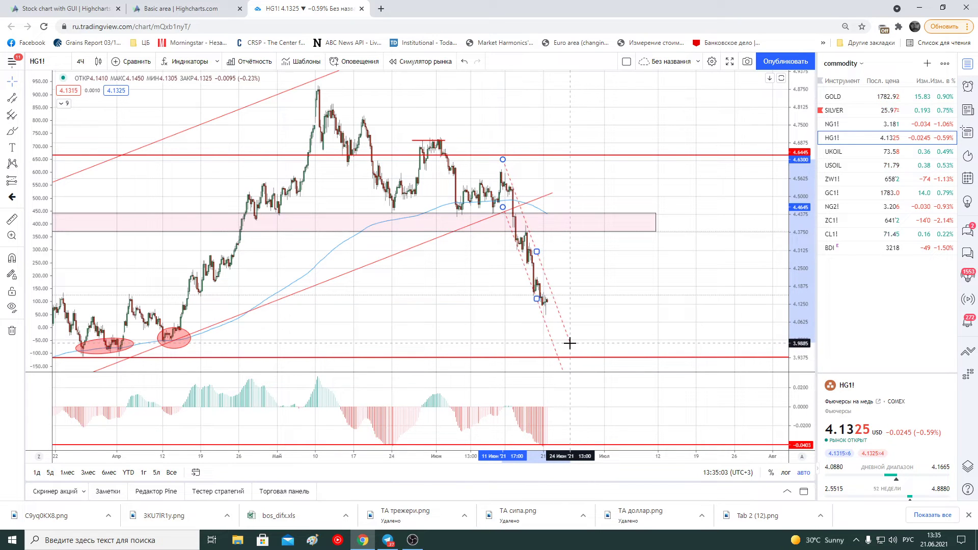
pyautogui.click(594, 270)
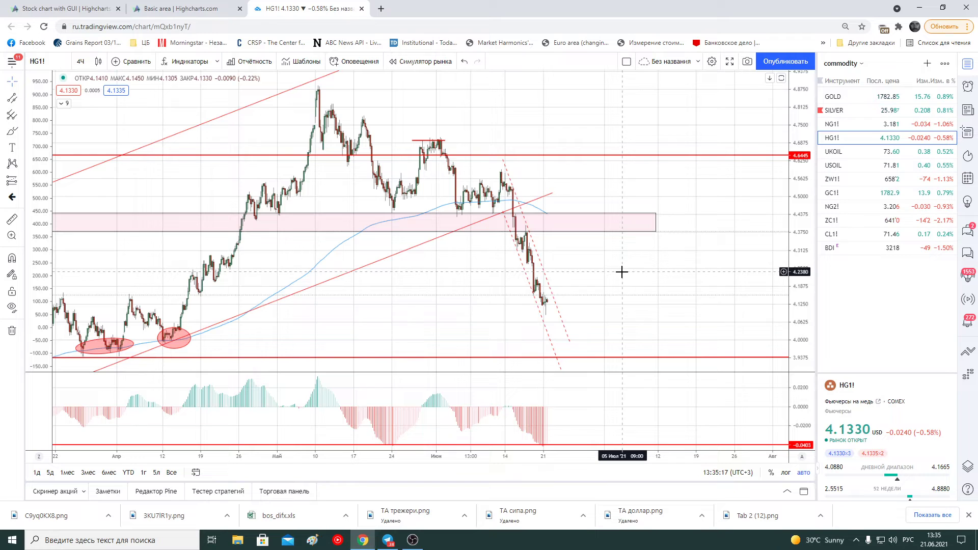
pyautogui.click(856, 212)
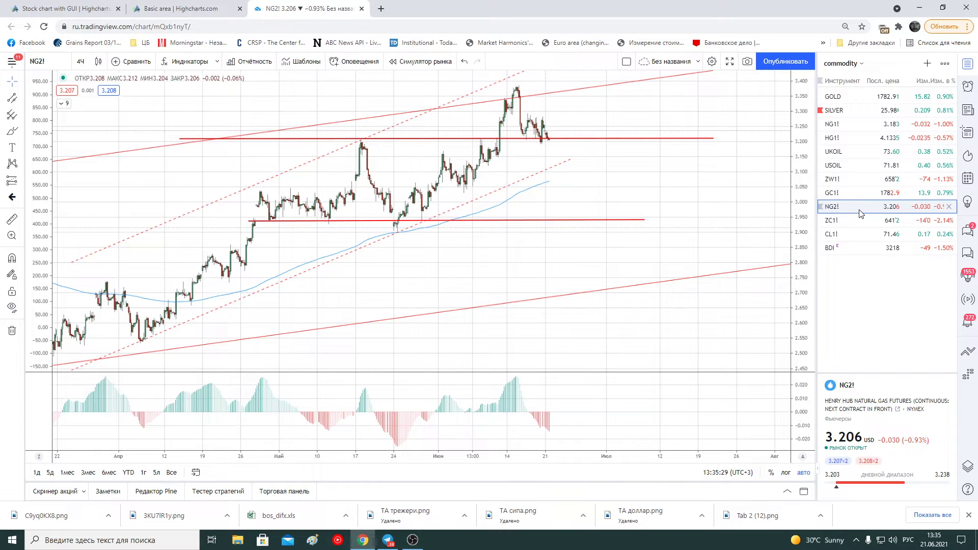
pyautogui.scroll(-2, 659, 201)
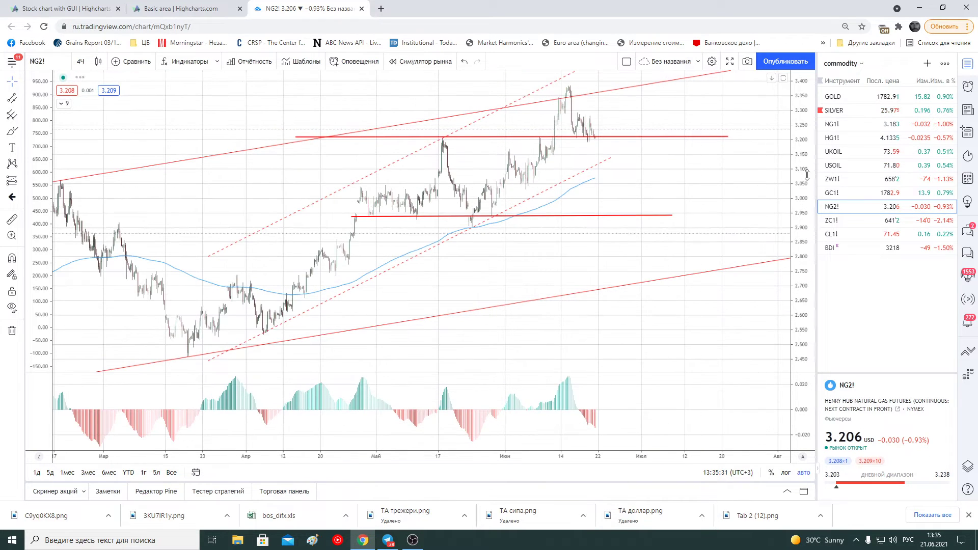
pyautogui.scroll(2, 734, 198)
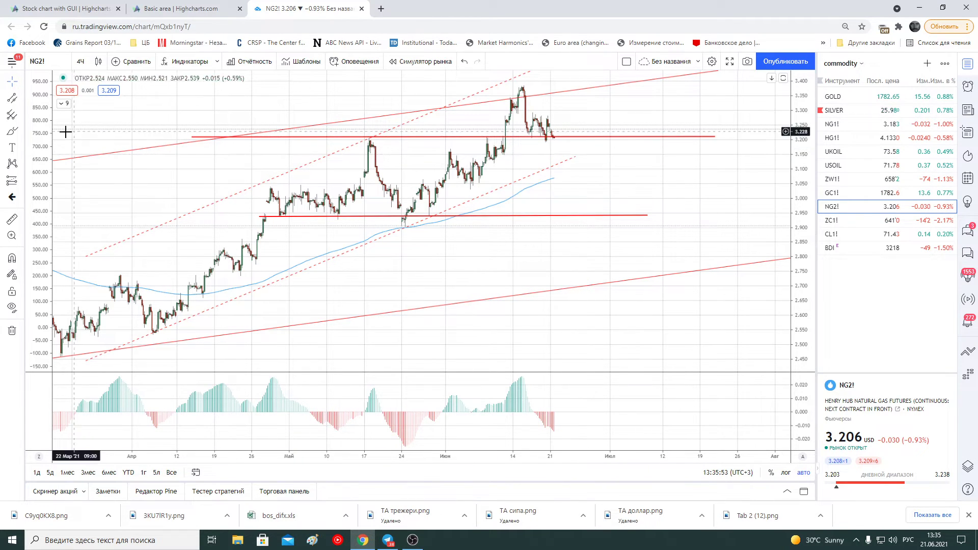
pyautogui.click(12, 97)
# Draw a dashed red falling channel on NG2! from the mid-June peak through the latest pullback
pyautogui.click(525, 84)
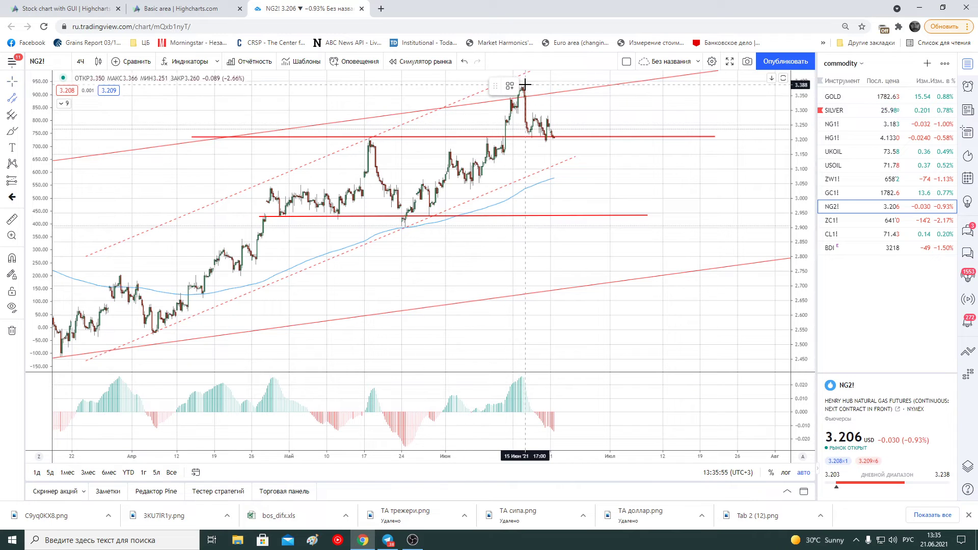
pyautogui.click(590, 168)
pyautogui.click(579, 201)
pyautogui.click(612, 189)
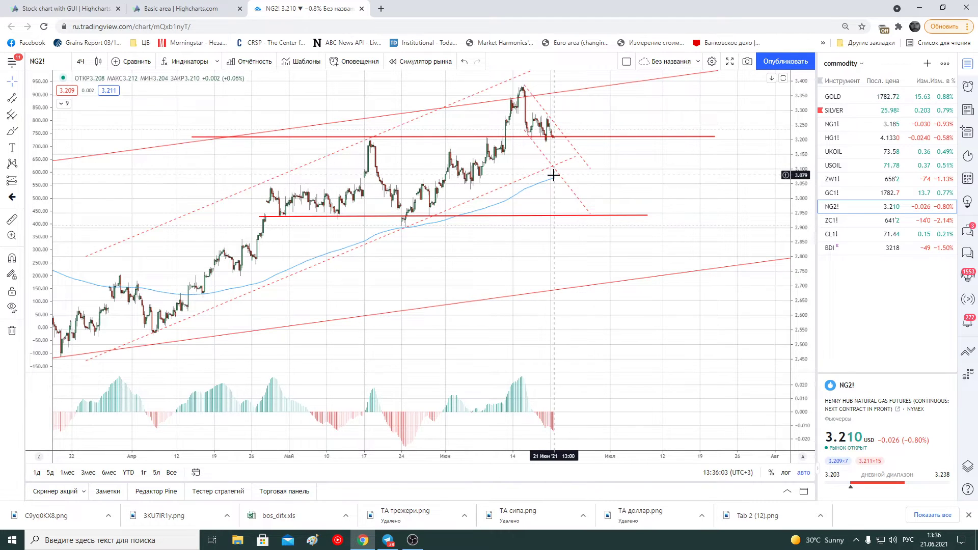
pyautogui.scroll(-2, 563, 241)
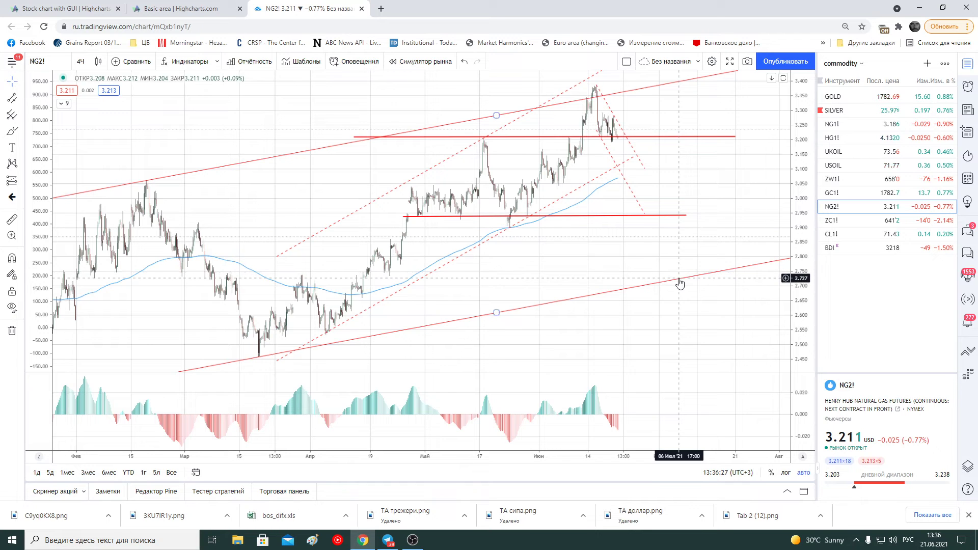
pyautogui.scroll(-3, 679, 280)
pyautogui.scroll(-3, 682, 288)
pyautogui.scroll(-3, 657, 311)
pyautogui.moveTo(624, 333); pyautogui.dragTo(604, 291)
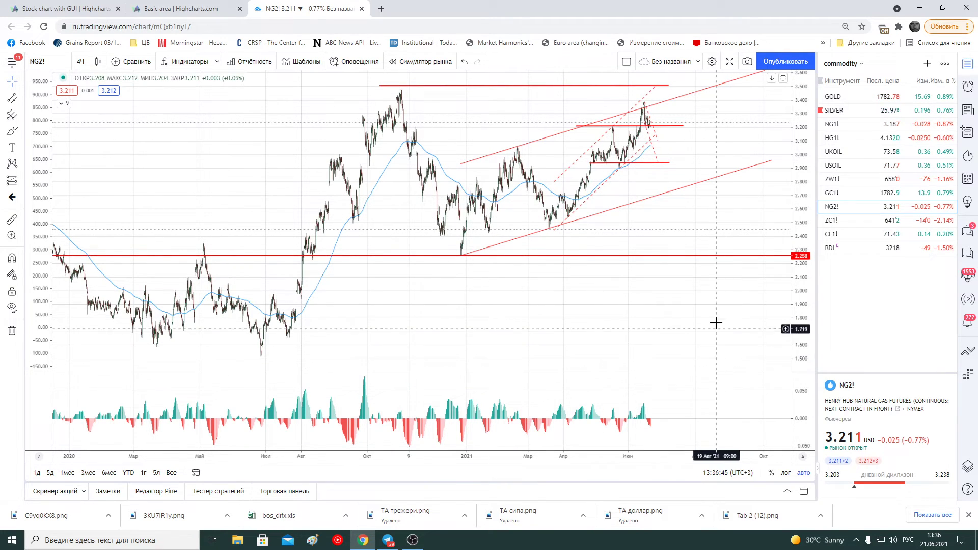
pyautogui.scroll(3, 714, 316)
pyautogui.scroll(2, 544, 323)
pyautogui.scroll(2, 752, 263)
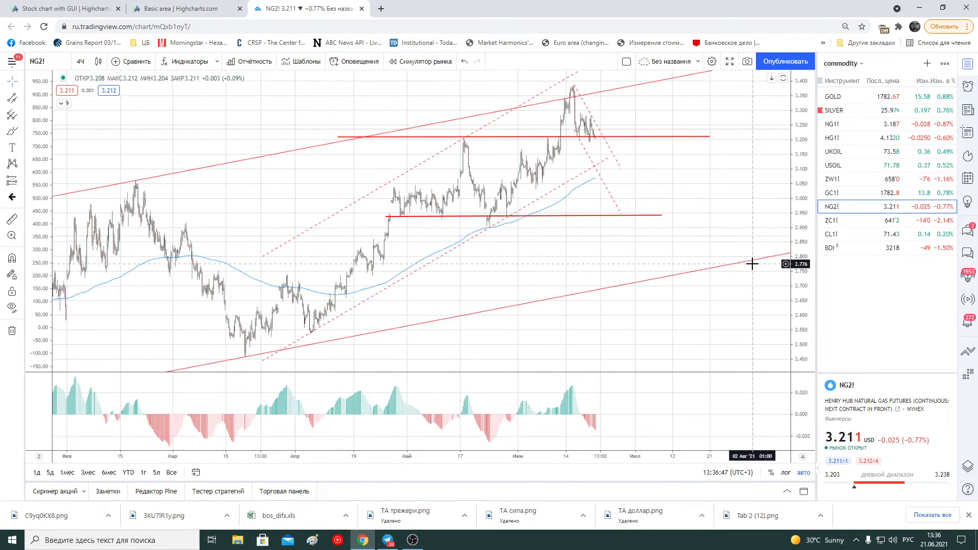
pyautogui.scroll(2, 682, 231)
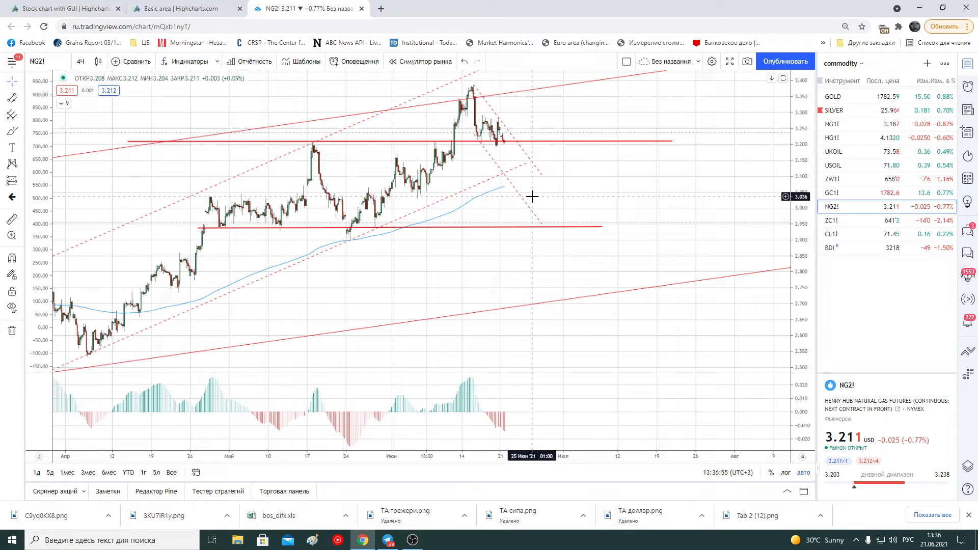
pyautogui.scroll(-2, 639, 224)
pyautogui.scroll(-3, 664, 218)
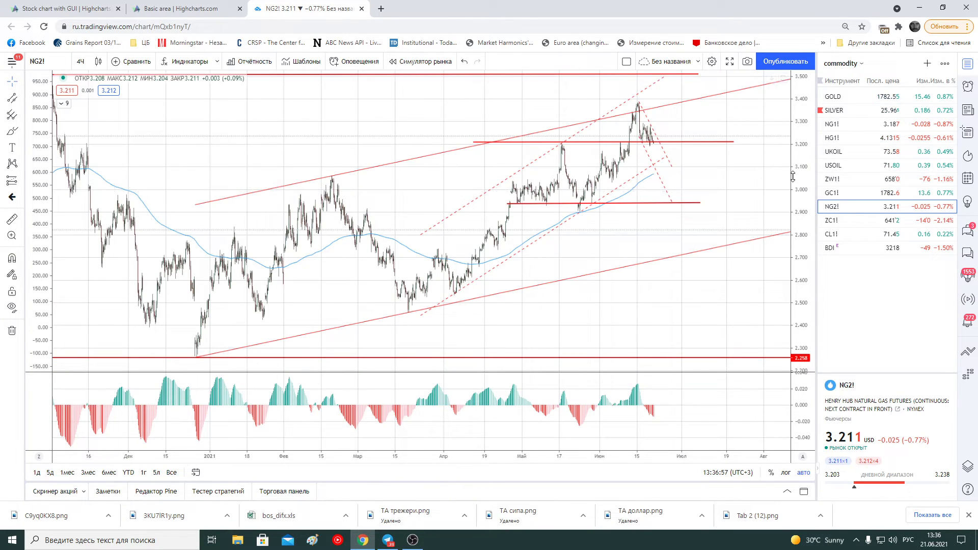
pyautogui.moveTo(763, 197); pyautogui.dragTo(746, 226)
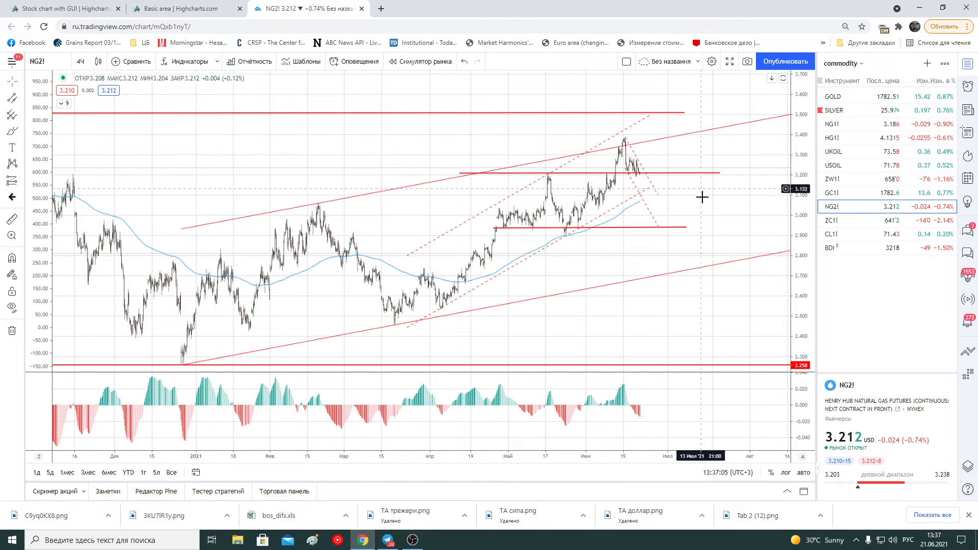
pyautogui.scroll(-5, 701, 191)
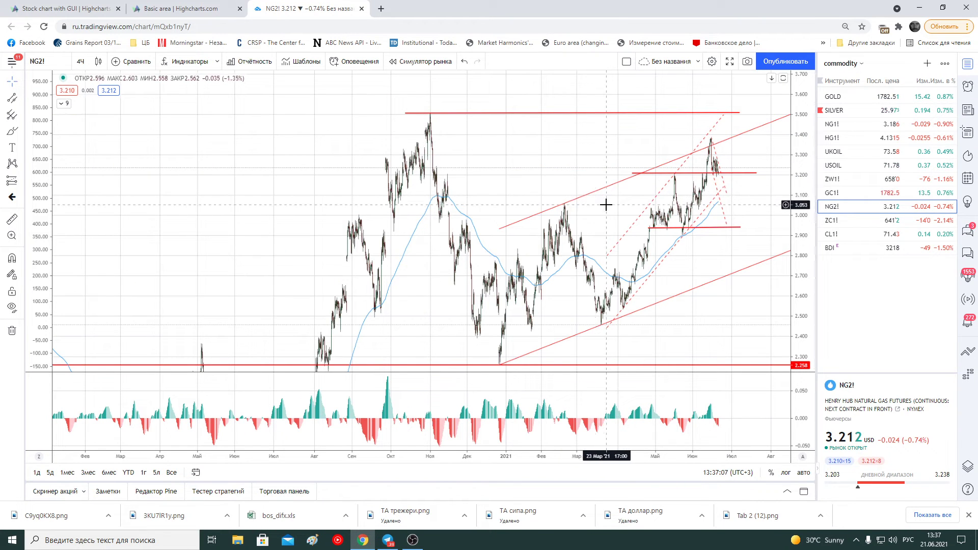
pyautogui.scroll(3, 553, 168)
pyautogui.scroll(2, 565, 161)
pyautogui.scroll(2, 563, 159)
pyautogui.scroll(2, 589, 192)
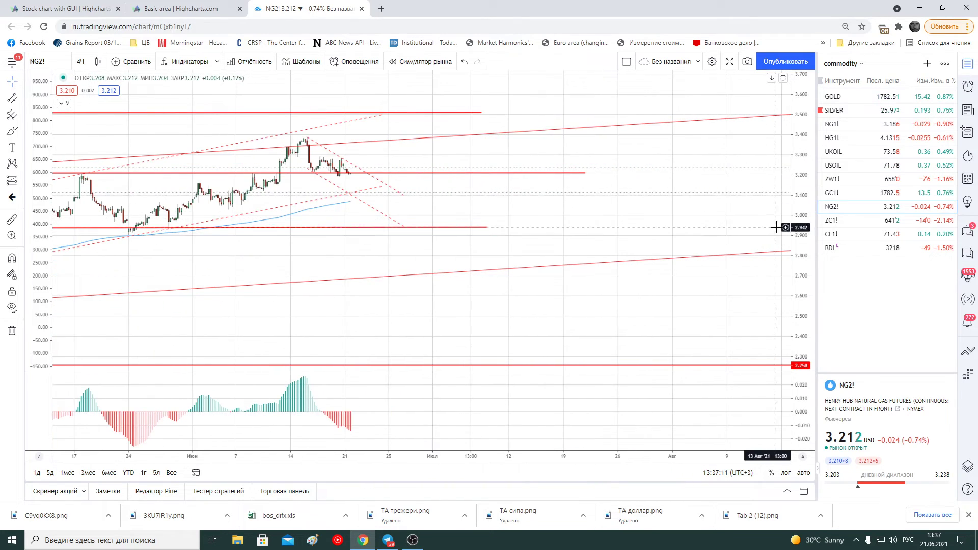
pyautogui.moveTo(553, 234); pyautogui.dragTo(691, 231)
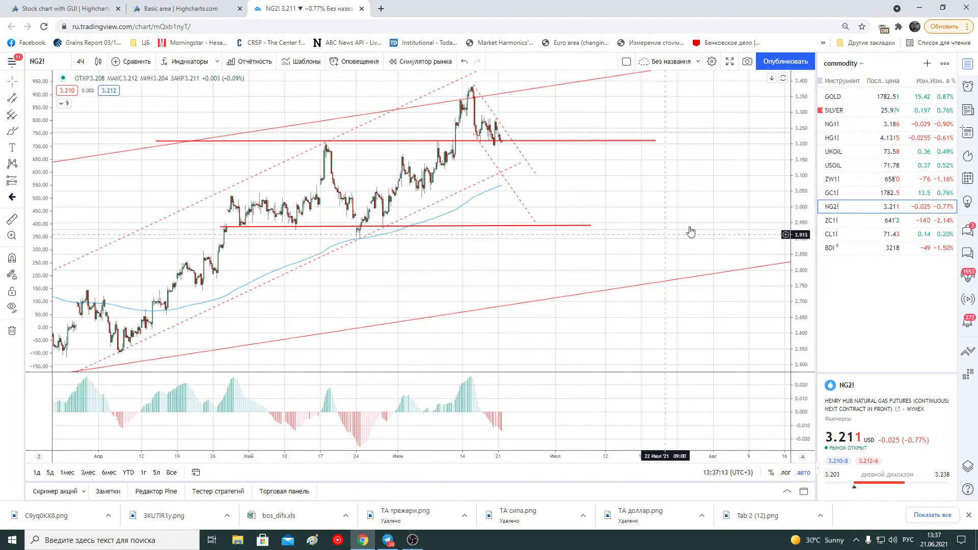
pyautogui.click(849, 197)
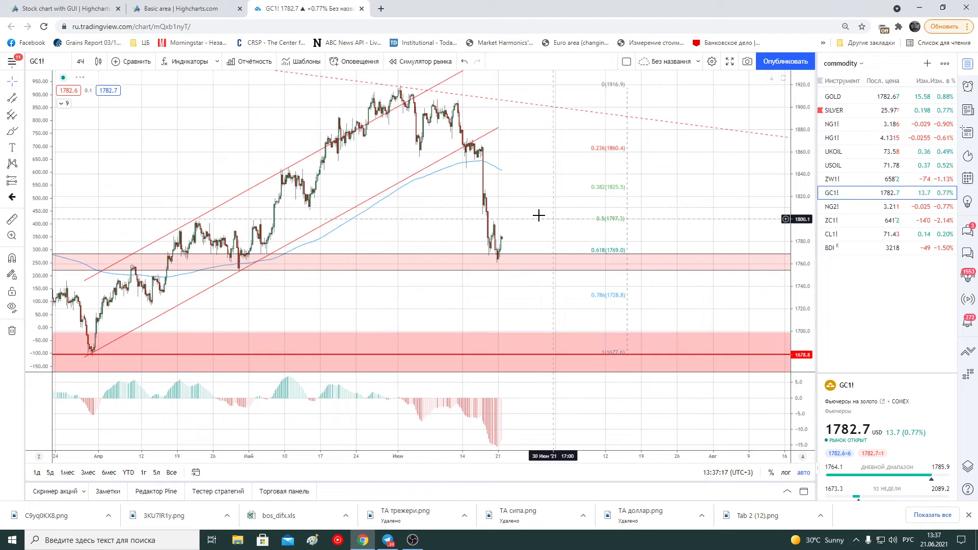
# Zoom out GC1! to show the 0.618 Fibonacci zone at 1769.0 and the red zone near 1678.8
pyautogui.scroll(-2, 561, 203)
pyautogui.scroll(-2, 563, 204)
pyautogui.scroll(-2, 632, 213)
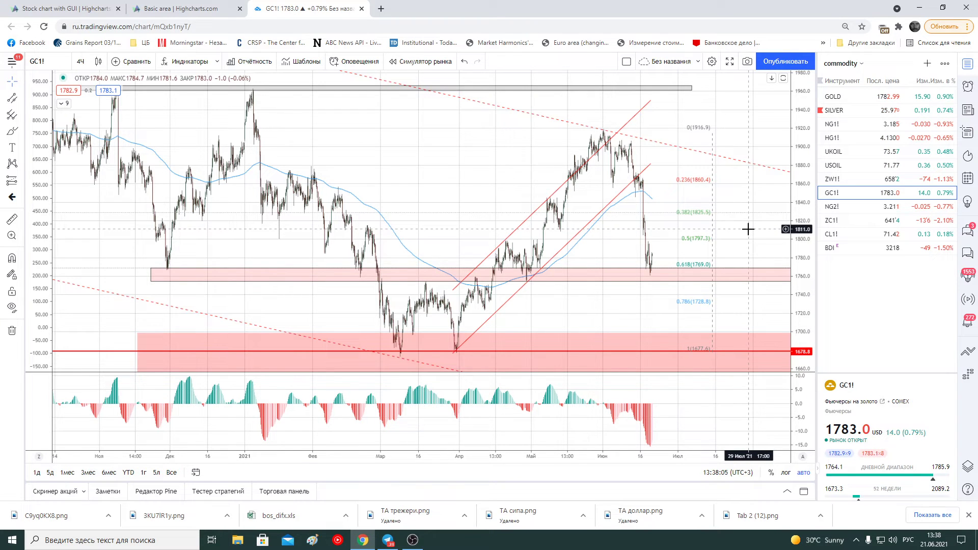
pyautogui.scroll(-2, 748, 229)
pyautogui.scroll(-3, 749, 227)
pyautogui.scroll(-2, 739, 245)
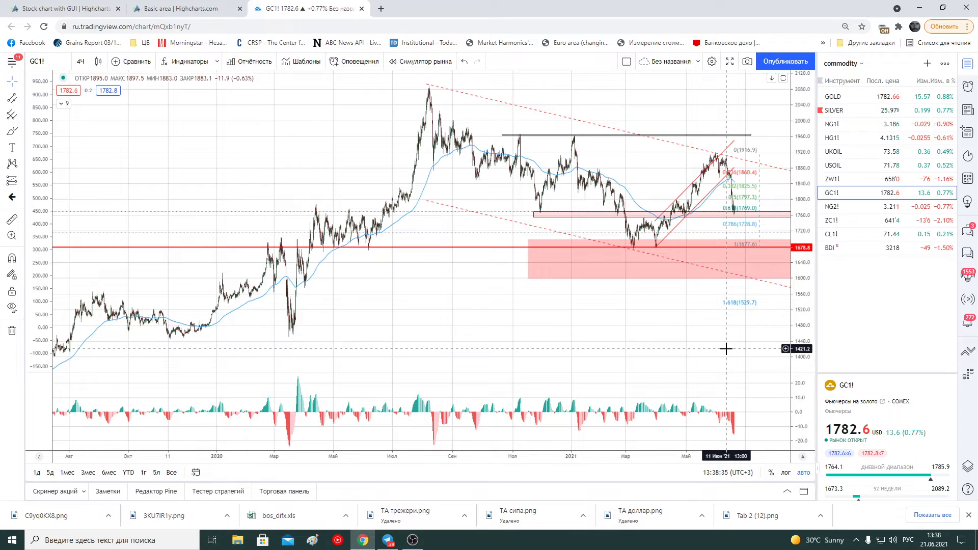
pyautogui.moveTo(667, 334); pyautogui.dragTo(566, 328)
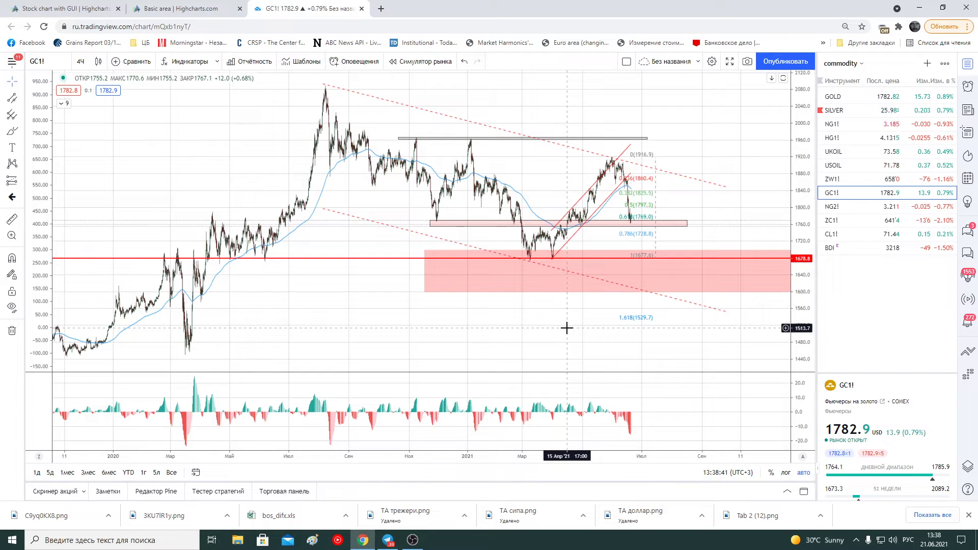
pyautogui.scroll(2, 688, 277)
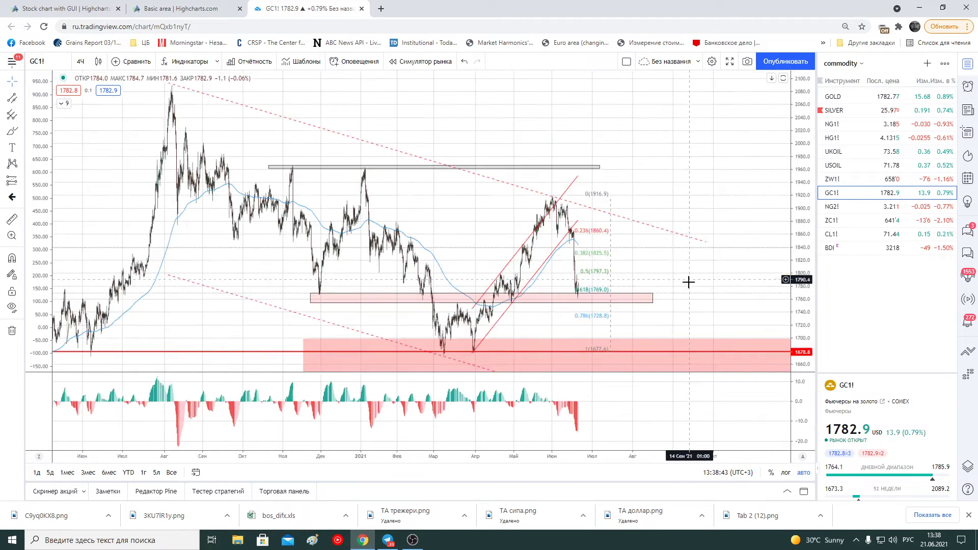
pyautogui.scroll(2, 651, 295)
pyautogui.scroll(2, 599, 239)
pyautogui.scroll(2, 600, 239)
pyautogui.scroll(2, 694, 235)
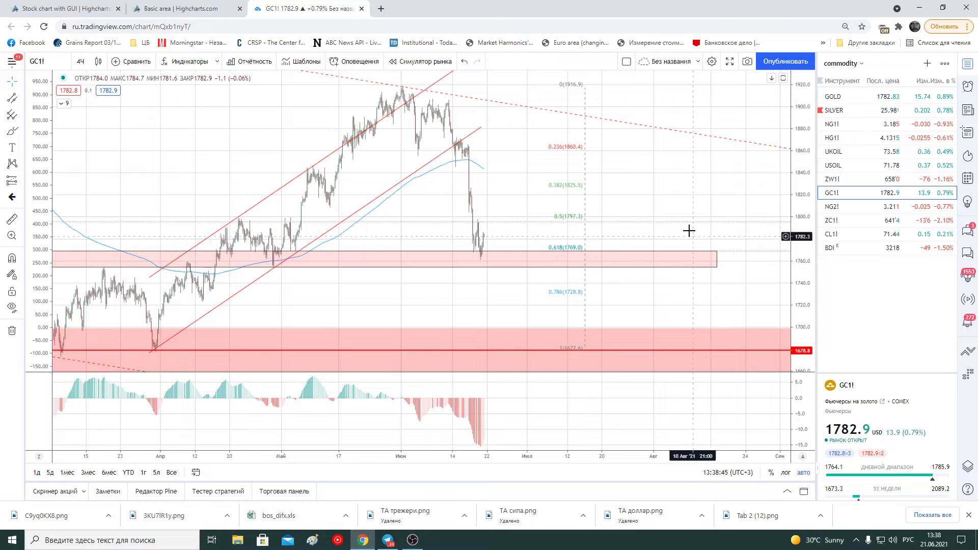
pyautogui.scroll(2, 675, 225)
pyautogui.hscroll(-5, 675, 225)
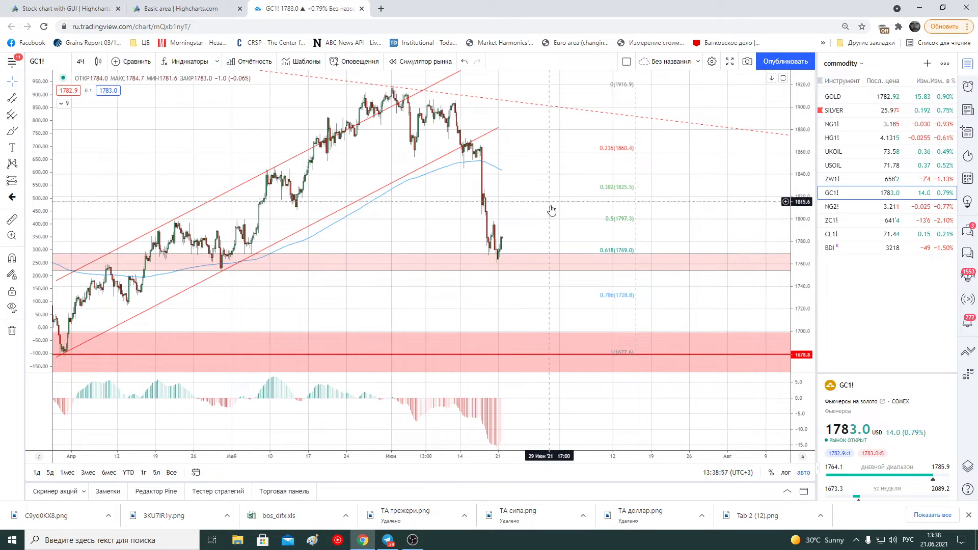
pyautogui.scroll(-2, 564, 285)
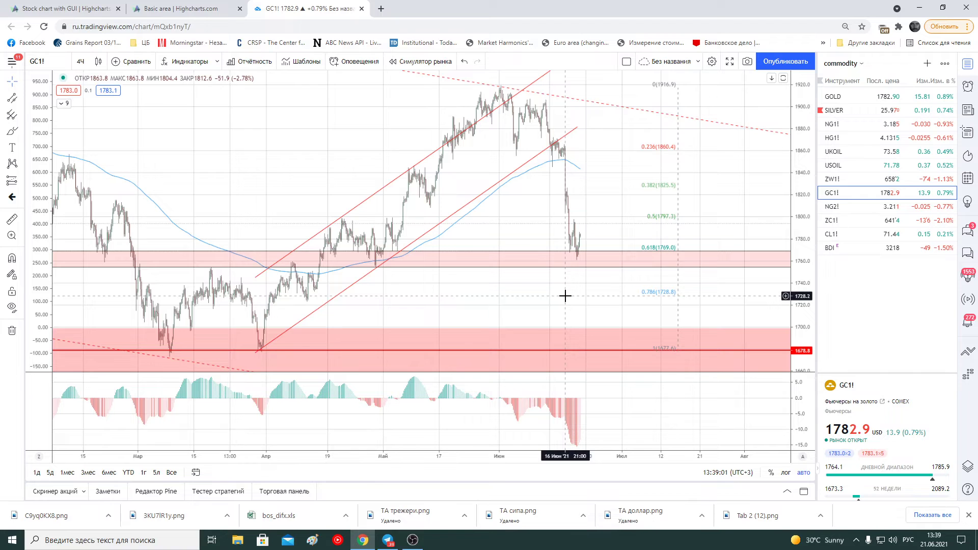
pyautogui.scroll(-2, 547, 309)
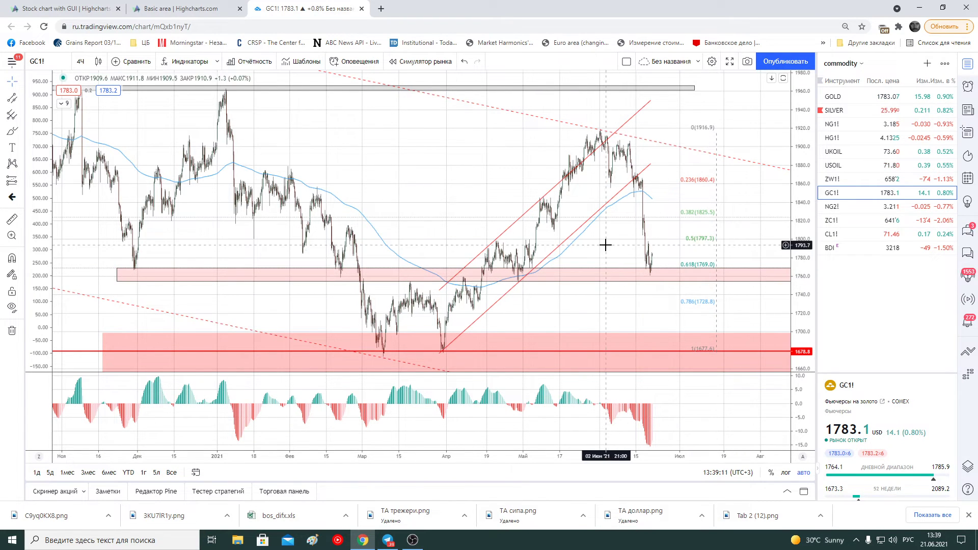
pyautogui.scroll(3, 610, 314)
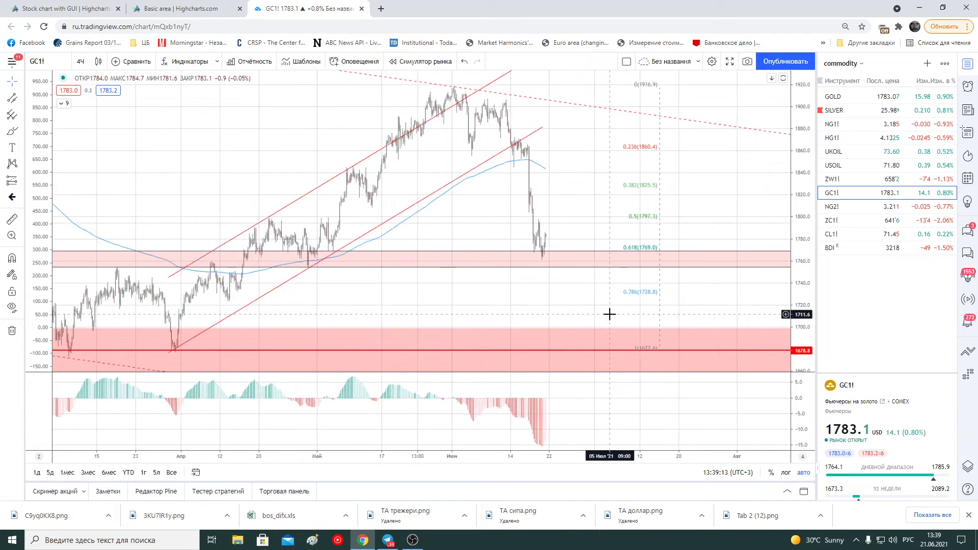
pyautogui.scroll(3, 609, 314)
pyautogui.scroll(2, 609, 314)
pyautogui.moveTo(848, 137)
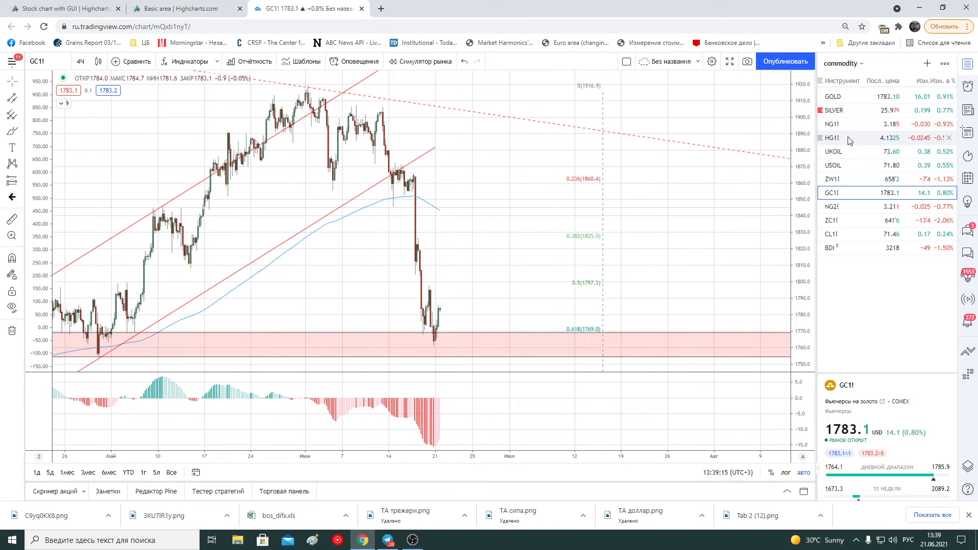
pyautogui.click(859, 113)
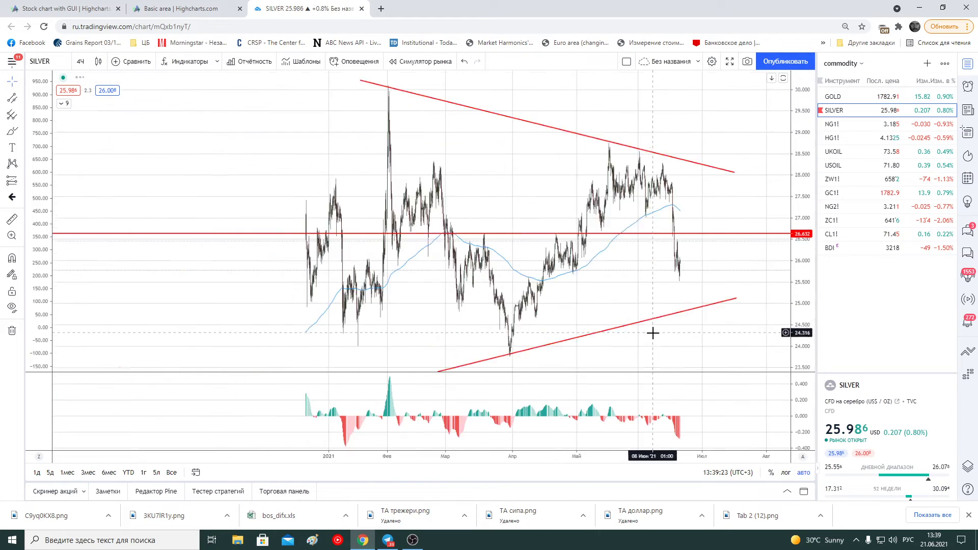
# Switch the SILVER chart to 1 день daily bars
pyautogui.scroll(-2, 649, 306)
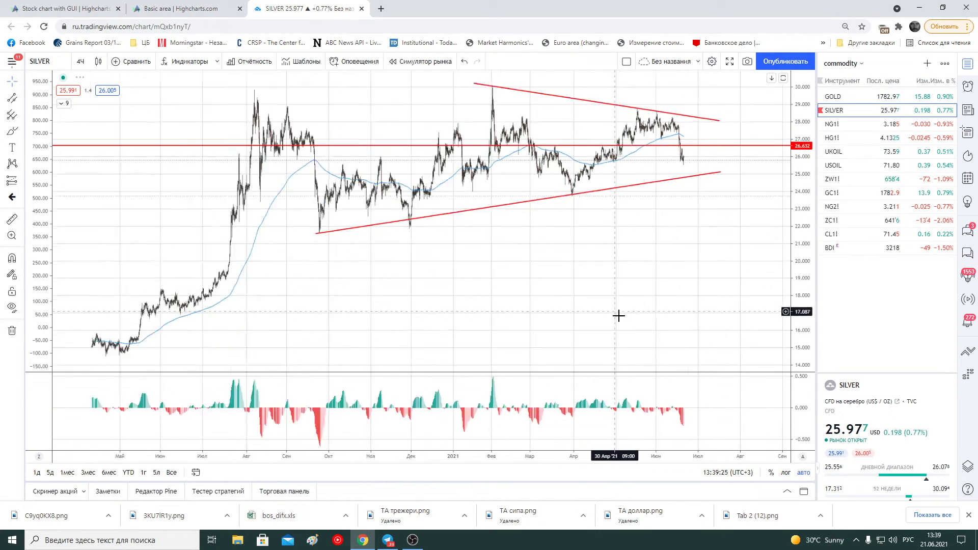
pyautogui.scroll(-2, 622, 317)
pyautogui.click(80, 61)
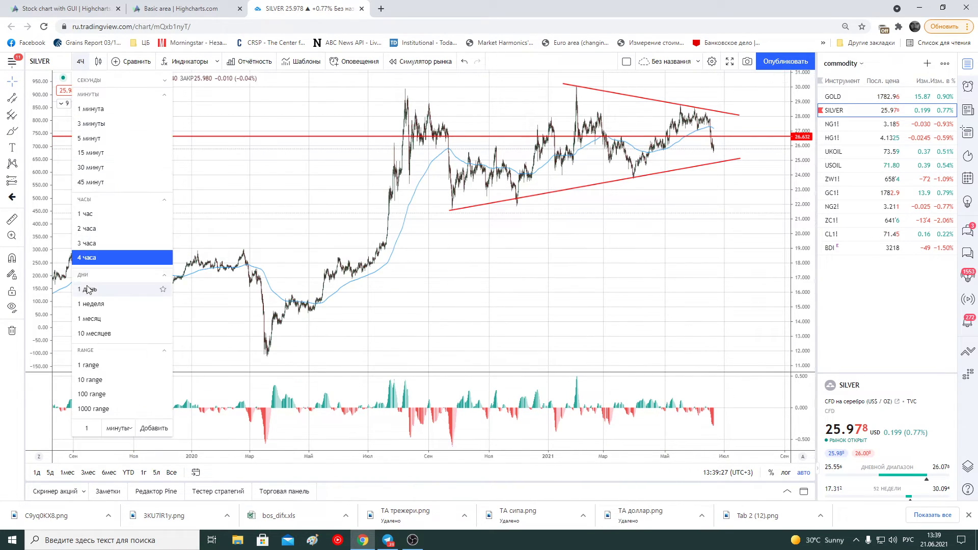
pyautogui.click(91, 289)
pyautogui.scroll(2, 731, 316)
pyautogui.scroll(2, 663, 255)
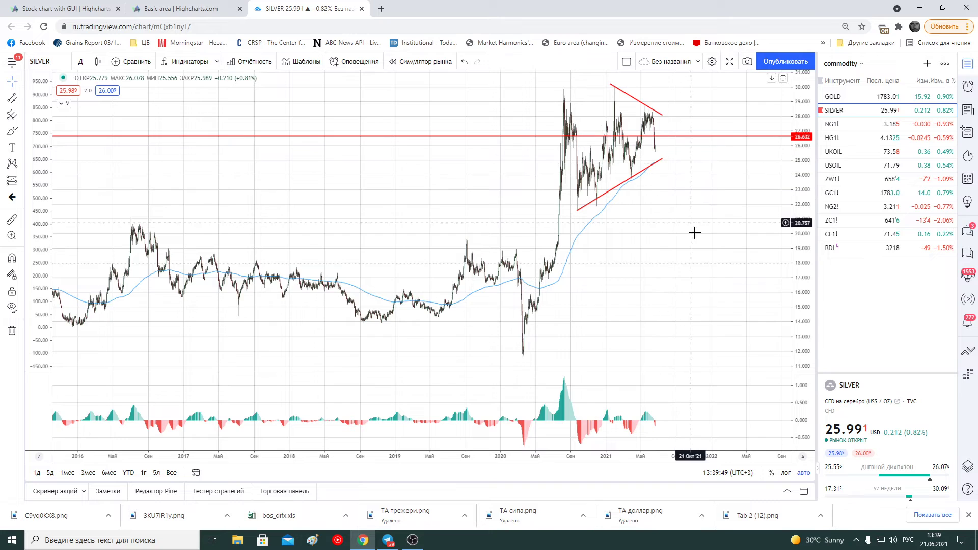
# Zoom and pan to the mid-2020 triangle and the 26.632 level
pyautogui.scroll(-2, 710, 276)
pyautogui.scroll(-2, 711, 275)
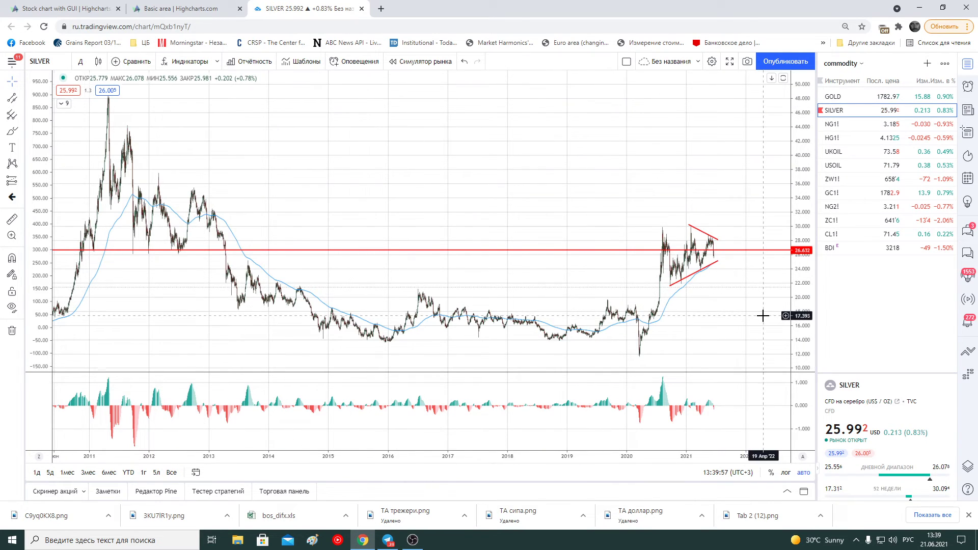
pyautogui.scroll(3, 725, 308)
pyautogui.scroll(1, 526, 307)
pyautogui.moveTo(526, 306); pyautogui.dragTo(378, 301)
pyautogui.scroll(3, 723, 284)
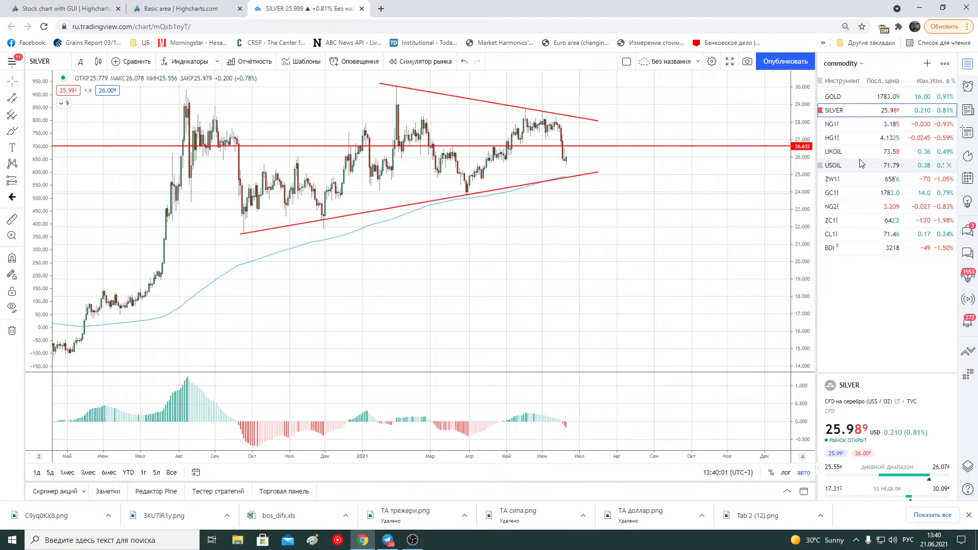
# Open ZC1! and raise its red horizontal line to about 6000
pyautogui.click(861, 220)
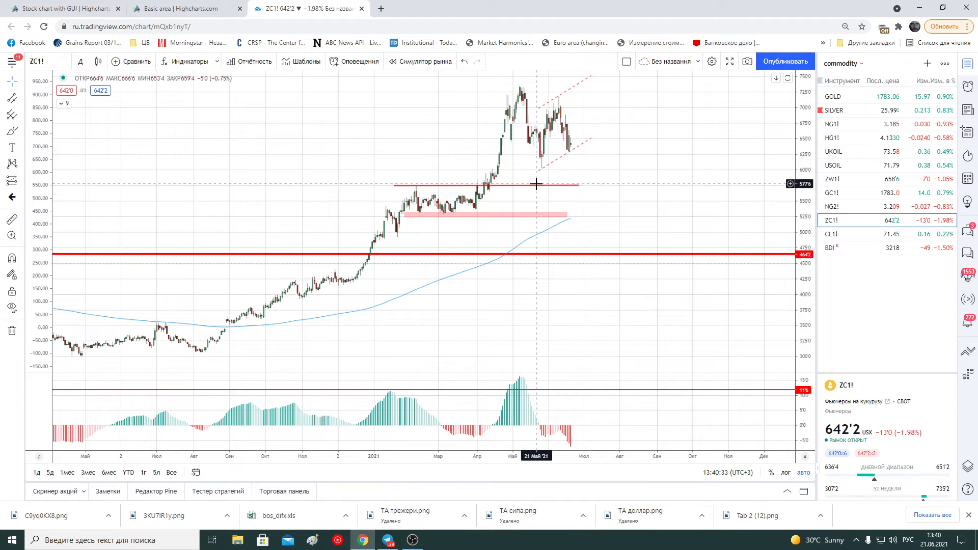
pyautogui.moveTo(541, 185); pyautogui.dragTo(629, 171)
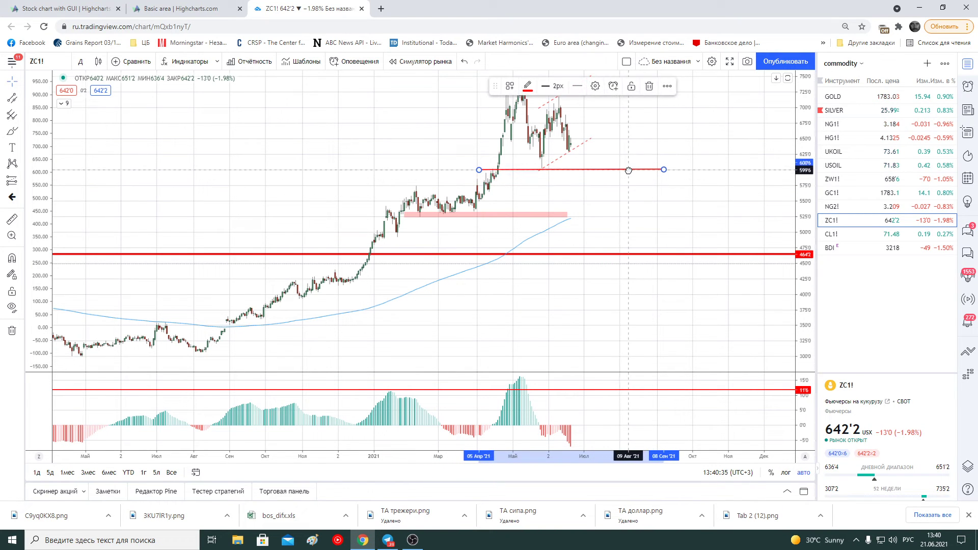
pyautogui.click(551, 175)
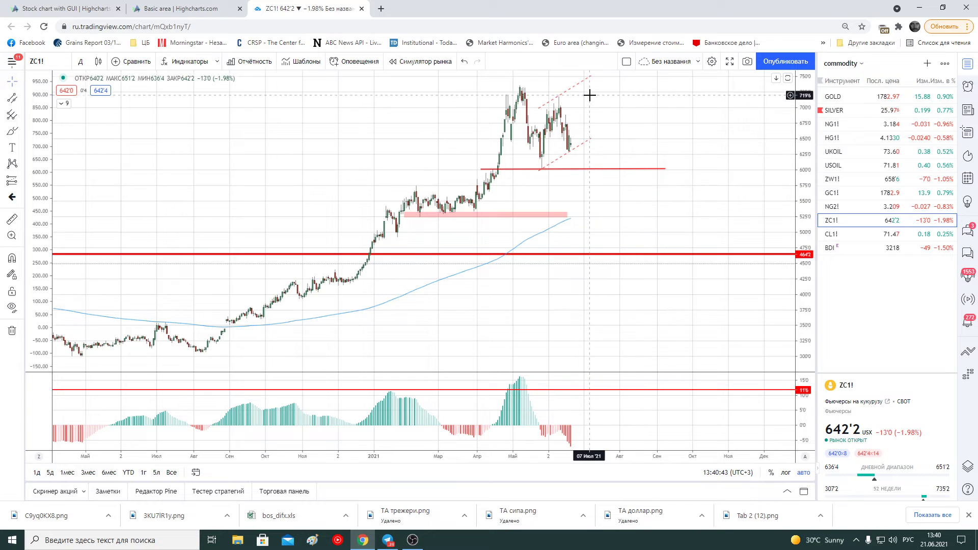
# Draw a falling parallel channel on ZC1! from the May peak
pyautogui.click(14, 101)
pyautogui.click(520, 87)
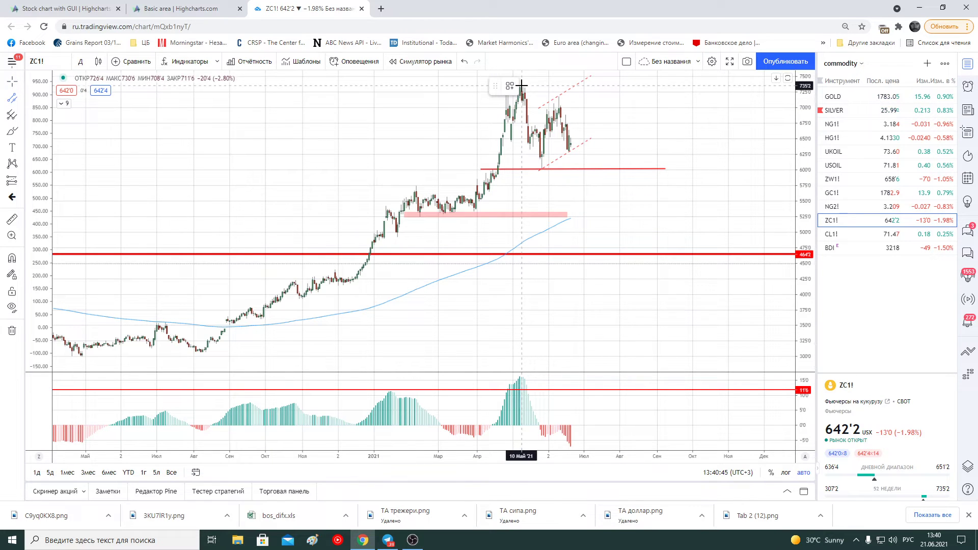
pyautogui.click(628, 119)
pyautogui.click(629, 195)
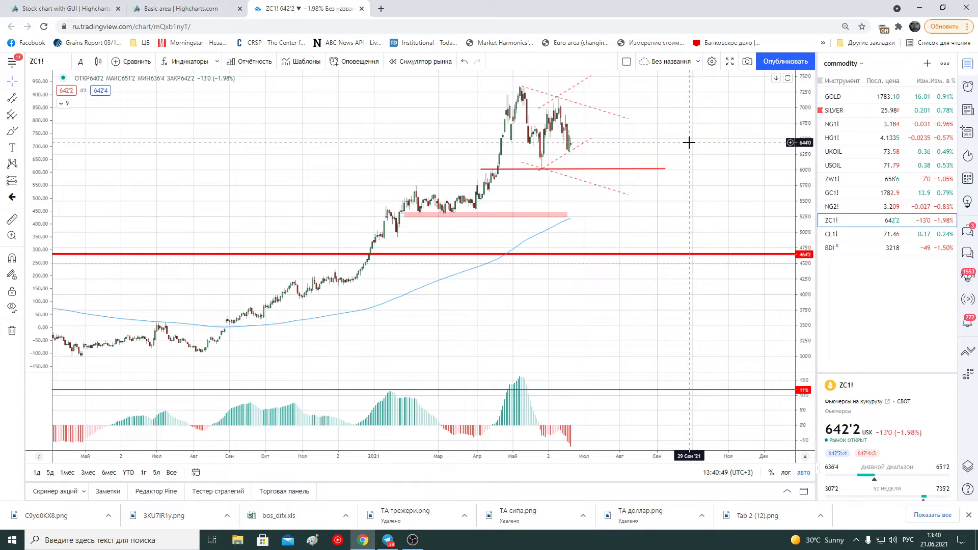
pyautogui.scroll(-2, 634, 257)
pyautogui.scroll(-2, 622, 255)
pyautogui.scroll(-2, 622, 255)
# Set the chart to 4 часа bars and move on to ZW1!
pyautogui.click(80, 62)
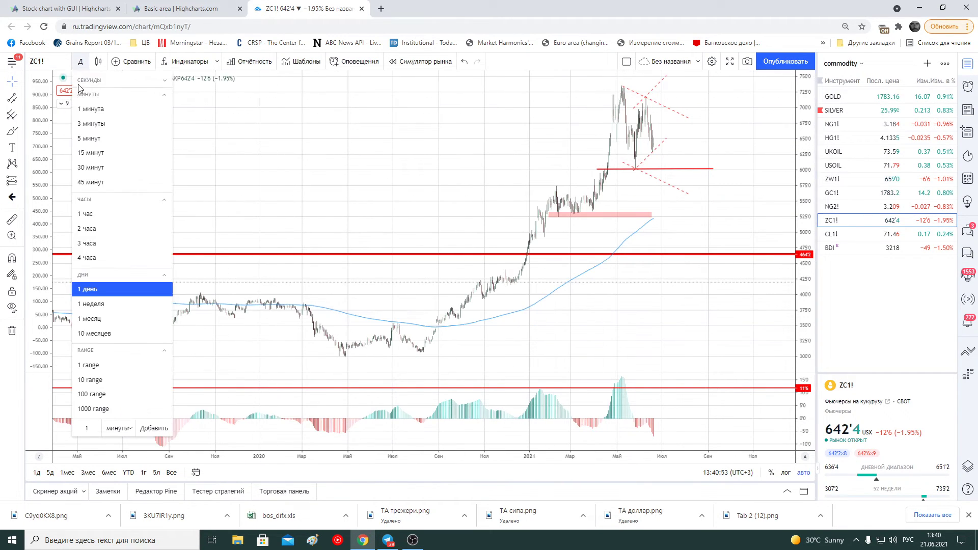
pyautogui.click(87, 257)
pyautogui.scroll(2, 722, 237)
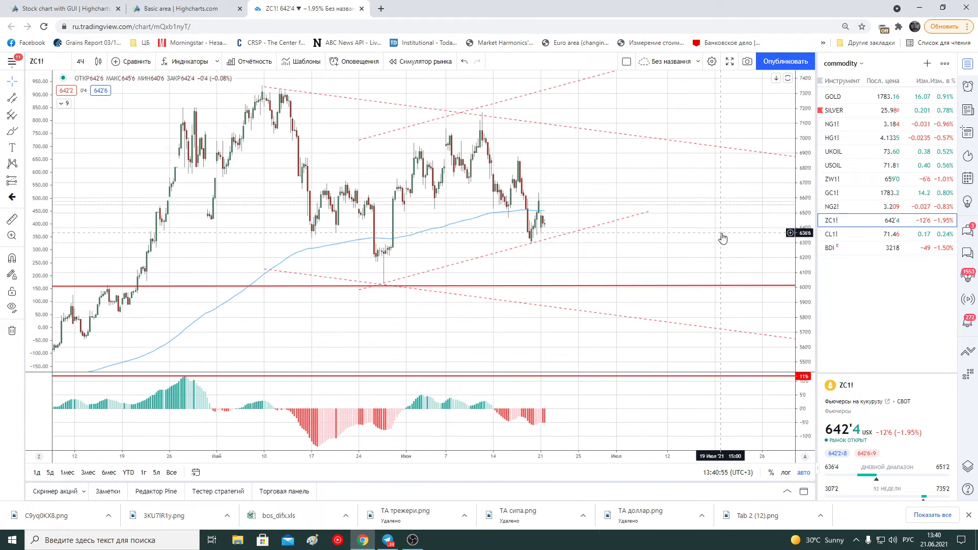
pyautogui.scroll(1, 722, 238)
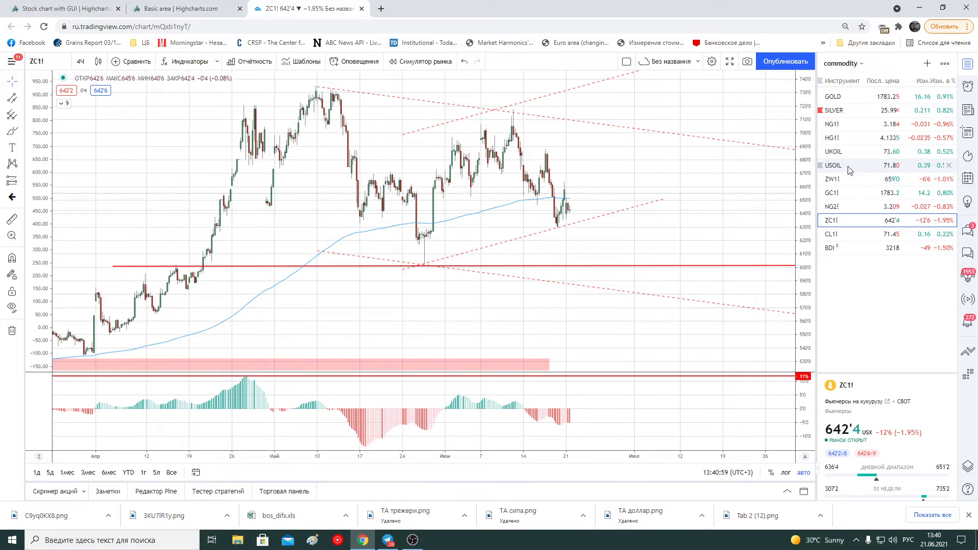
pyautogui.press('Up')
pyautogui.press('Up')
pyautogui.press('Up')
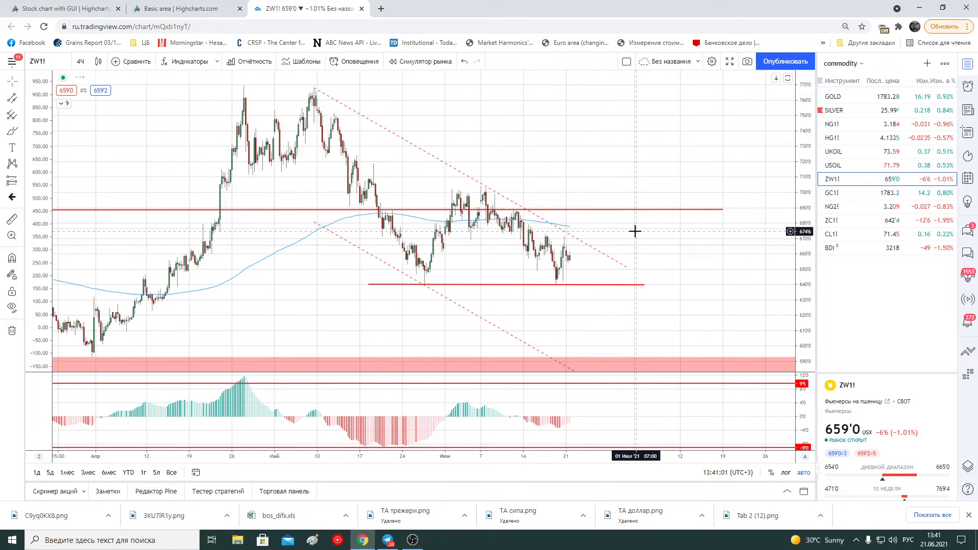
# Zoom out on ZW1! and check its dashed descending channel
pyautogui.scroll(-1, 666, 287)
pyautogui.scroll(-2, 668, 291)
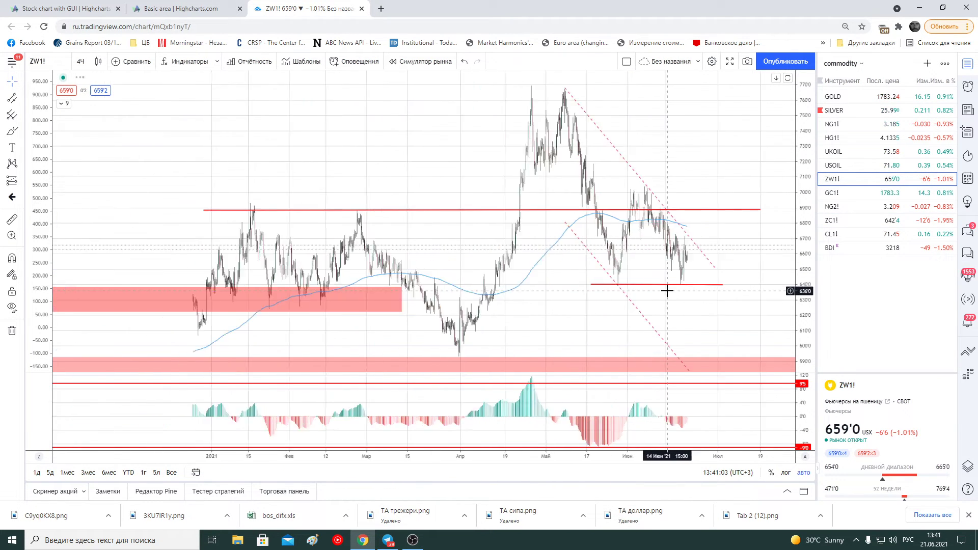
pyautogui.scroll(-2, 668, 291)
pyautogui.scroll(-2, 666, 288)
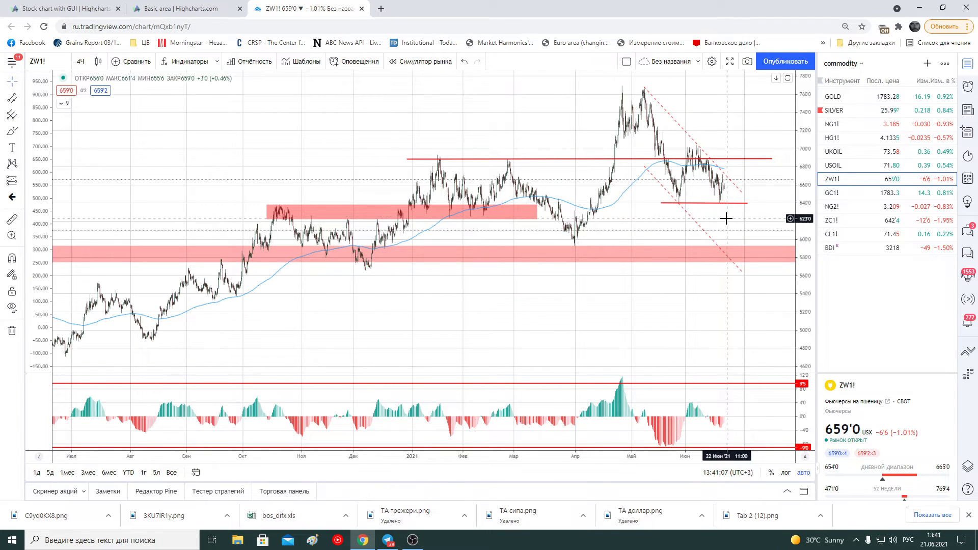
pyautogui.click(730, 262)
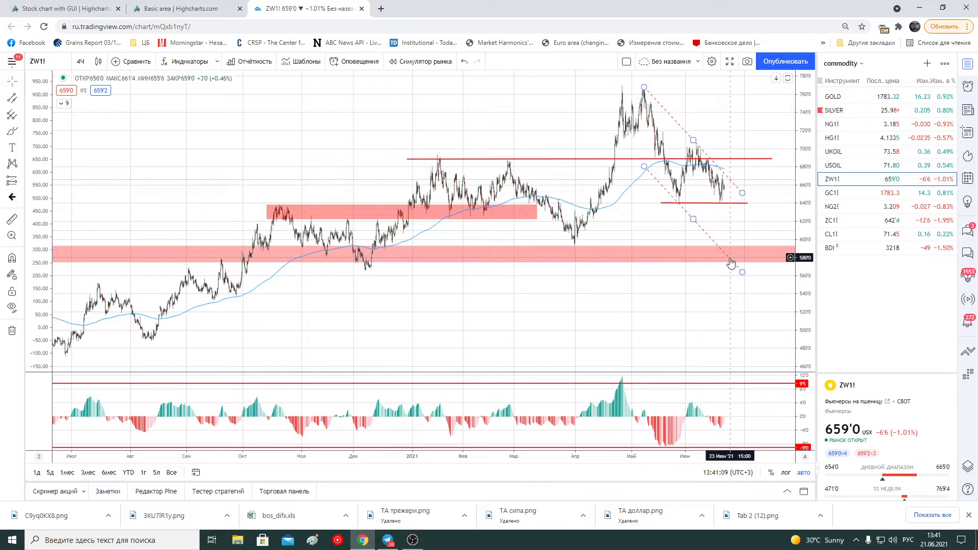
pyautogui.click(702, 320)
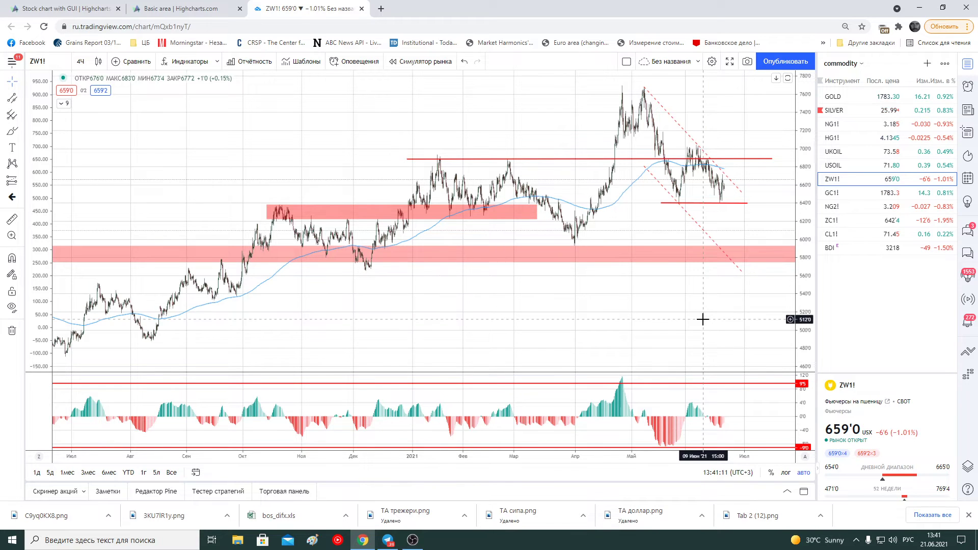
pyautogui.scroll(3, 678, 257)
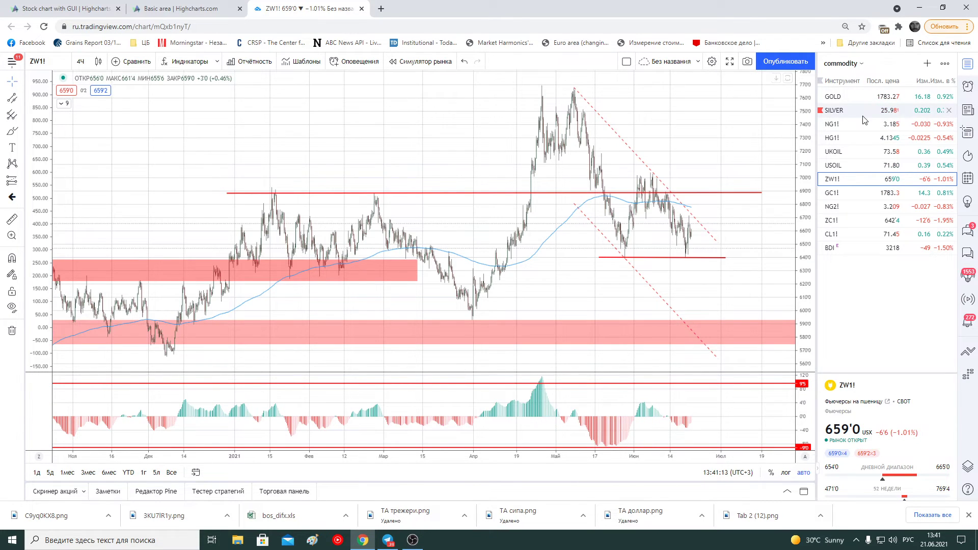
# Load the stoks watchlist and open the ES1! chart
pyautogui.click(847, 64)
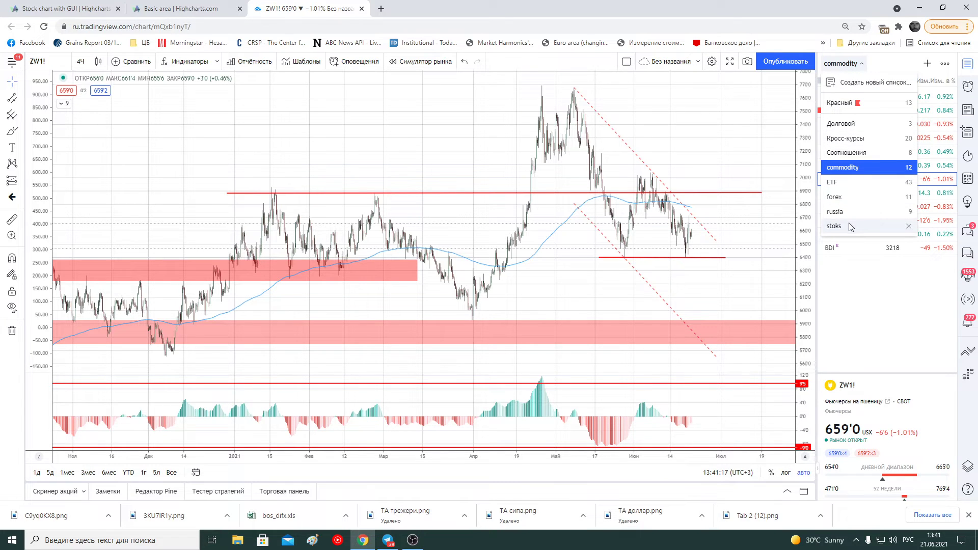
pyautogui.click(850, 226)
pyautogui.click(849, 100)
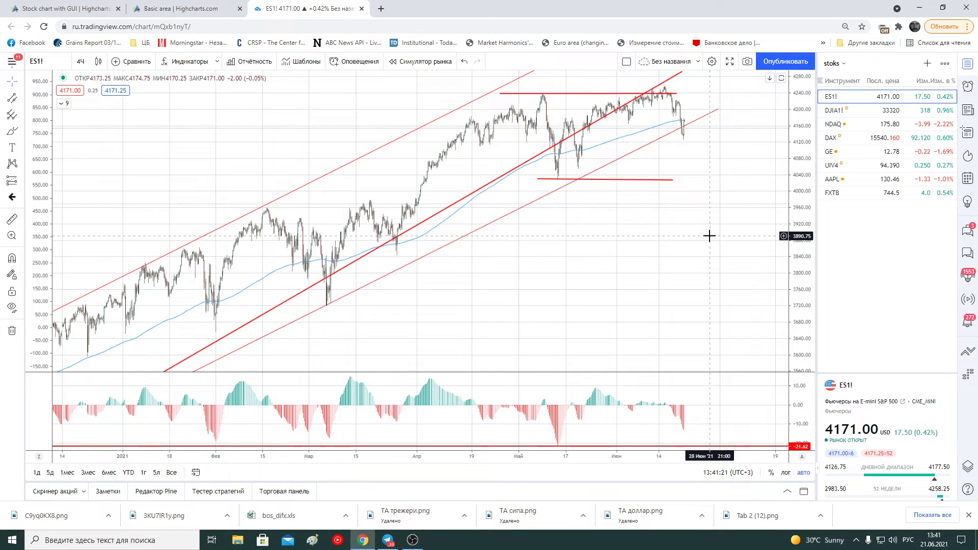
# Zoom ES1! out and back in to show price near 4171 at the channel's lower edge
pyautogui.scroll(-3, 710, 236)
pyautogui.scroll(-3, 704, 233)
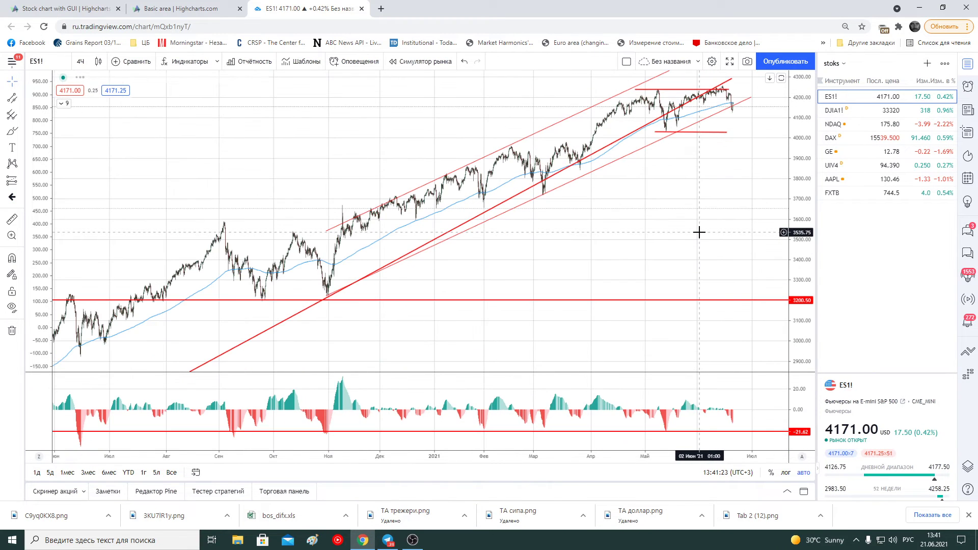
pyautogui.scroll(2, 699, 233)
pyautogui.scroll(2, 699, 232)
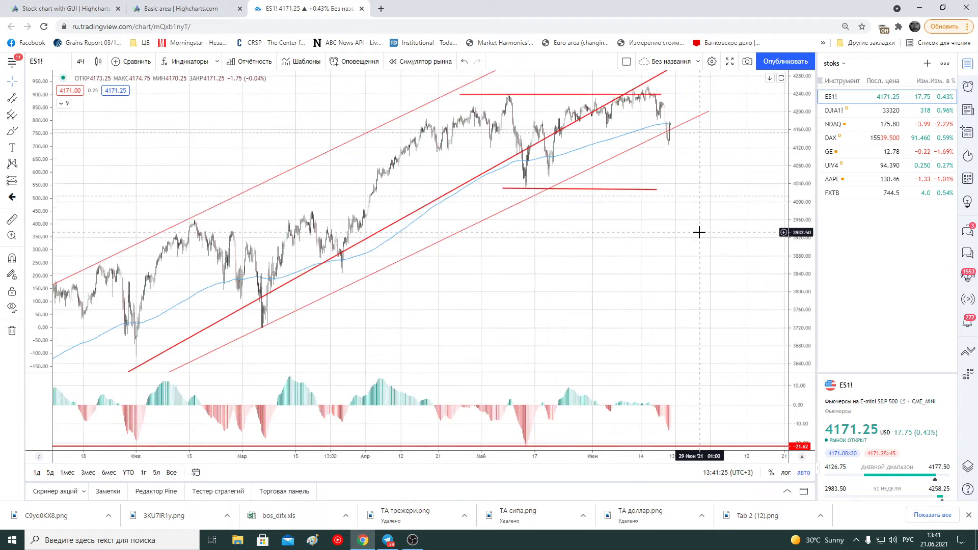
pyautogui.scroll(2, 699, 232)
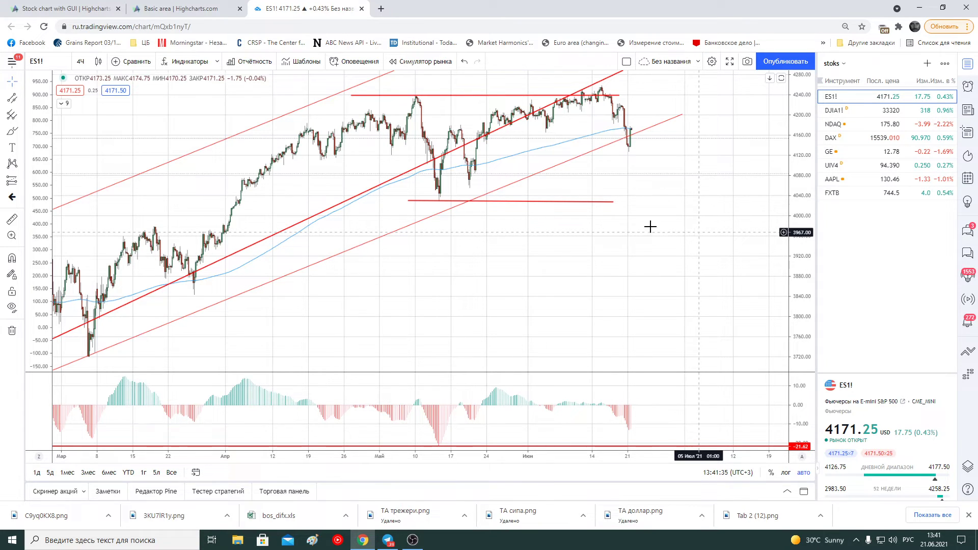
pyautogui.click(80, 62)
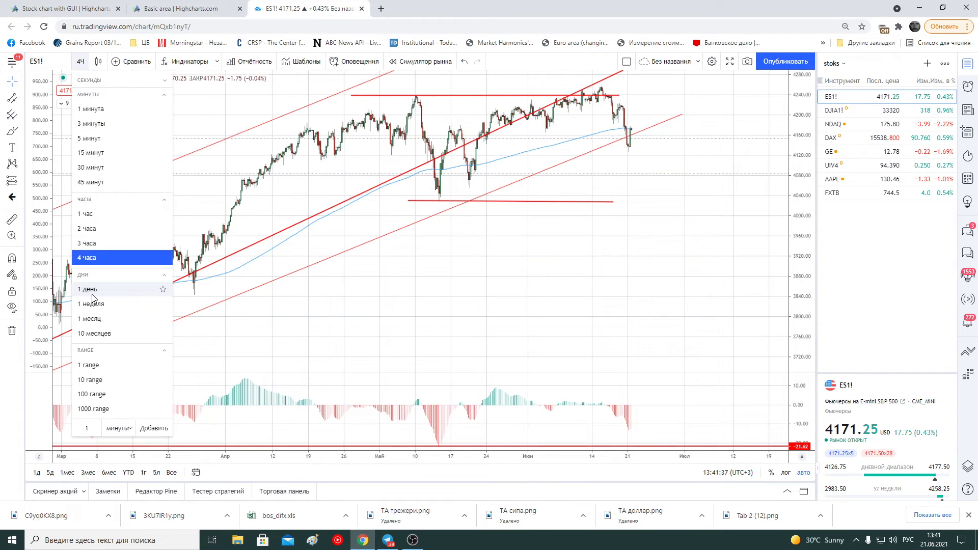
pyautogui.click(93, 298)
pyautogui.scroll(2, 574, 328)
pyautogui.scroll(-4, 575, 328)
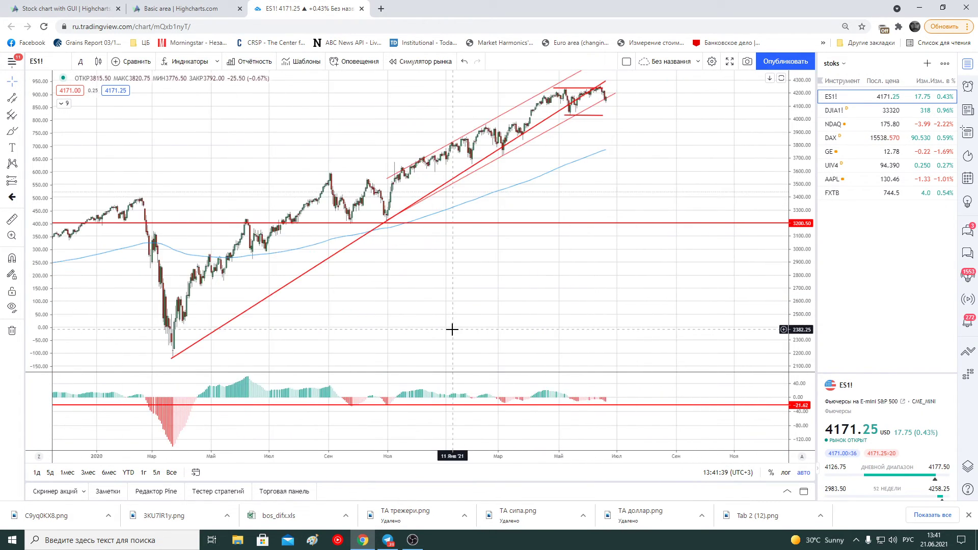
pyautogui.hscroll(-5, 399, 304)
pyautogui.hscroll(-6, 673, 251)
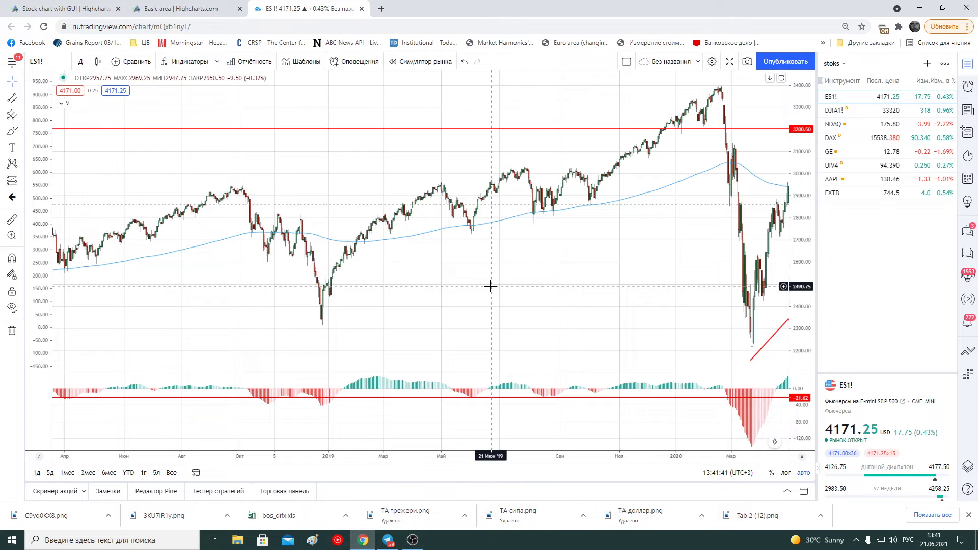
pyautogui.scroll(-5, 415, 291)
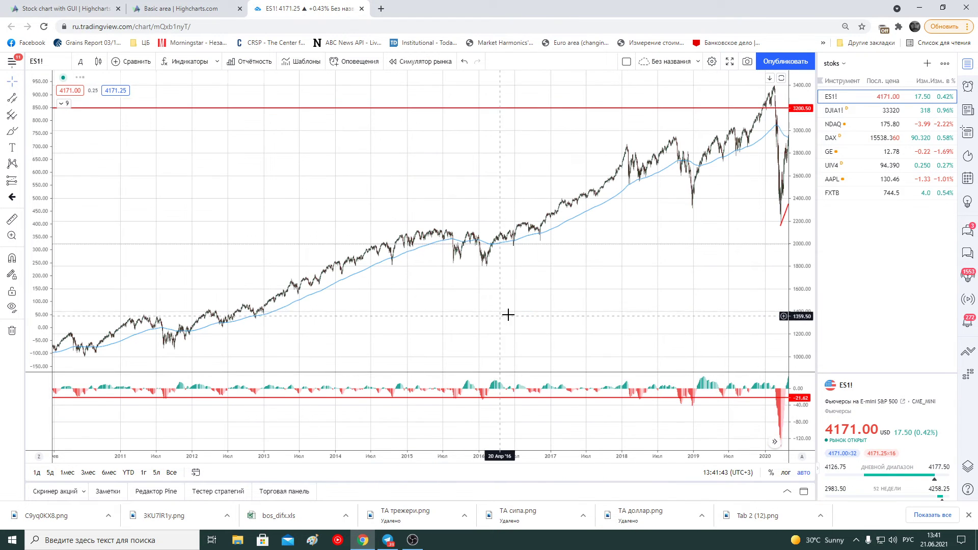
pyautogui.hscroll(-3, 535, 305)
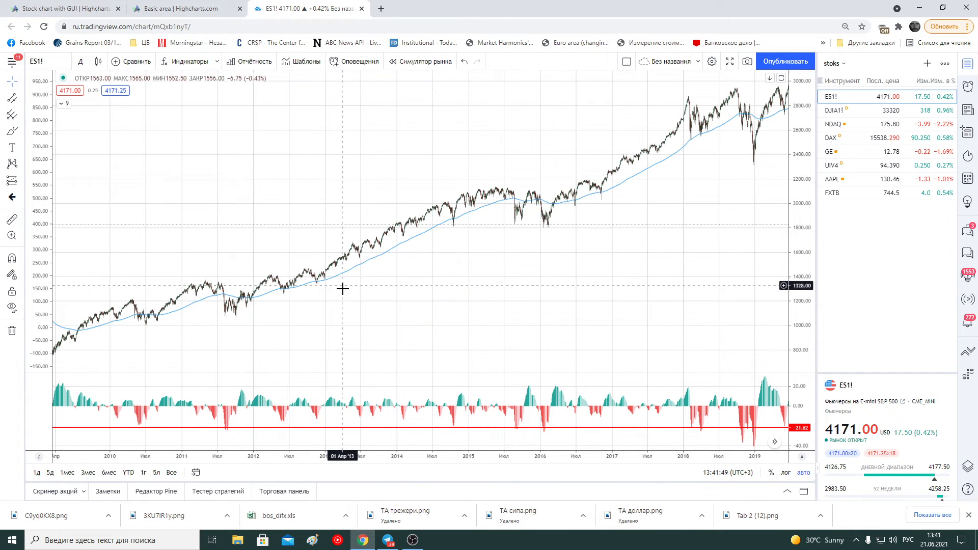
pyautogui.moveTo(661, 295); pyautogui.dragTo(352, 295)
pyautogui.scroll(3, 619, 280)
pyautogui.scroll(3, 564, 286)
pyautogui.moveTo(564, 286); pyautogui.dragTo(670, 289)
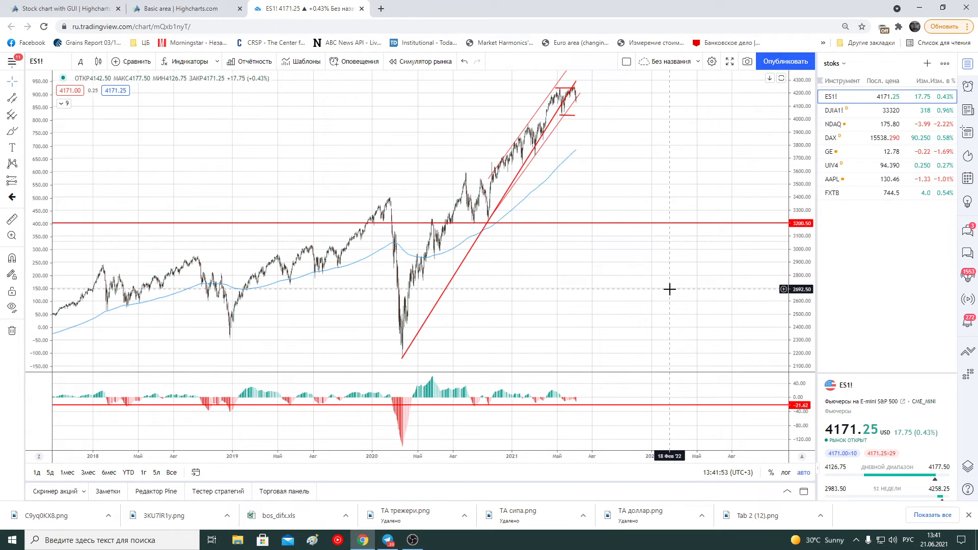
pyautogui.click(80, 61)
pyautogui.click(98, 261)
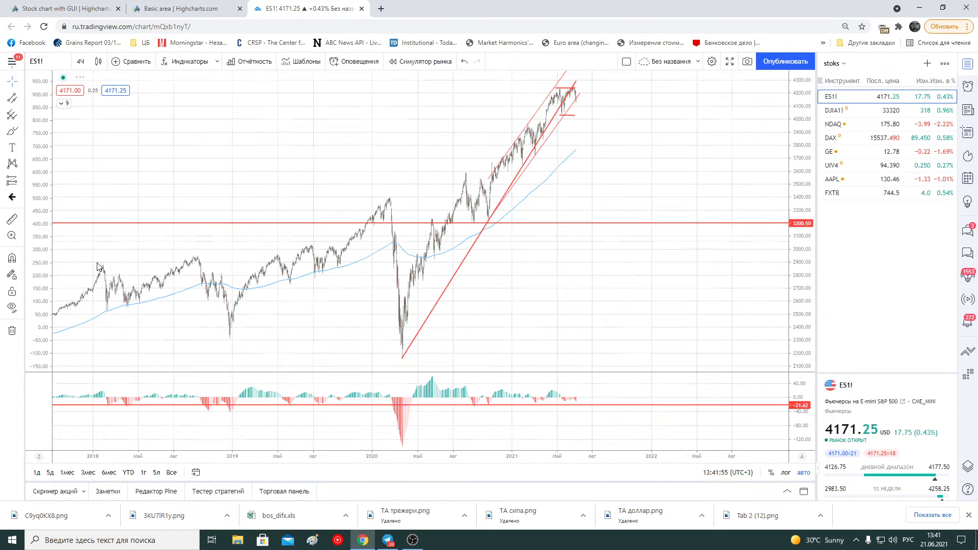
pyautogui.scroll(2, 670, 264)
pyautogui.scroll(2, 657, 267)
pyautogui.scroll(-2, 657, 267)
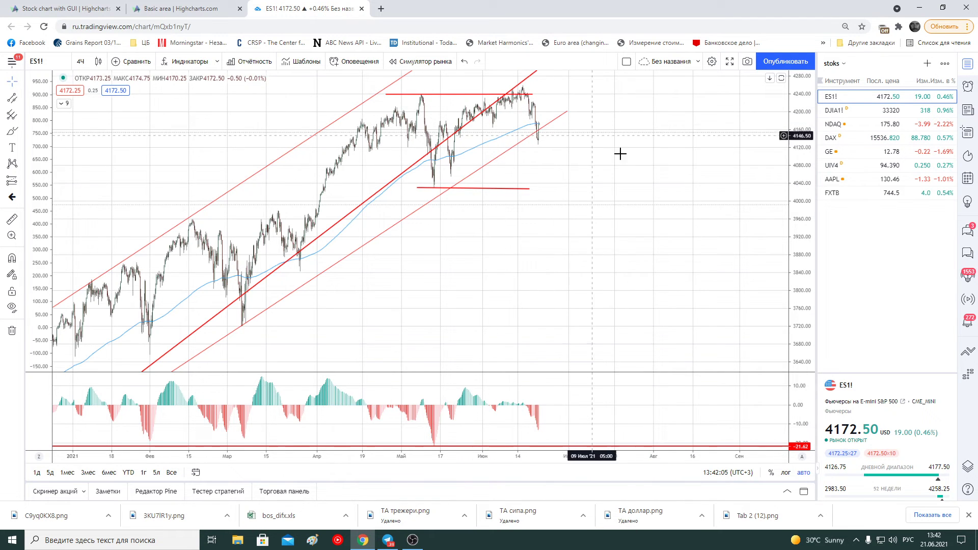
pyautogui.scroll(-2, 651, 232)
pyautogui.scroll(-2, 654, 199)
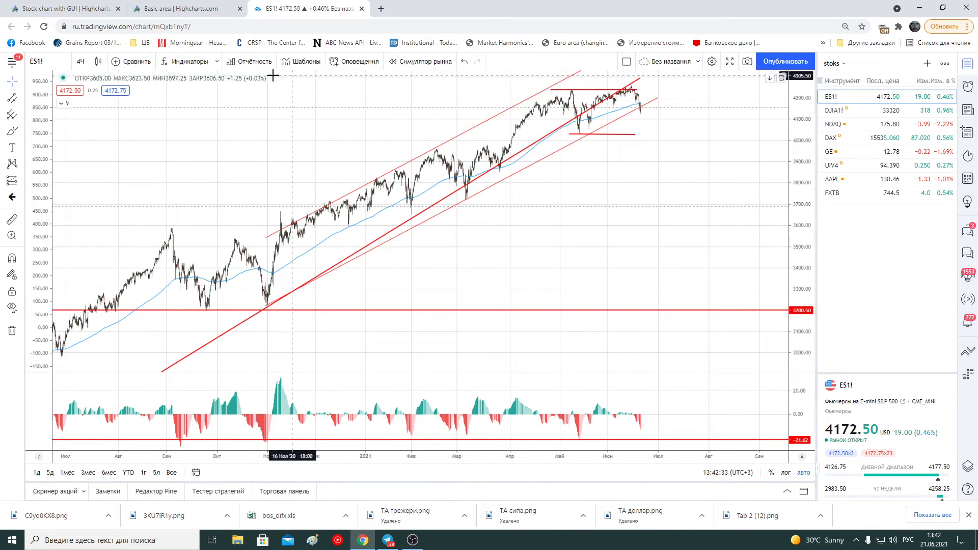
pyautogui.click(81, 62)
pyautogui.click(100, 288)
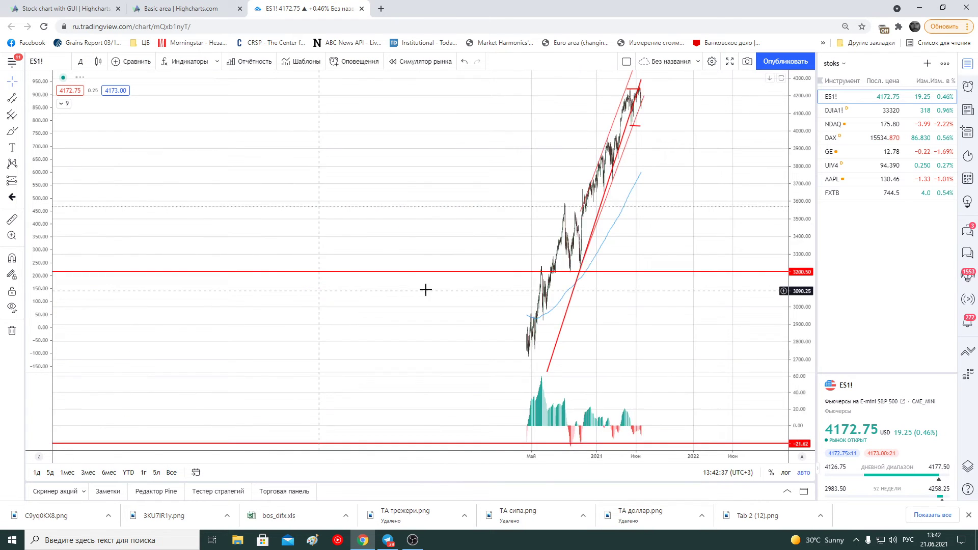
pyautogui.scroll(3, 695, 250)
pyautogui.scroll(3, 697, 262)
pyautogui.scroll(2, 515, 178)
pyautogui.scroll(2, 659, 179)
pyautogui.scroll(2, 633, 185)
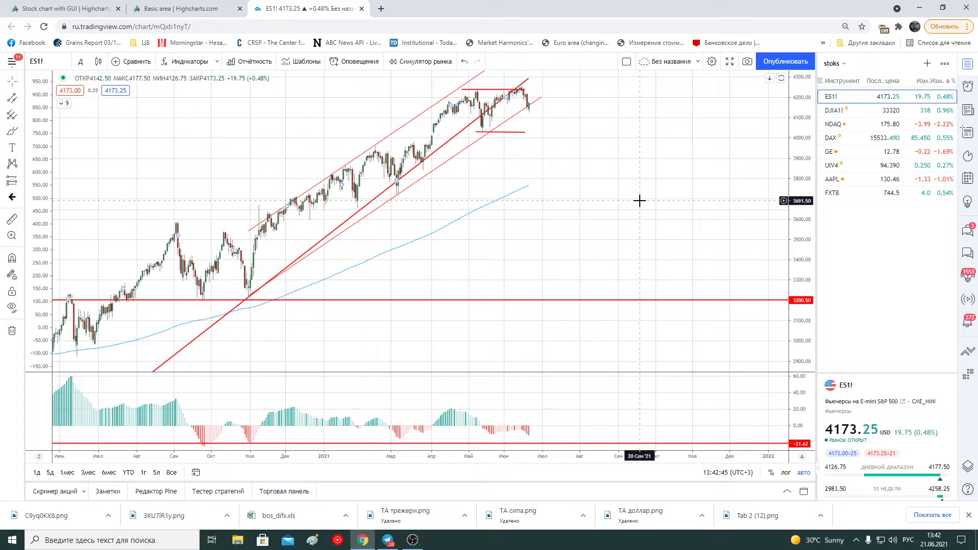
pyautogui.moveTo(639, 200); pyautogui.dragTo(690, 249)
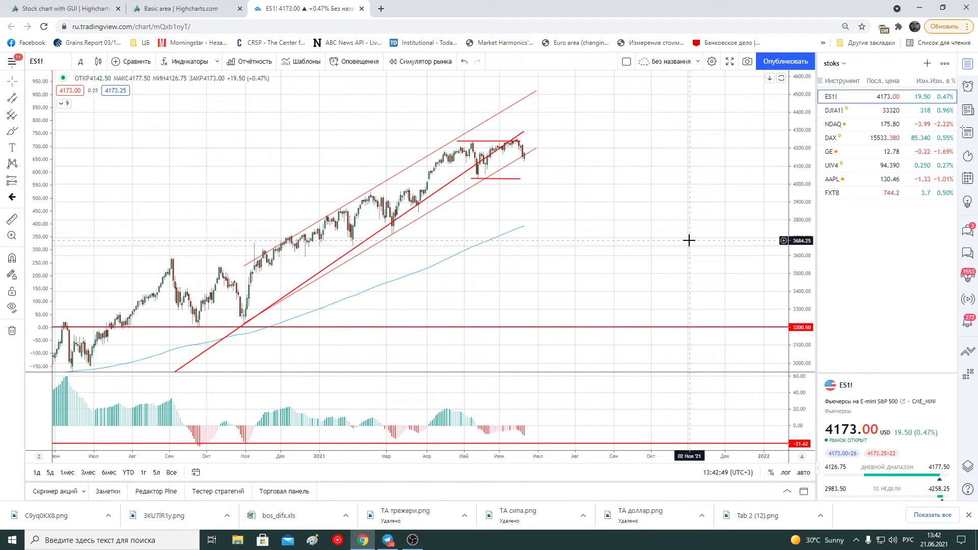
pyautogui.scroll(-3, 627, 234)
pyautogui.doubleClick(793, 253)
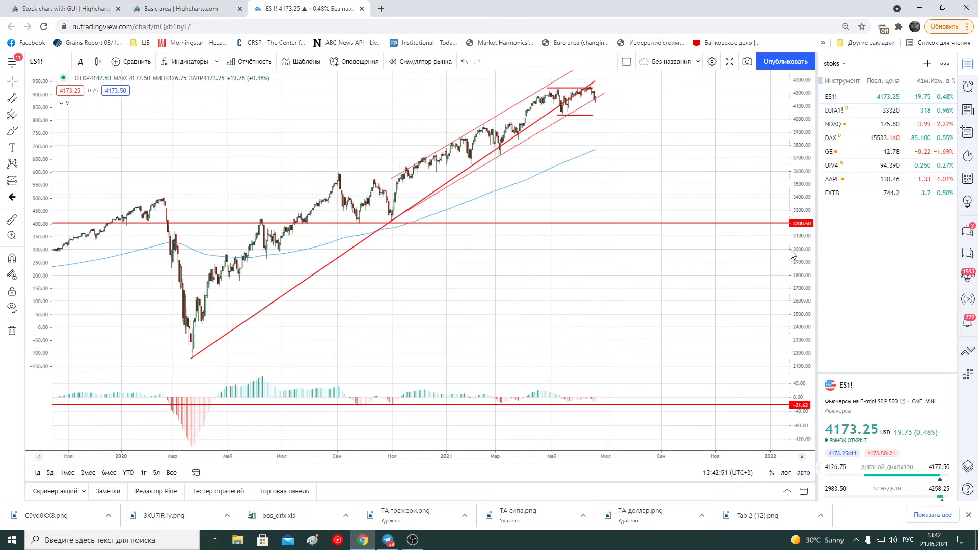
pyautogui.click(591, 86)
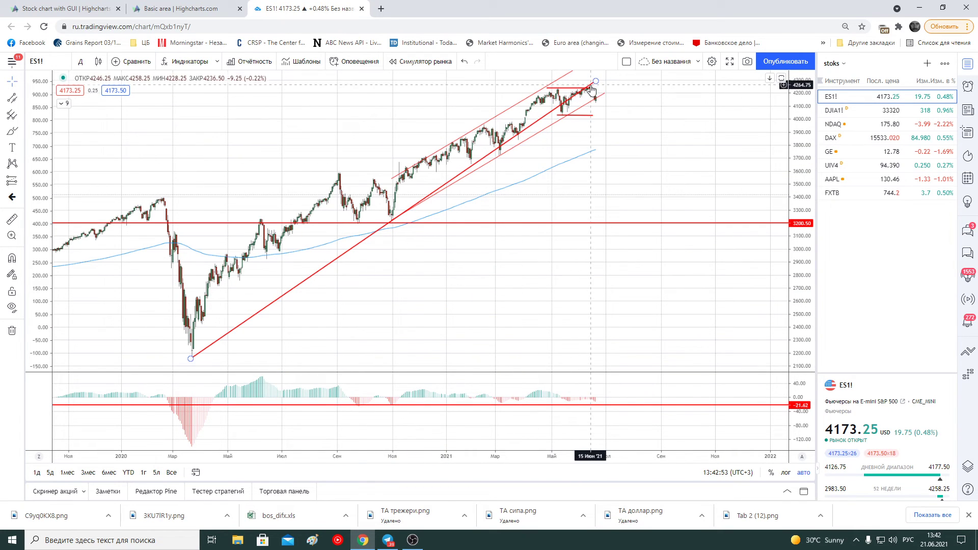
pyautogui.scroll(3, 665, 182)
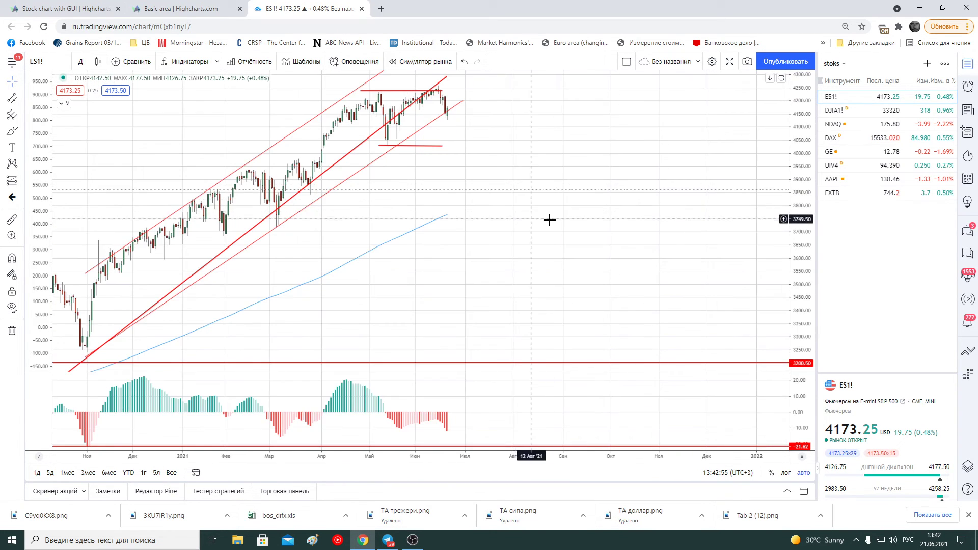
pyautogui.moveTo(549, 220); pyautogui.dragTo(681, 220)
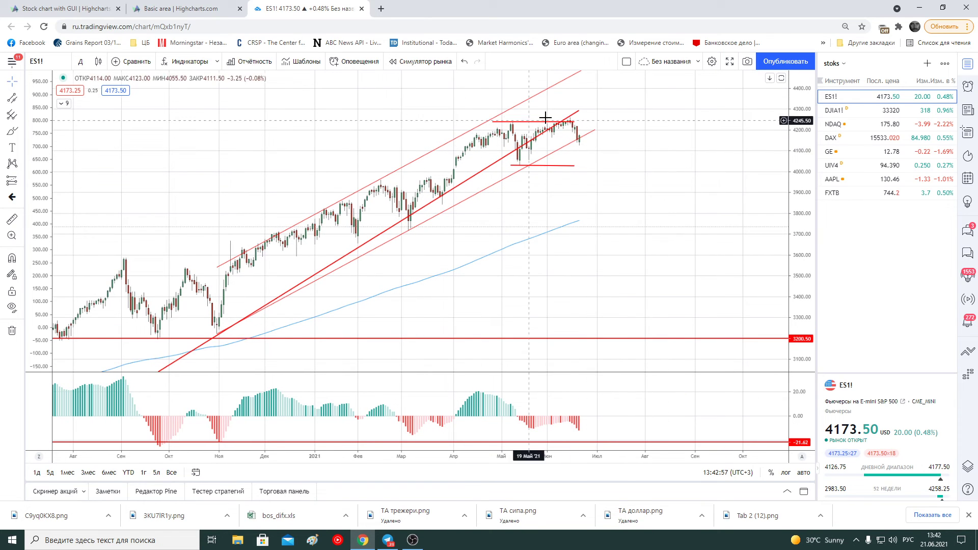
pyautogui.moveTo(776, 168); pyautogui.dragTo(668, 231)
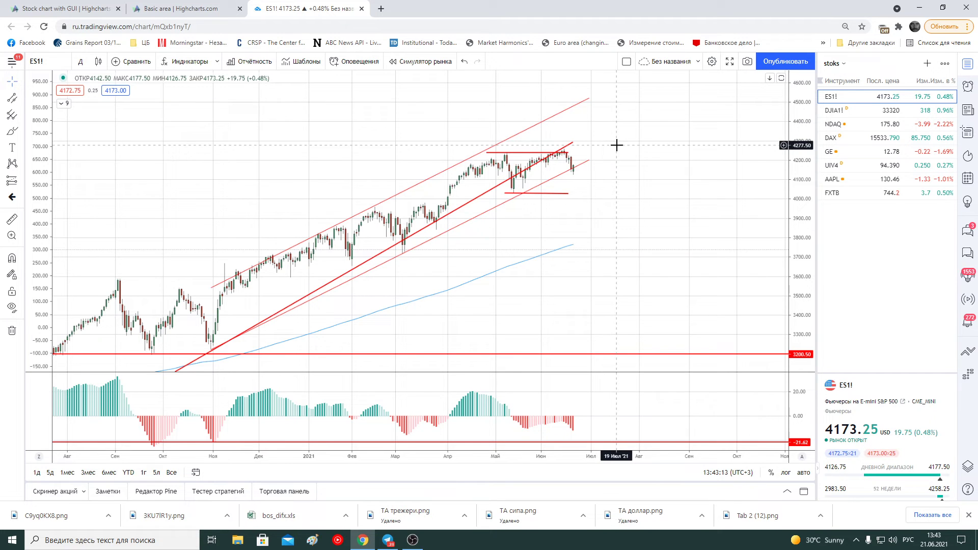
pyautogui.click(81, 61)
pyautogui.click(109, 257)
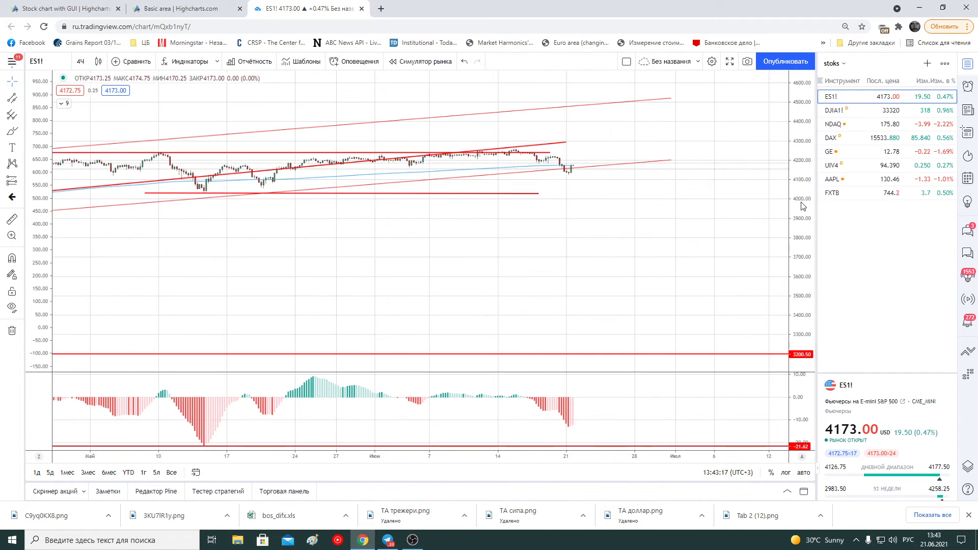
pyautogui.scroll(-2, 622, 164)
pyautogui.scroll(-2, 718, 253)
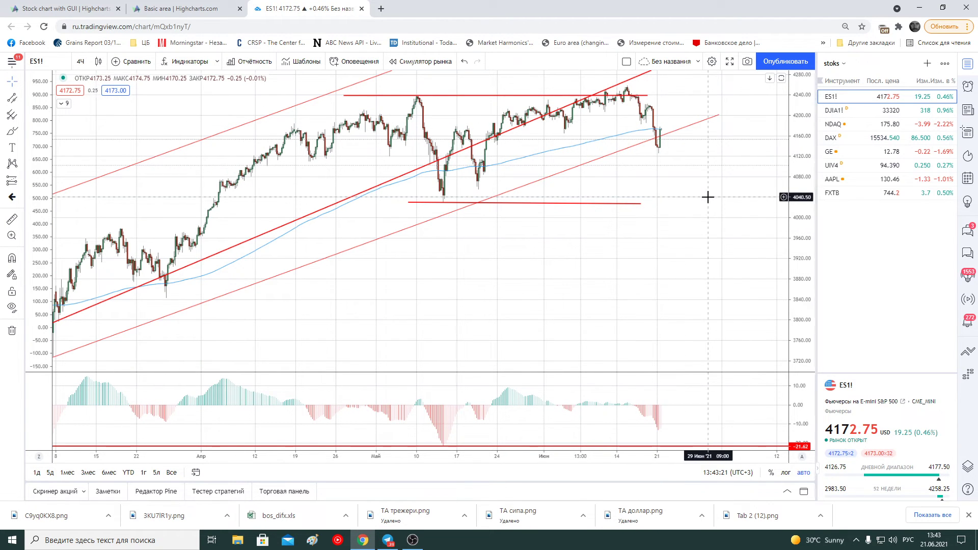
pyautogui.moveTo(670, 136); pyautogui.dragTo(572, 163)
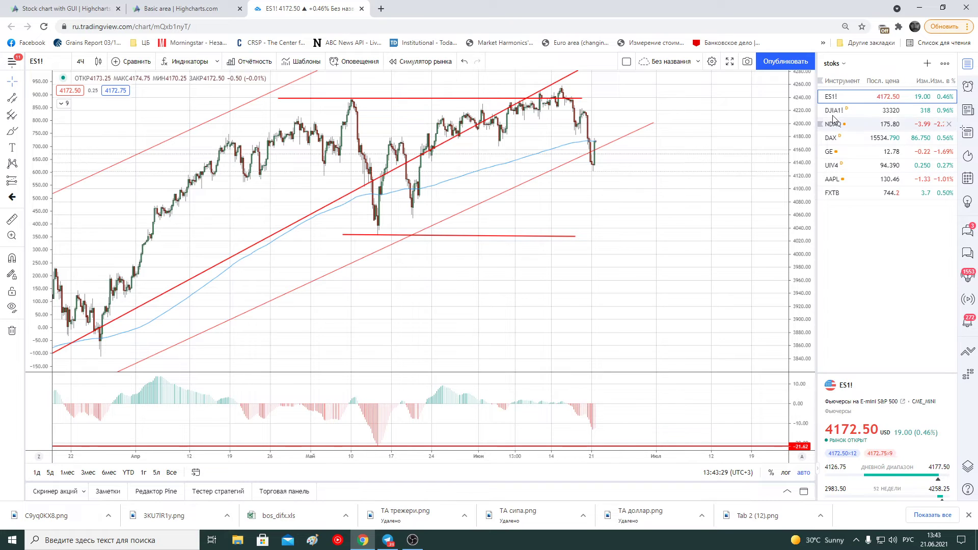
pyautogui.click(836, 63)
# Load the Долговой watchlist, open ZNM2021, then US10Y near 1.428
pyautogui.click(850, 121)
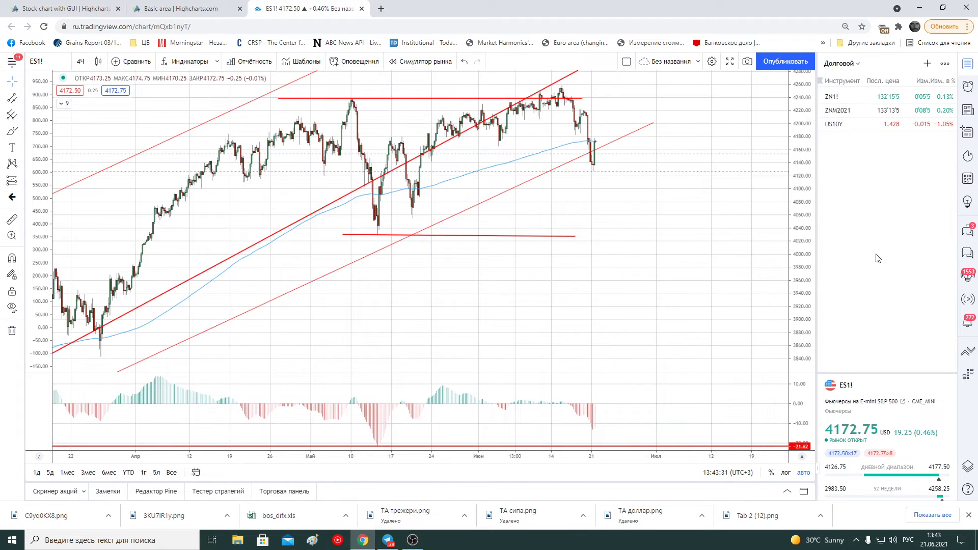
pyautogui.click(875, 110)
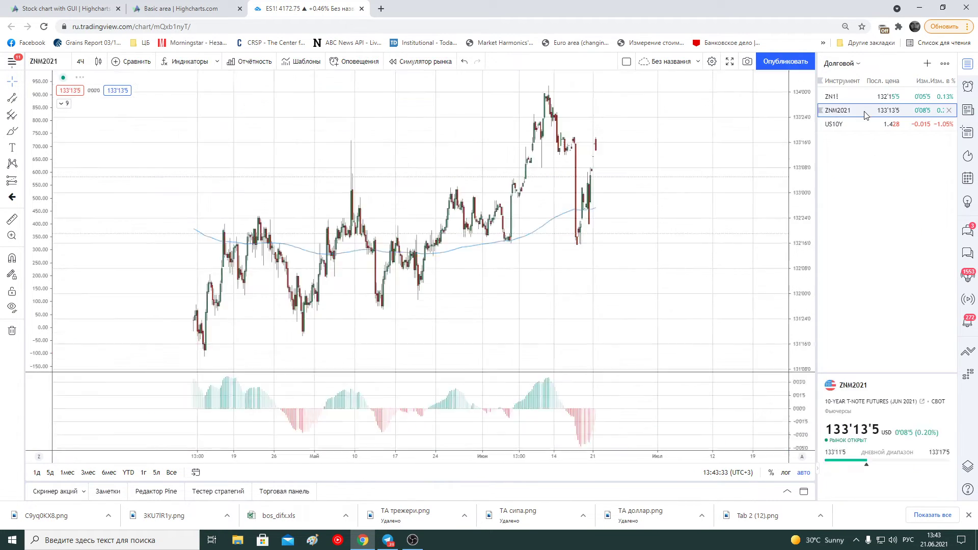
pyautogui.click(866, 124)
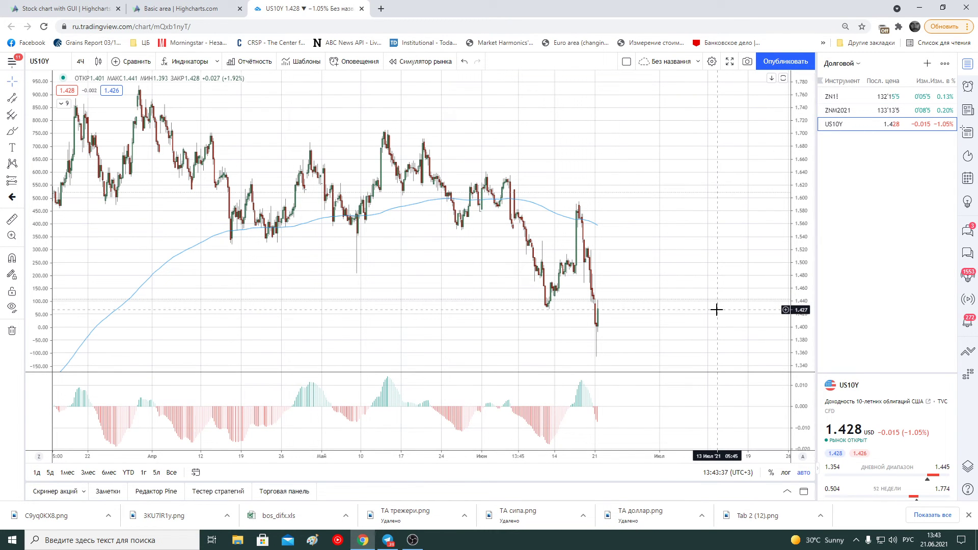
pyautogui.scroll(-5, 717, 310)
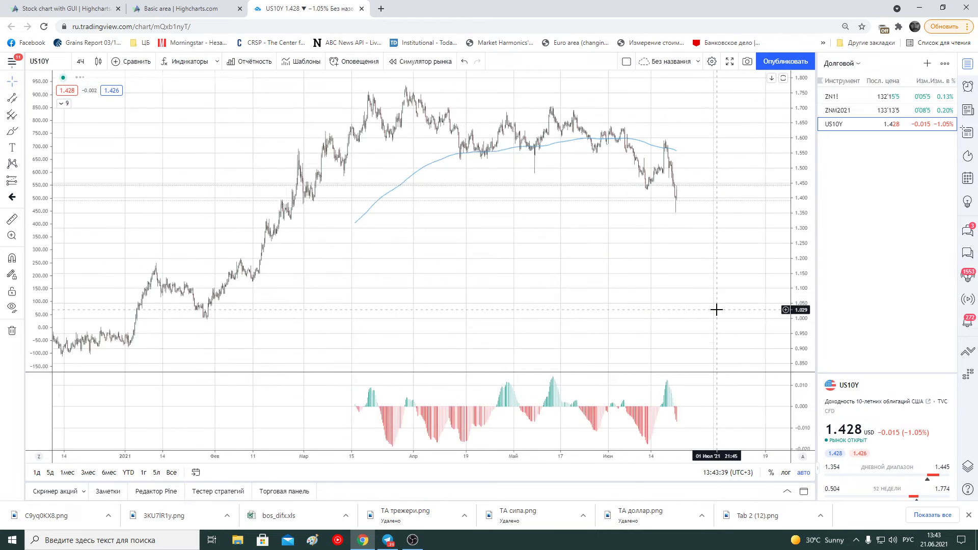
pyautogui.scroll(3, 717, 310)
pyautogui.scroll(1, 717, 310)
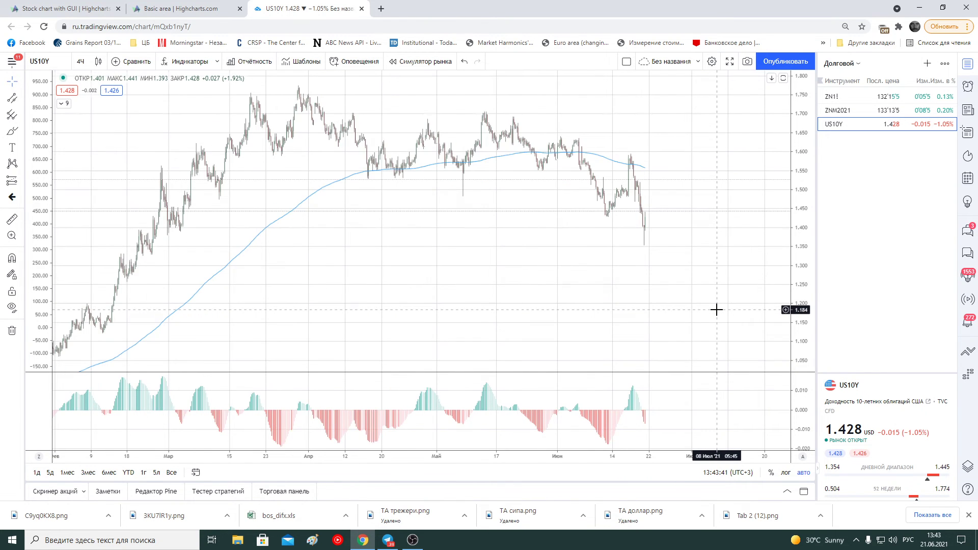
pyautogui.scroll(1, 717, 310)
pyautogui.click(13, 98)
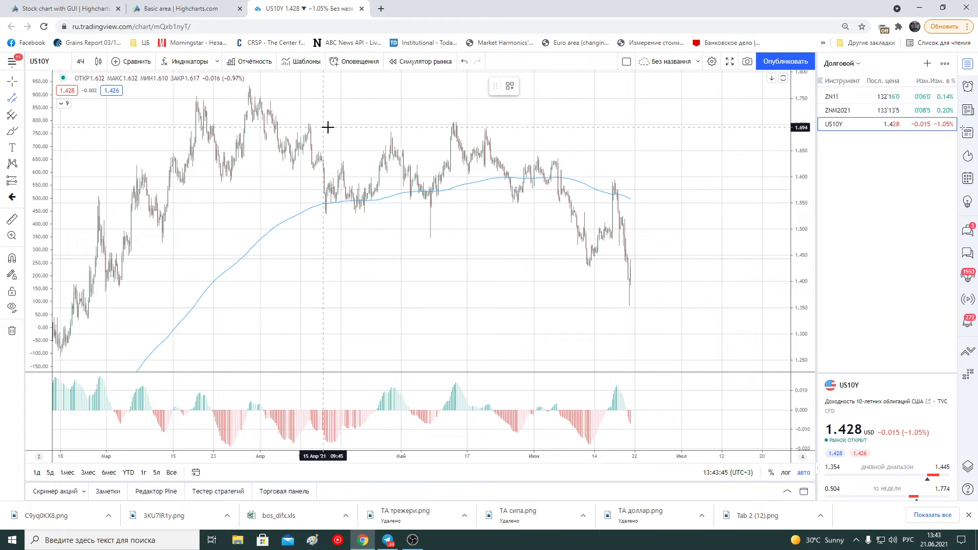
# Draw a dashed falling channel on US10Y from the mid-May high, lower line through the June lows
pyautogui.click(452, 121)
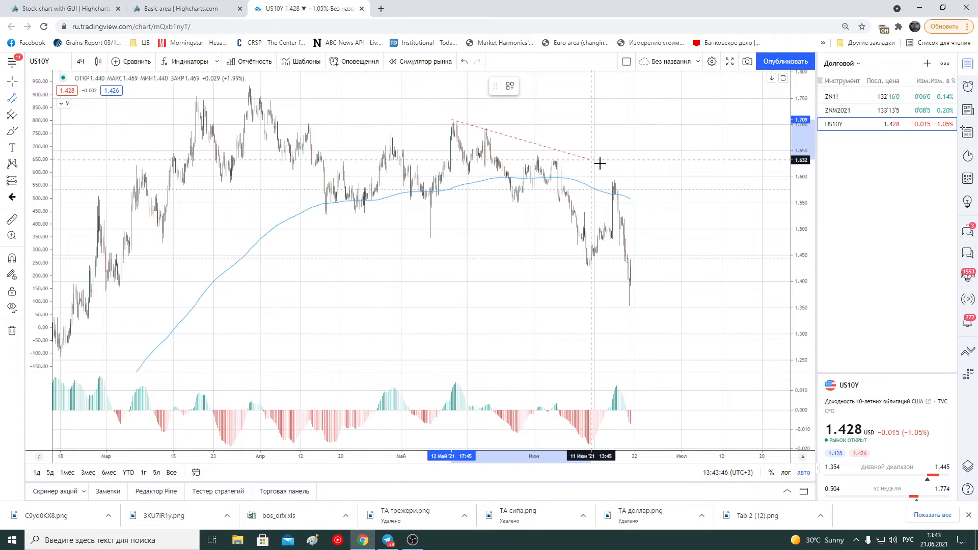
pyautogui.click(739, 227)
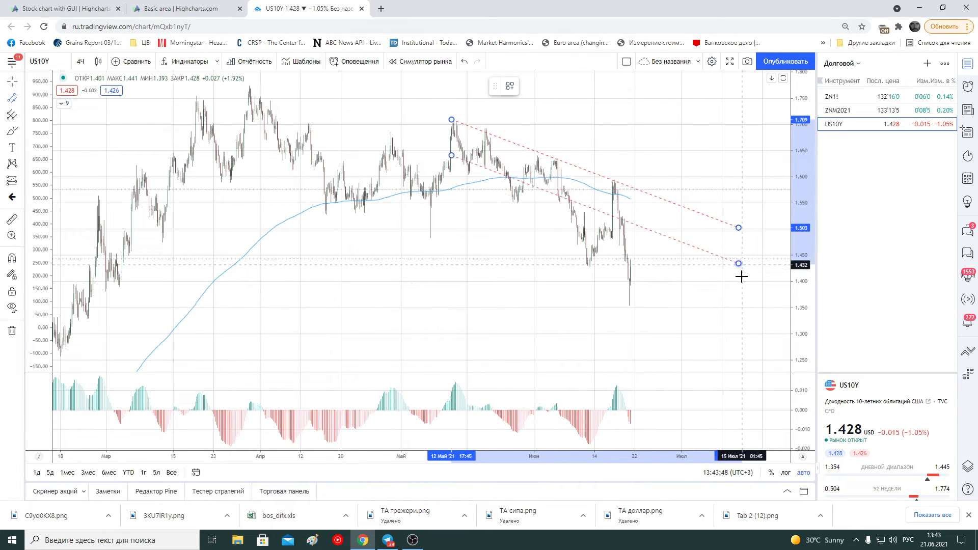
pyautogui.click(727, 319)
pyautogui.click(702, 349)
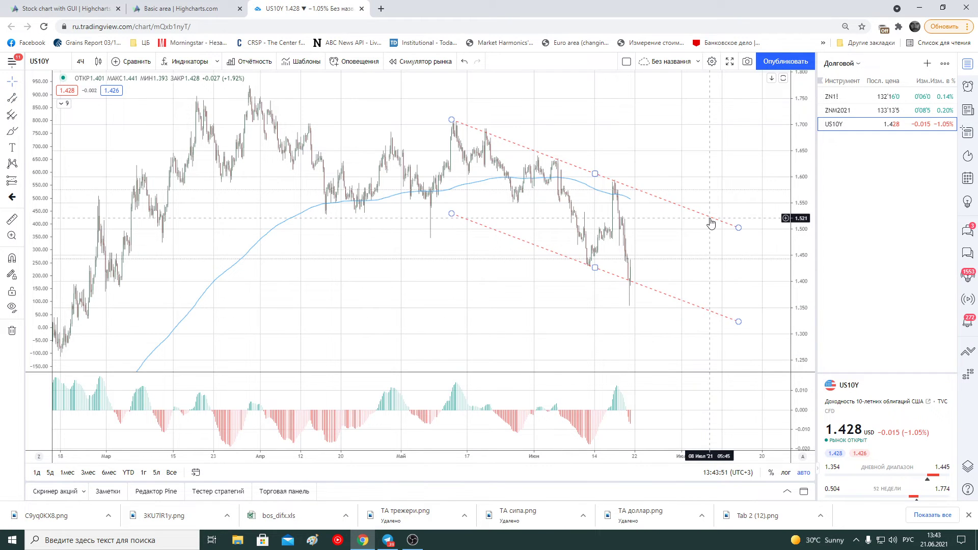
pyautogui.scroll(-3, 691, 291)
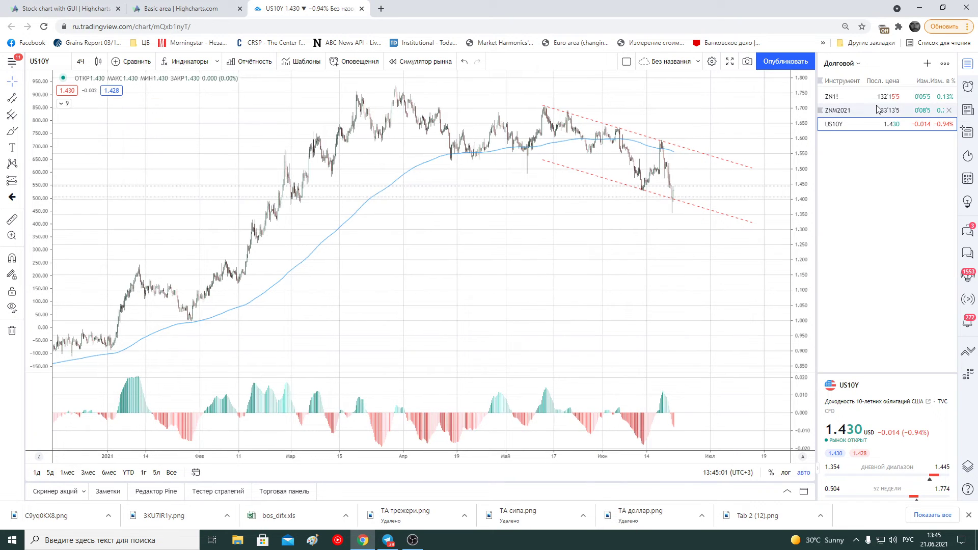
# Inspect the rising channel on the ZNM2021 chart, then load the ZN1! futures chart
pyautogui.click(838, 110)
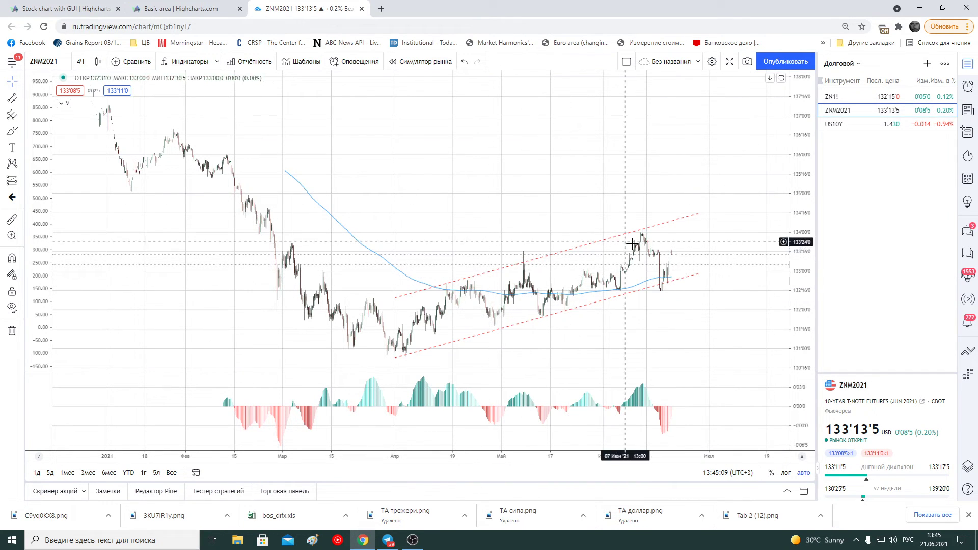
pyautogui.click(664, 288)
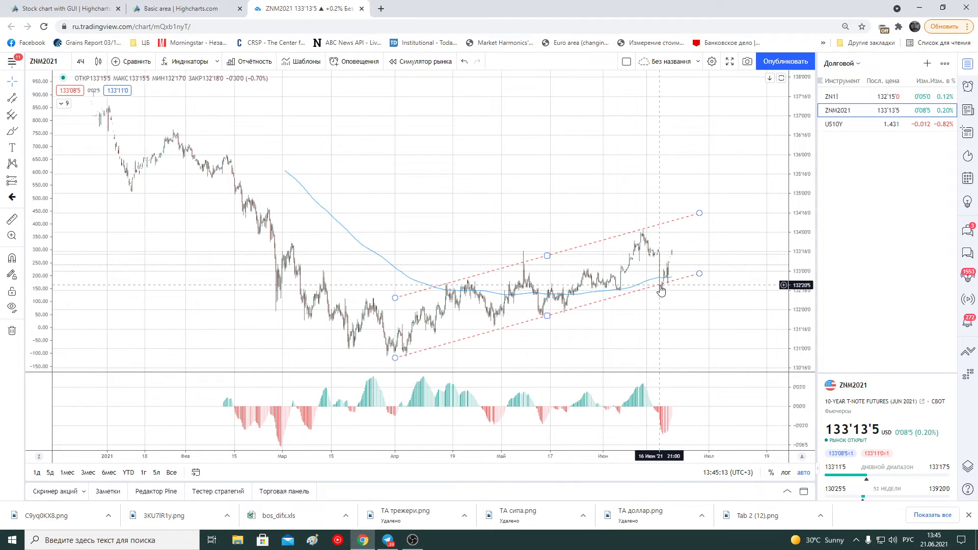
pyautogui.click(667, 291)
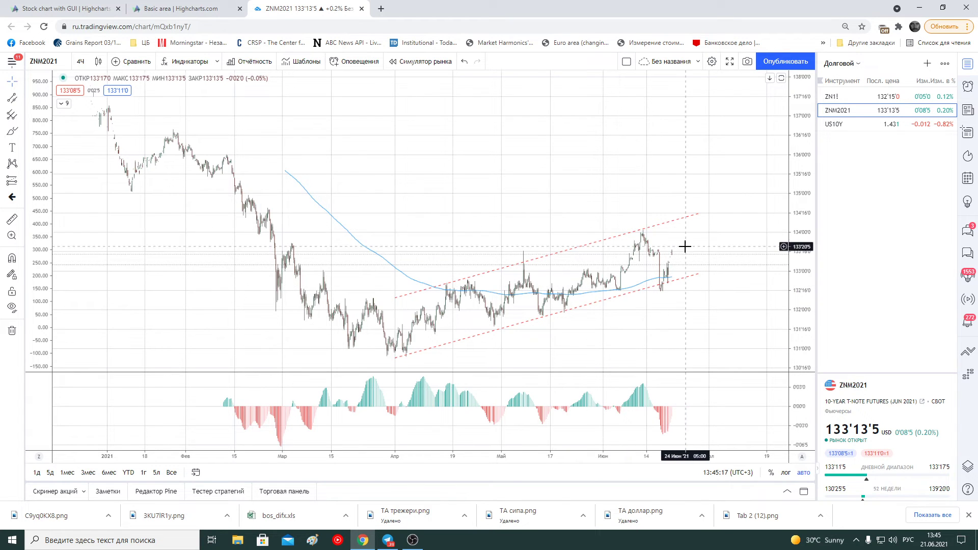
pyautogui.click(689, 220)
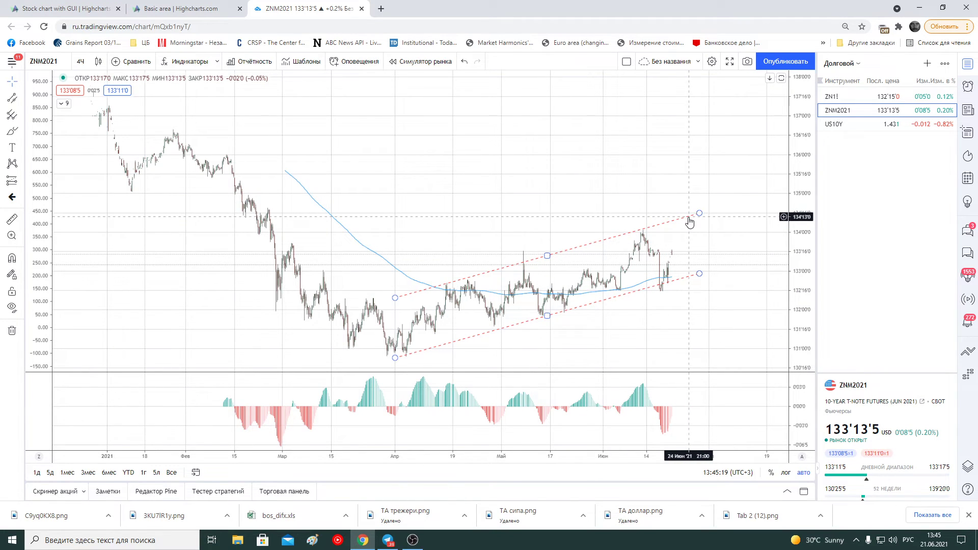
pyautogui.scroll(-3, 613, 217)
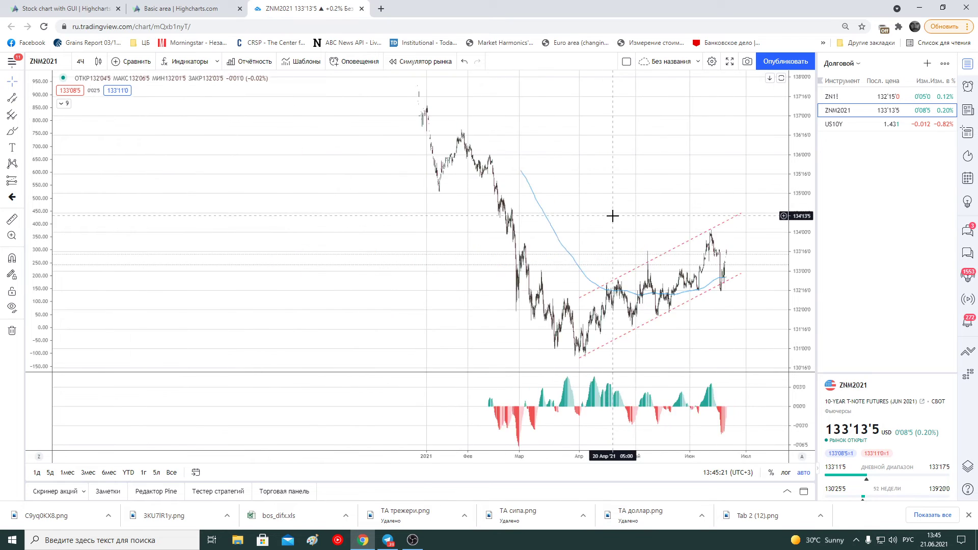
pyautogui.click(833, 96)
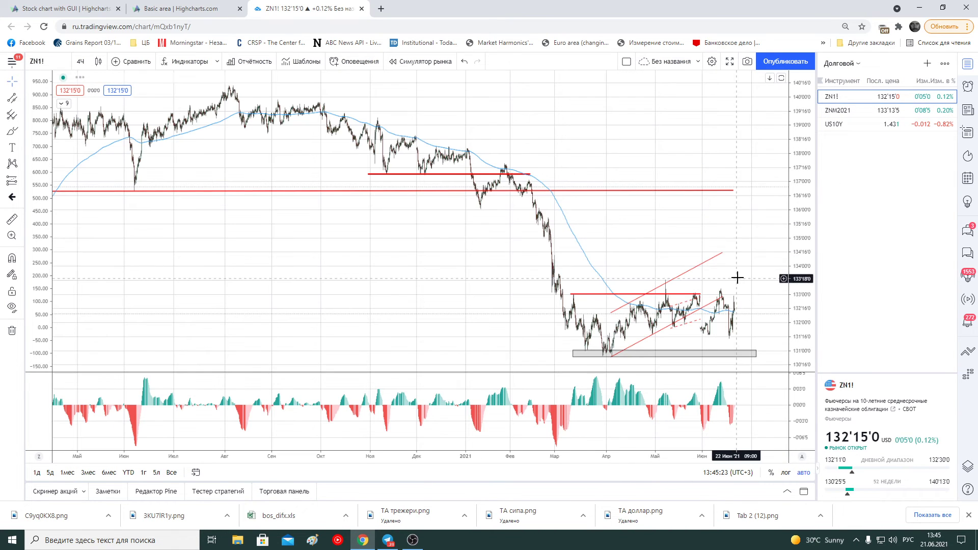
# Switch to the ETF watchlist and open TBT, checking its descending channel
pyautogui.click(841, 63)
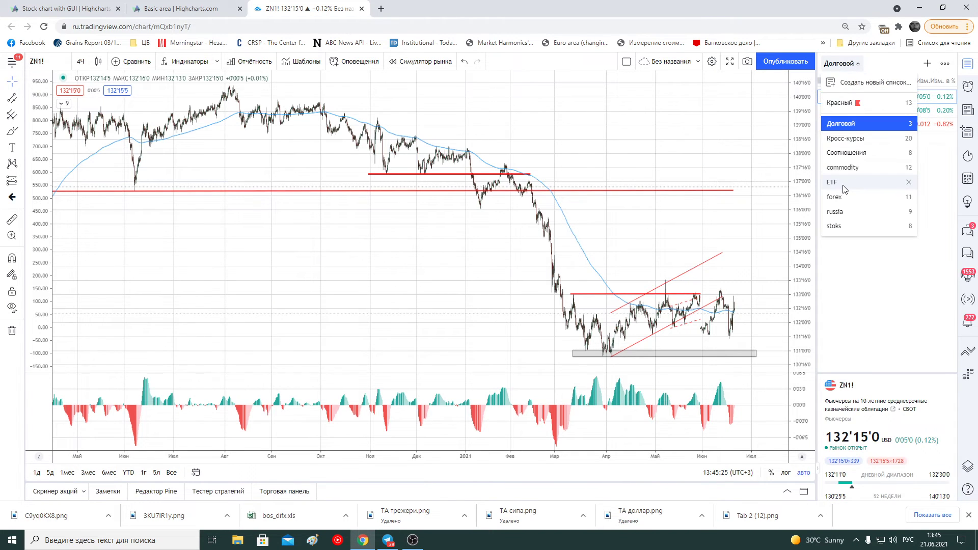
pyautogui.click(843, 185)
pyautogui.click(836, 151)
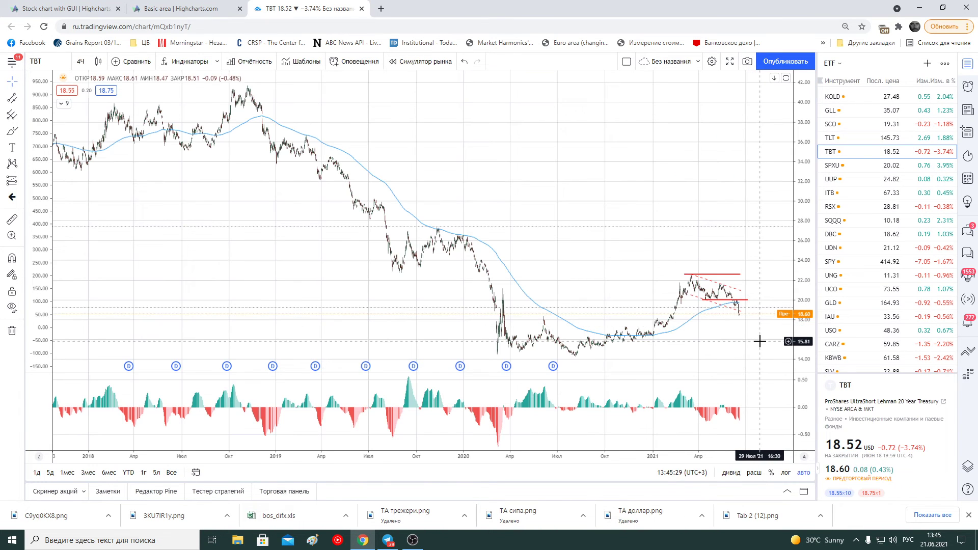
pyautogui.scroll(3, 760, 341)
pyautogui.scroll(5, 736, 338)
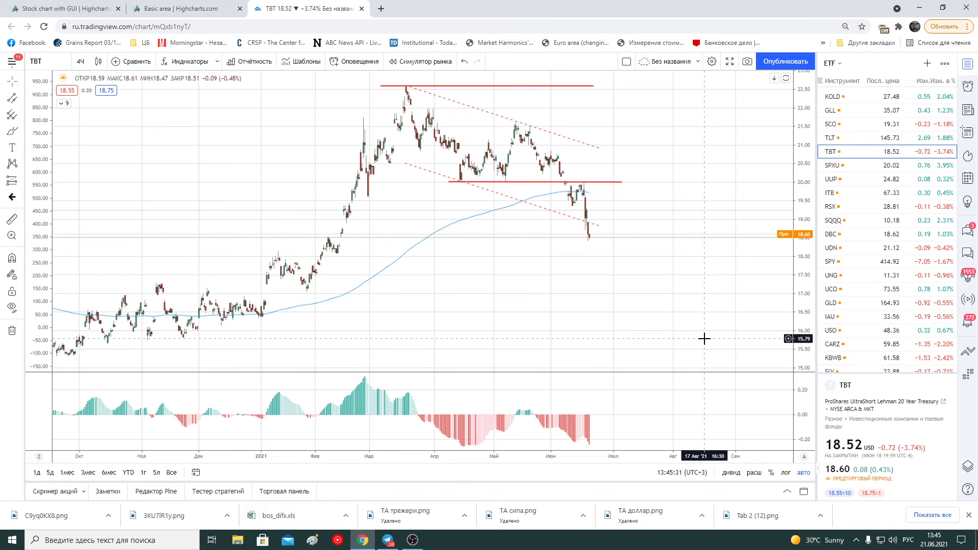
pyautogui.scroll(-2, 704, 339)
pyautogui.scroll(-4, 704, 338)
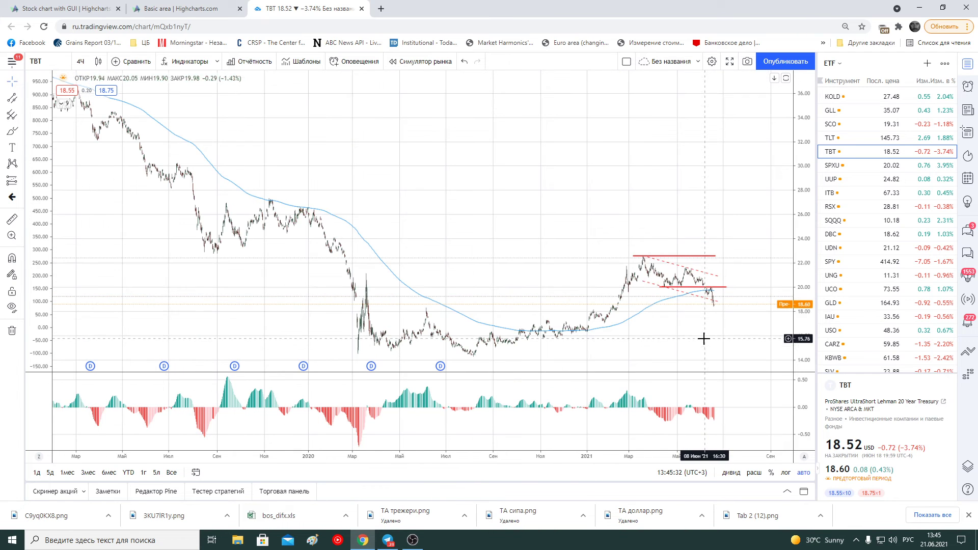
pyautogui.click(719, 303)
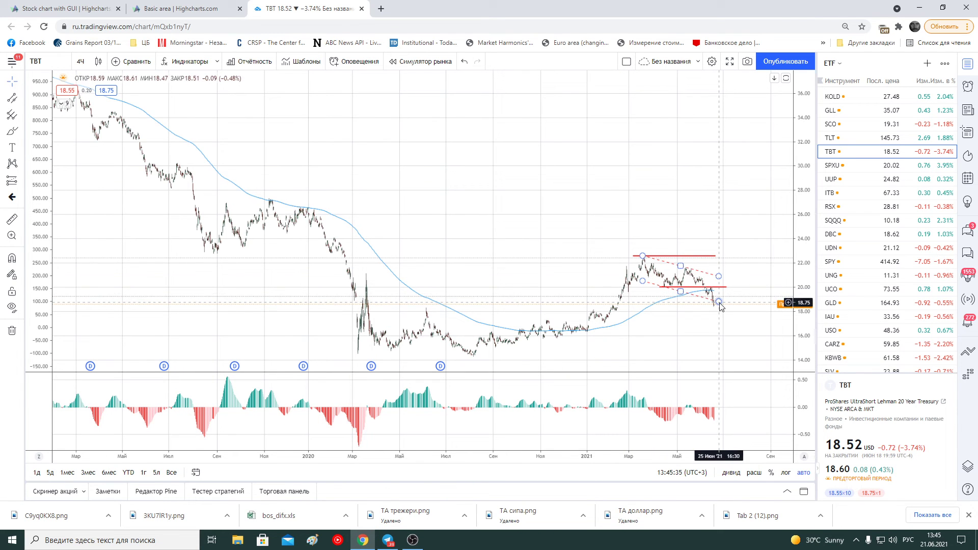
pyautogui.click(368, 131)
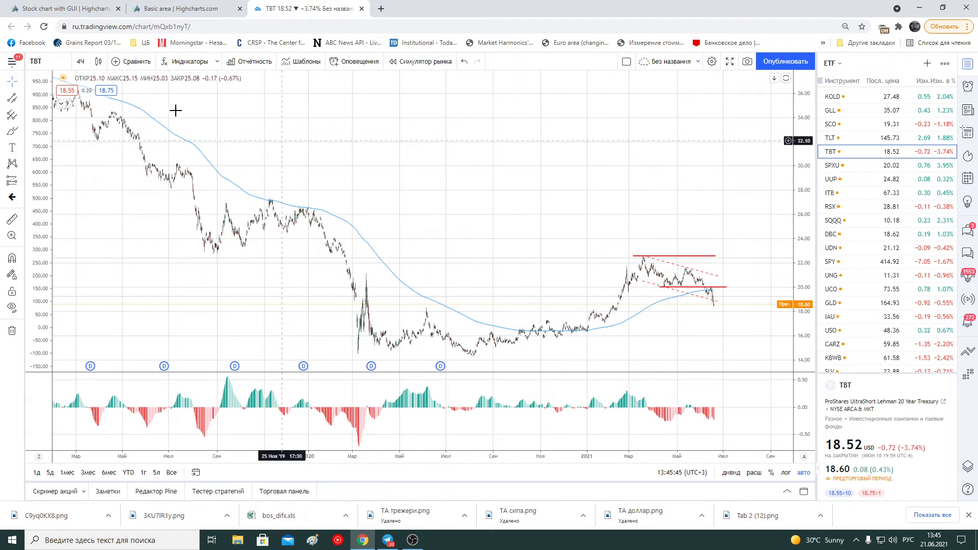
# View TBT on daily bars, then return the chart to the 4-hour interval
pyautogui.click(80, 61)
pyautogui.click(95, 289)
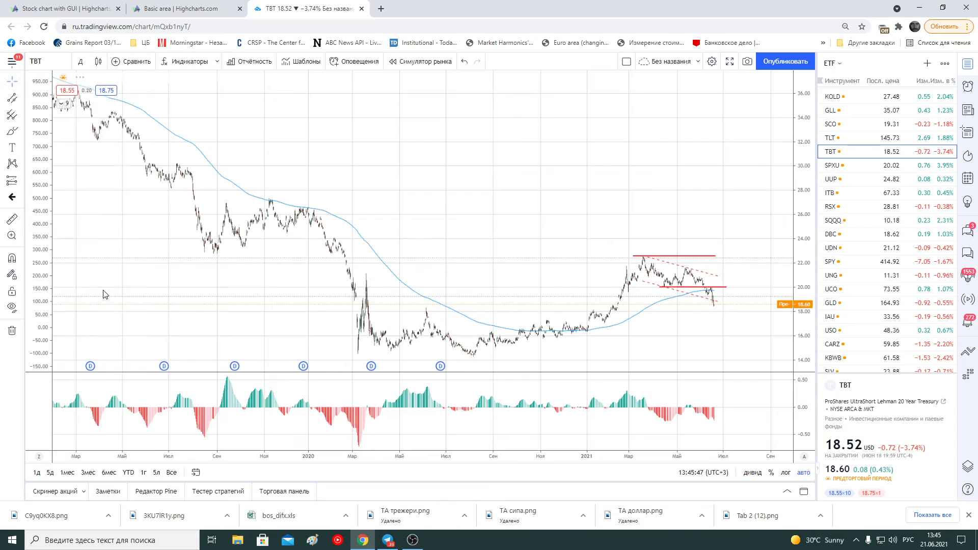
pyautogui.scroll(1, 761, 331)
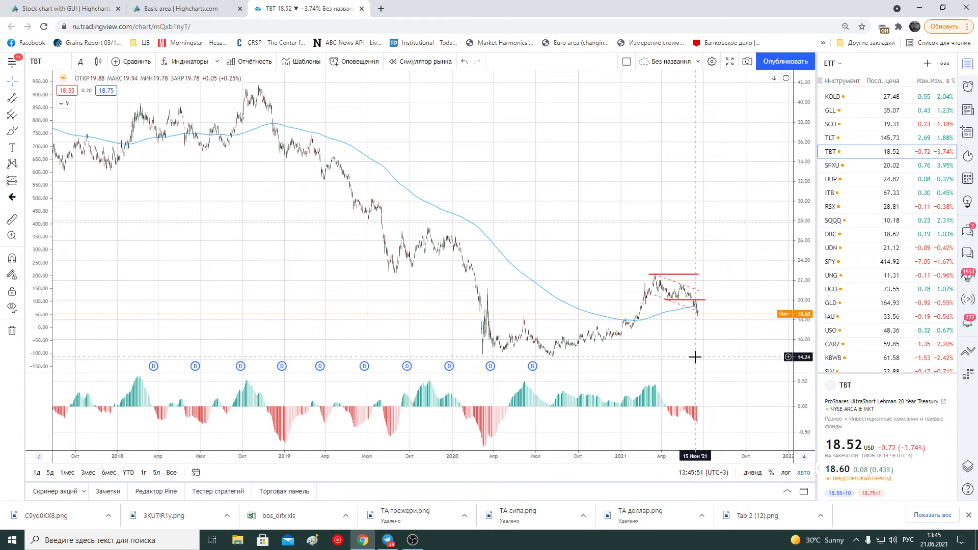
pyautogui.scroll(-1, 678, 265)
pyautogui.scroll(-3, 677, 263)
pyautogui.scroll(3, 675, 260)
pyautogui.scroll(1, 675, 260)
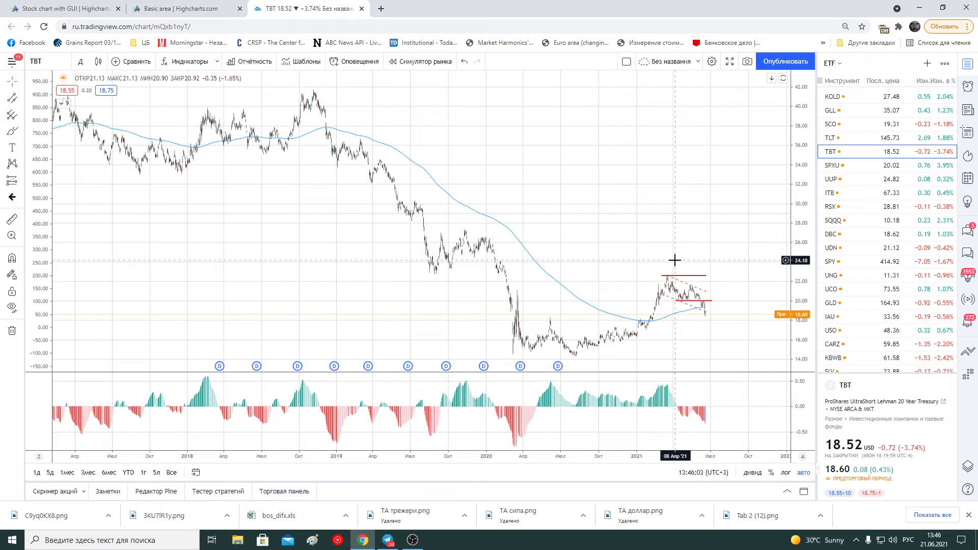
pyautogui.scroll(2, 675, 261)
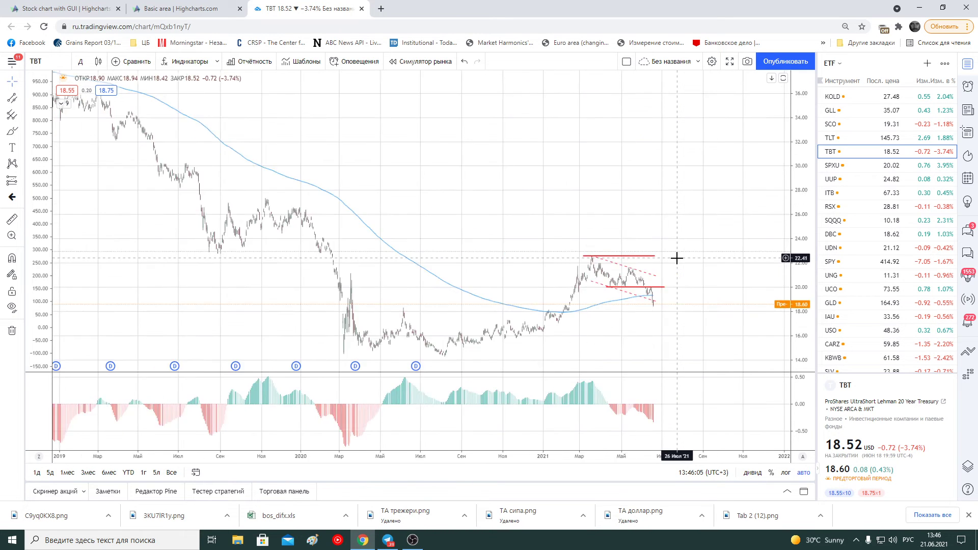
pyautogui.scroll(2, 676, 258)
pyautogui.scroll(2, 676, 259)
pyautogui.scroll(2, 677, 261)
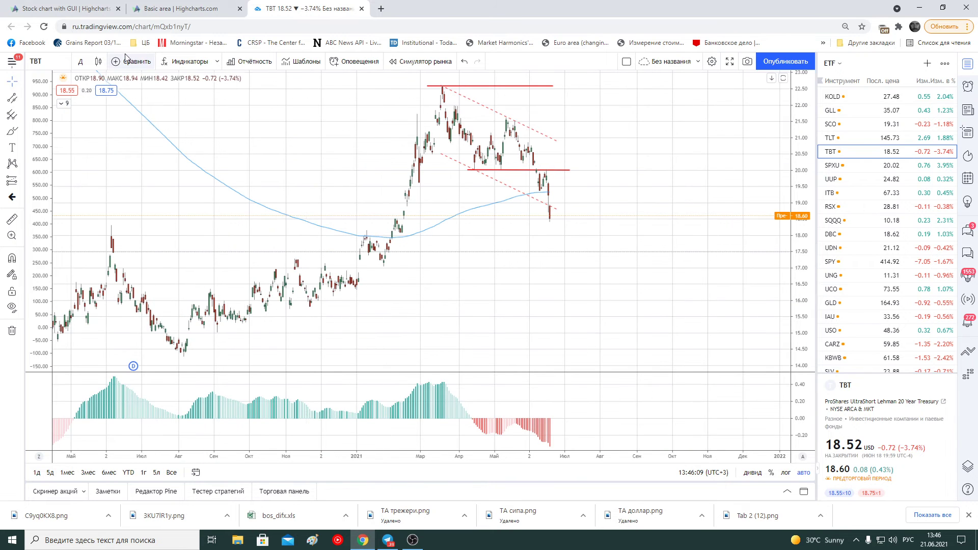
pyautogui.click(80, 61)
pyautogui.click(102, 261)
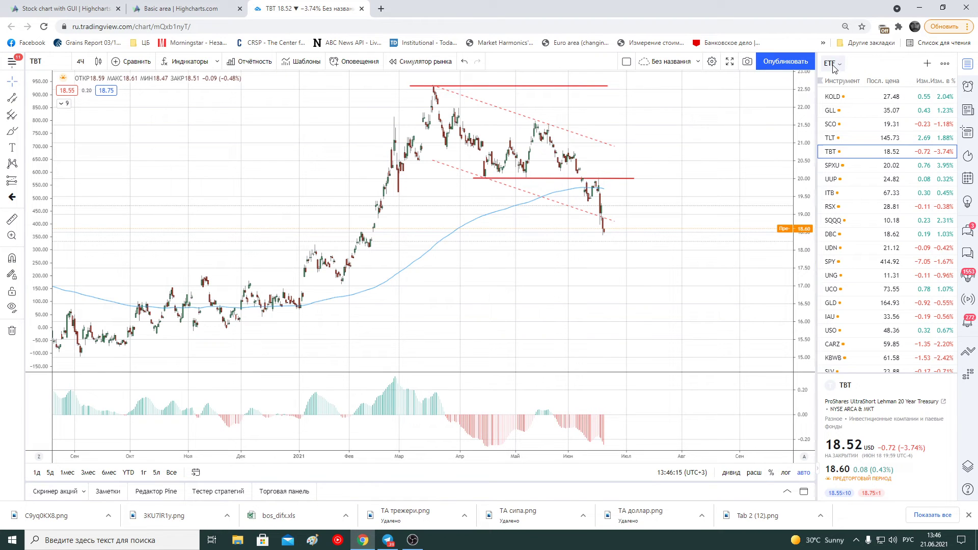
pyautogui.click(834, 65)
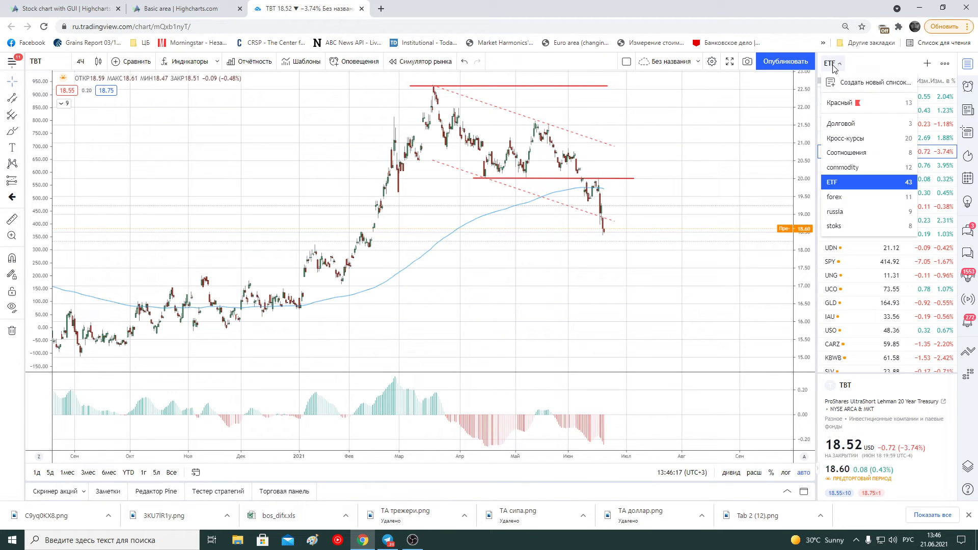
# Load the russia watchlist and open the RI1! futures chart
pyautogui.click(851, 215)
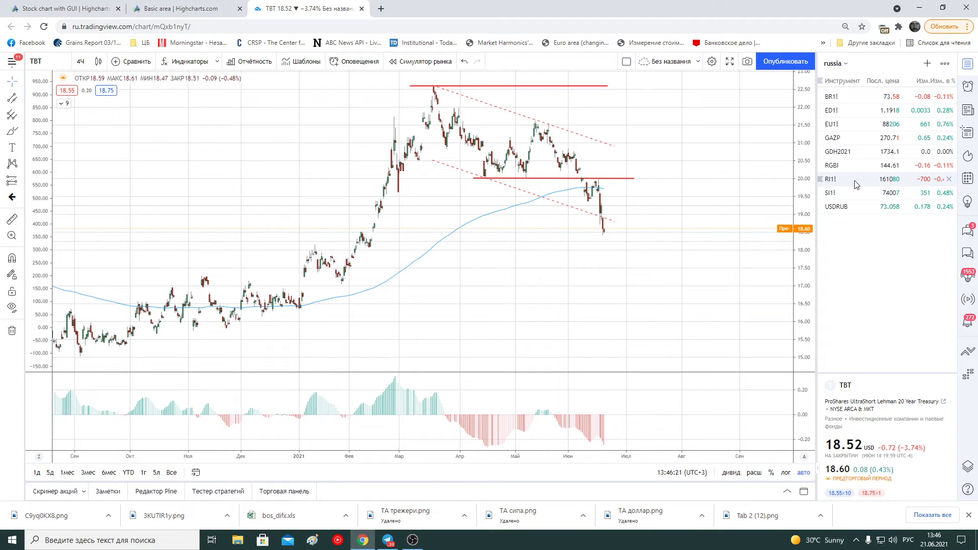
pyautogui.click(855, 181)
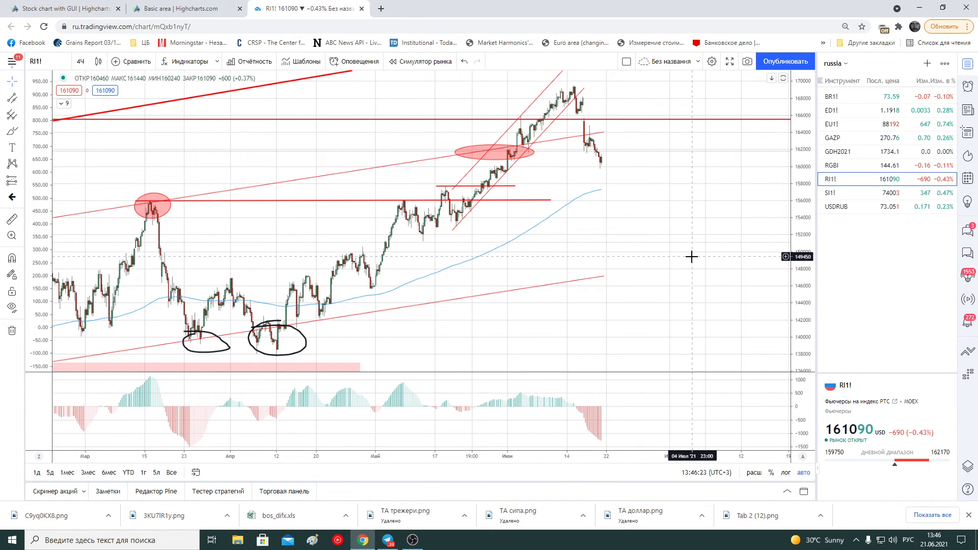
pyautogui.scroll(-3, 692, 256)
pyautogui.scroll(1, 691, 257)
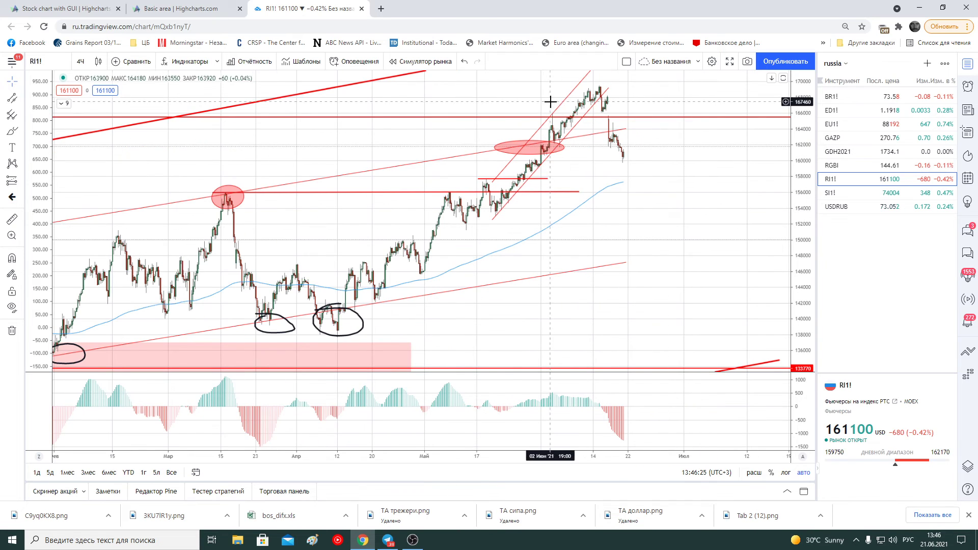
pyautogui.scroll(-1, 663, 219)
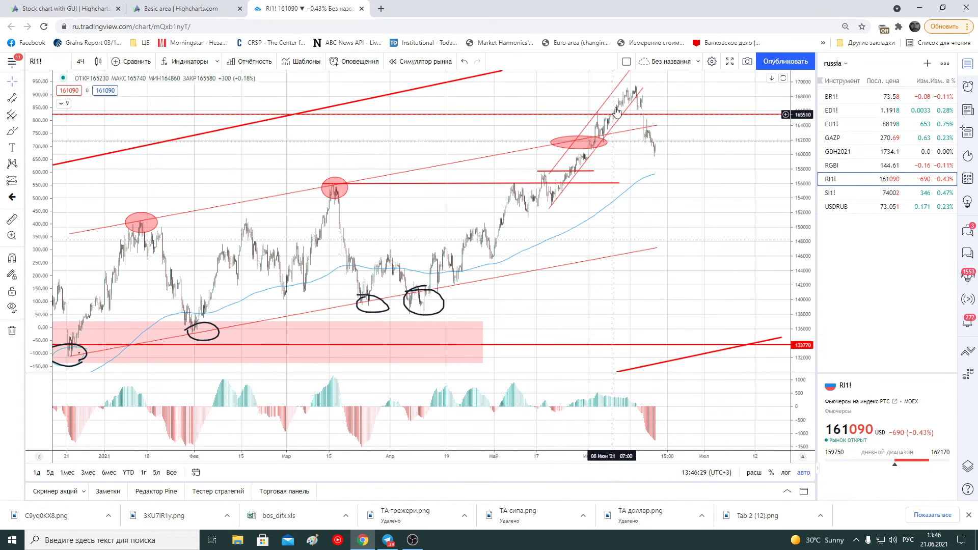
pyautogui.moveTo(505, 158)
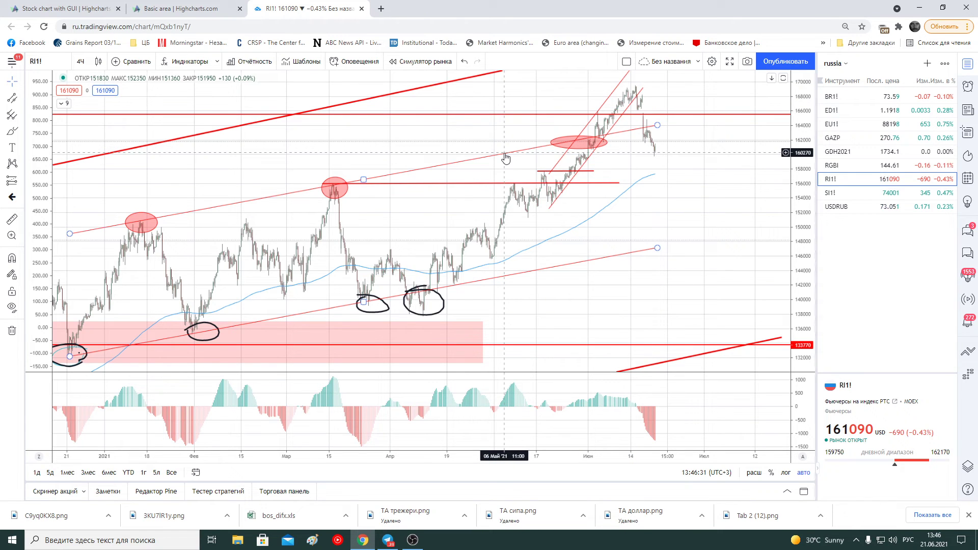
# Delete the thin red parallel channel and undo it, then shift and compress the price scale
pyautogui.click(505, 158)
pyautogui.press('Delete')
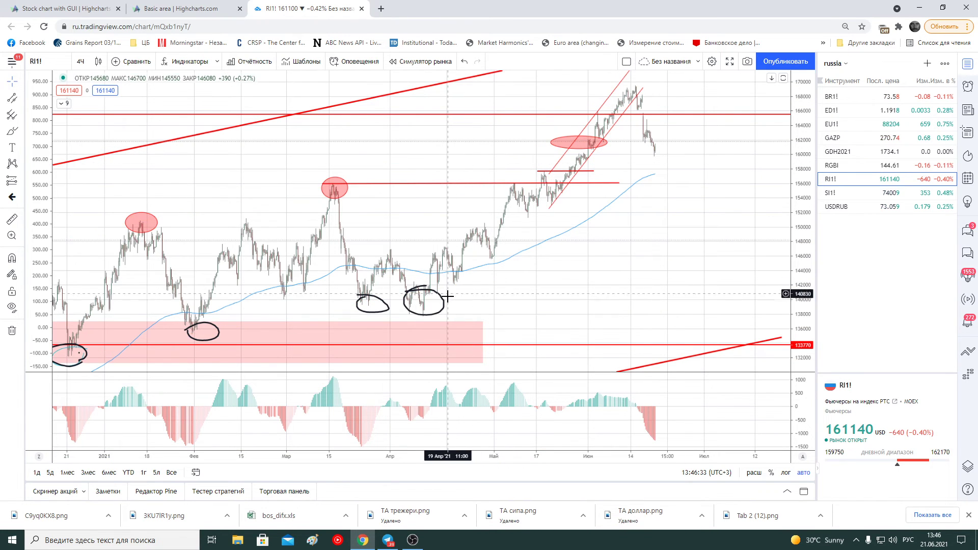
pyautogui.hotkey('ctrl', 'z')
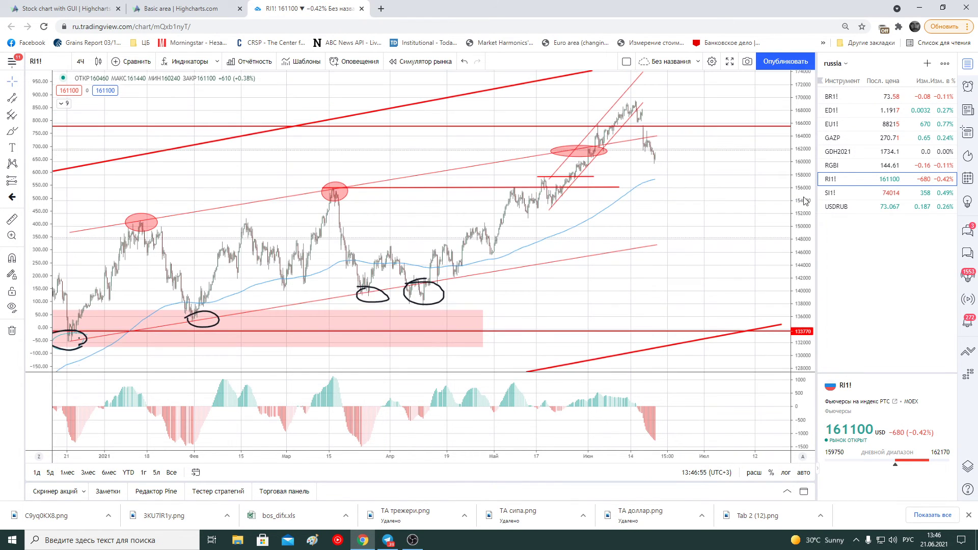
pyautogui.moveTo(704, 204); pyautogui.dragTo(692, 240)
pyautogui.moveTo(804, 214); pyautogui.dragTo(805, 221)
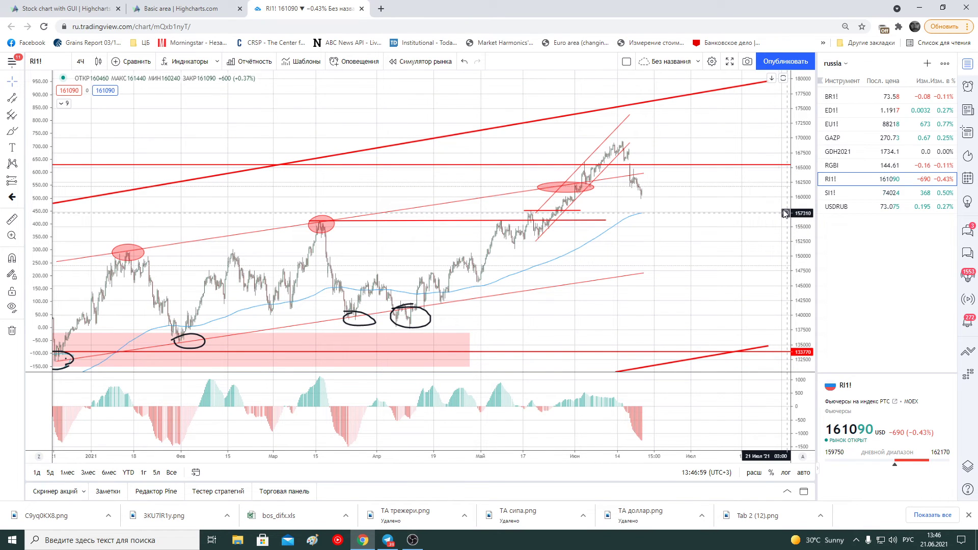
pyautogui.scroll(-1, 778, 229)
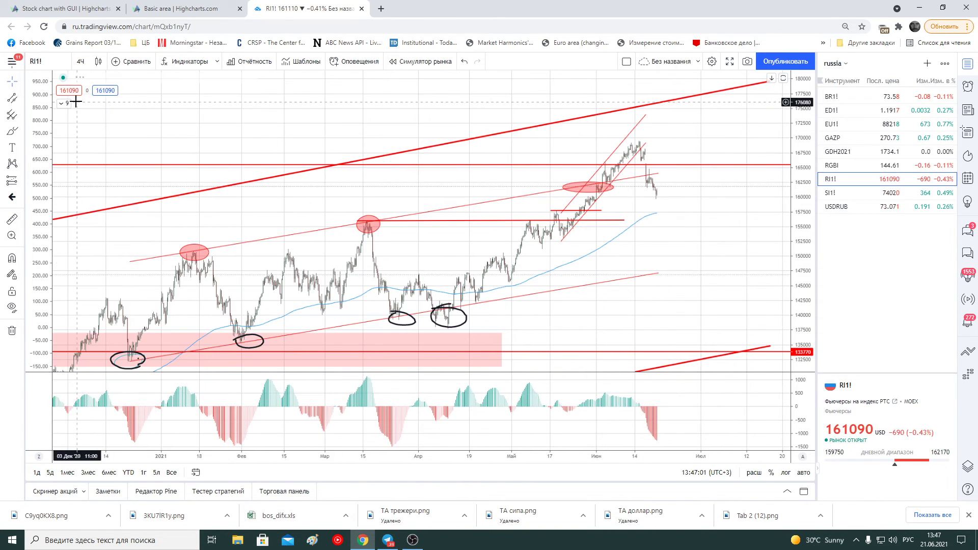
# Switch RI1! to daily bars and inspect the thin channel near recent highs
pyautogui.click(80, 61)
pyautogui.click(104, 289)
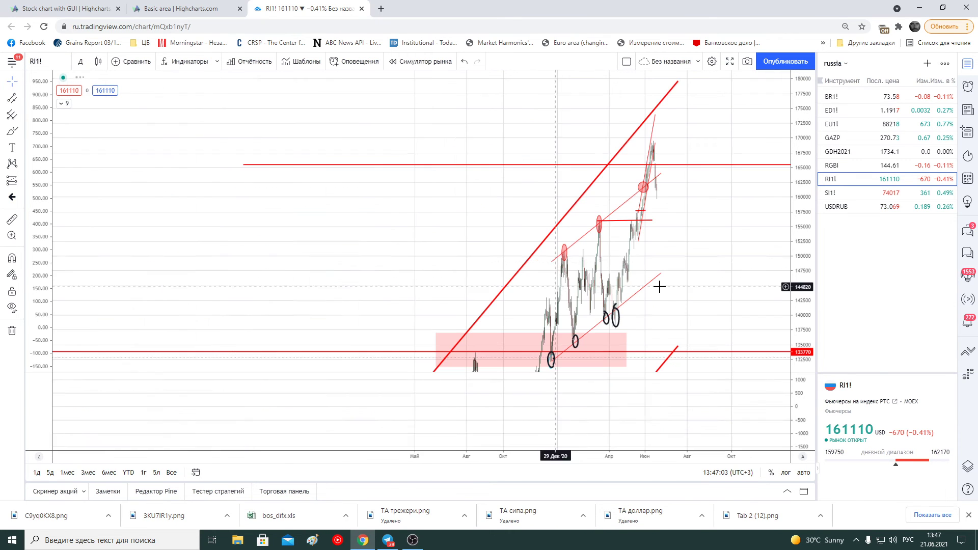
pyautogui.scroll(-3, 764, 247)
pyautogui.scroll(-2, 764, 247)
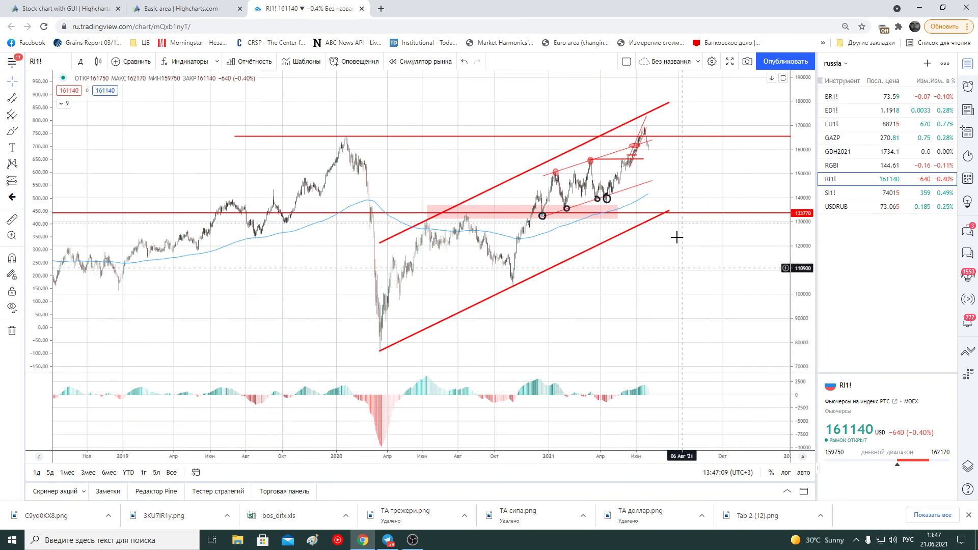
pyautogui.click(646, 185)
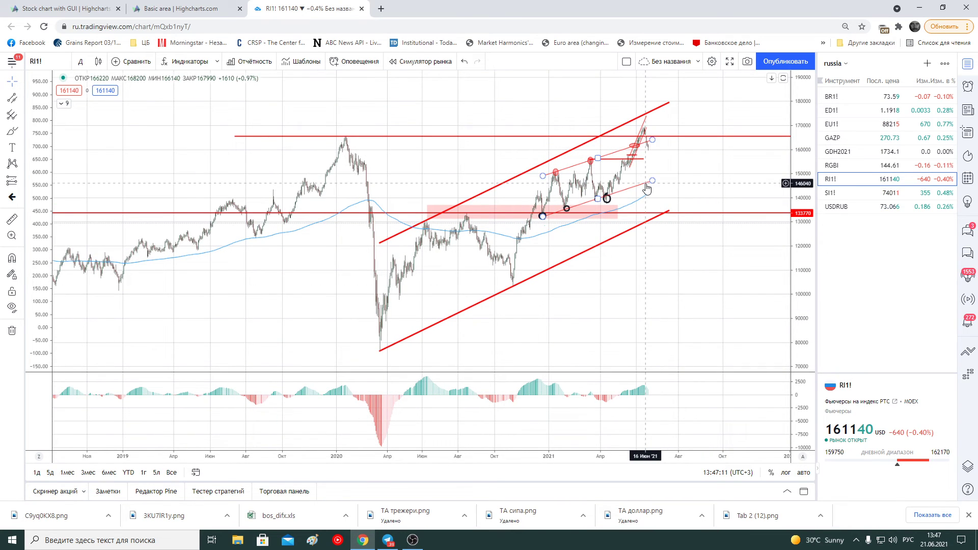
pyautogui.click(645, 185)
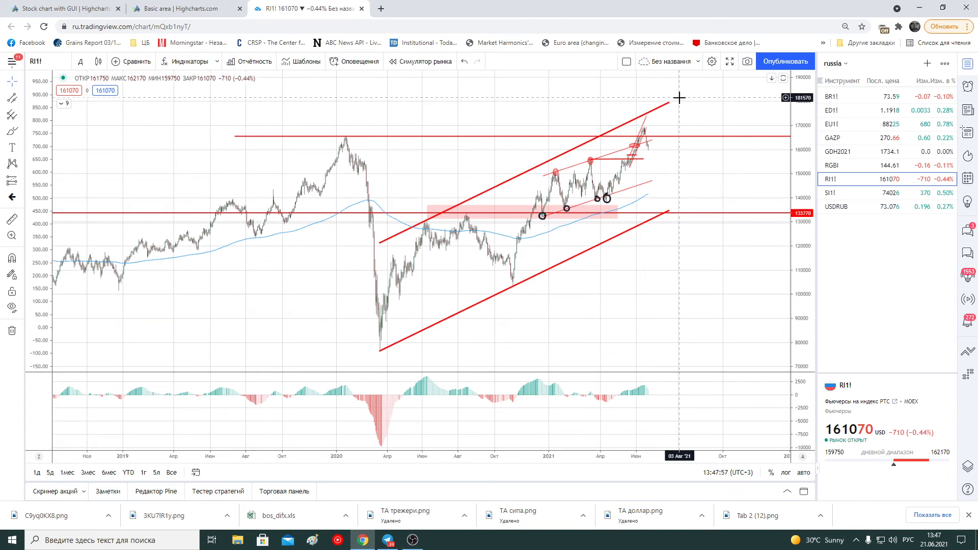
# Return RI1! to 4-hour candles, reset the view with Alt+R, then move to SI1!
pyautogui.click(85, 61)
pyautogui.click(99, 255)
pyautogui.scroll(-3, 702, 413)
pyautogui.scroll(-3, 695, 417)
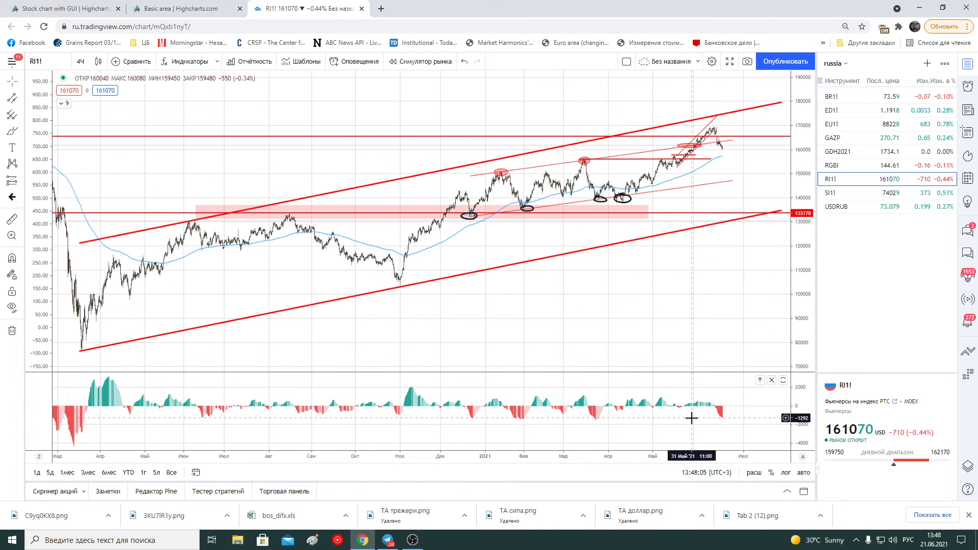
pyautogui.scroll(-3, 695, 303)
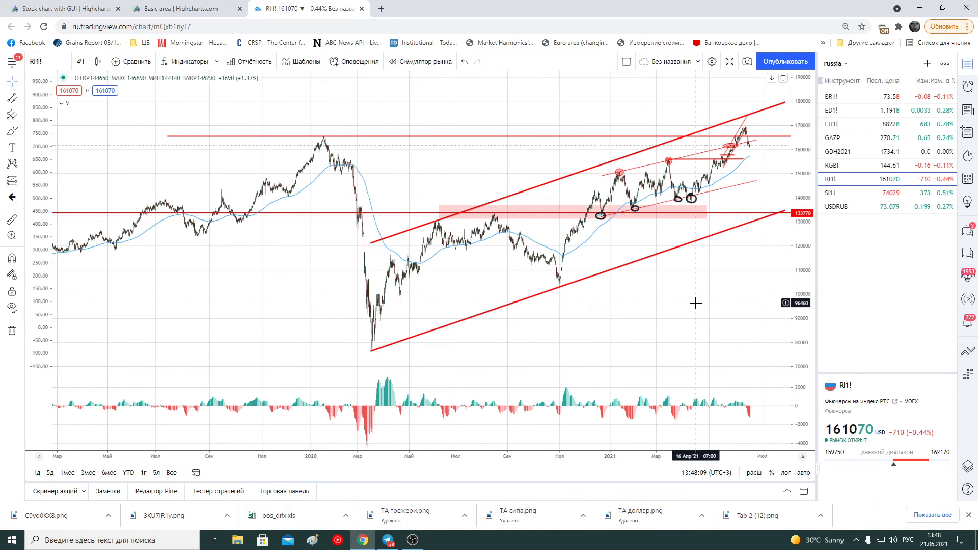
pyautogui.scroll(2, 696, 303)
pyautogui.scroll(2, 695, 303)
pyautogui.scroll(2, 695, 303)
pyautogui.scroll(2, 695, 303)
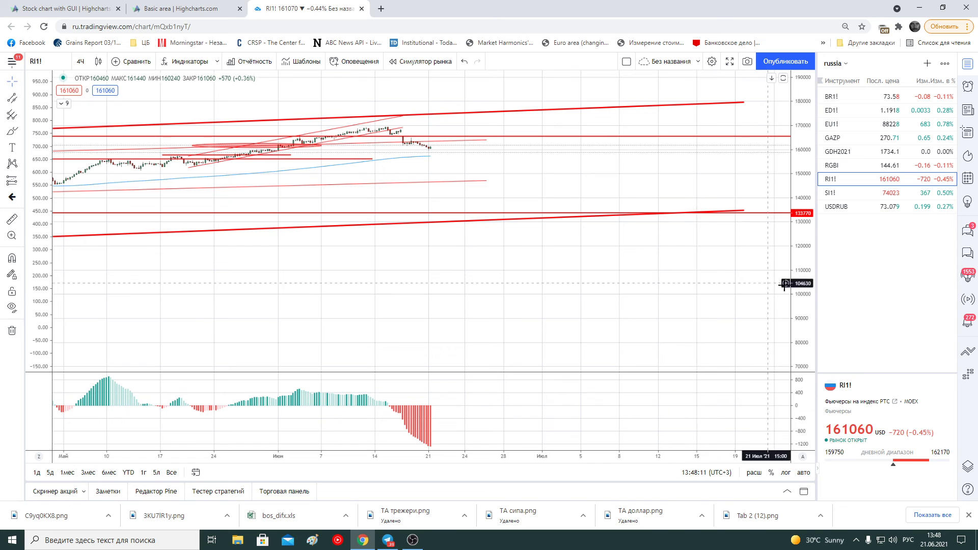
pyautogui.hotkey('alt', 'r')
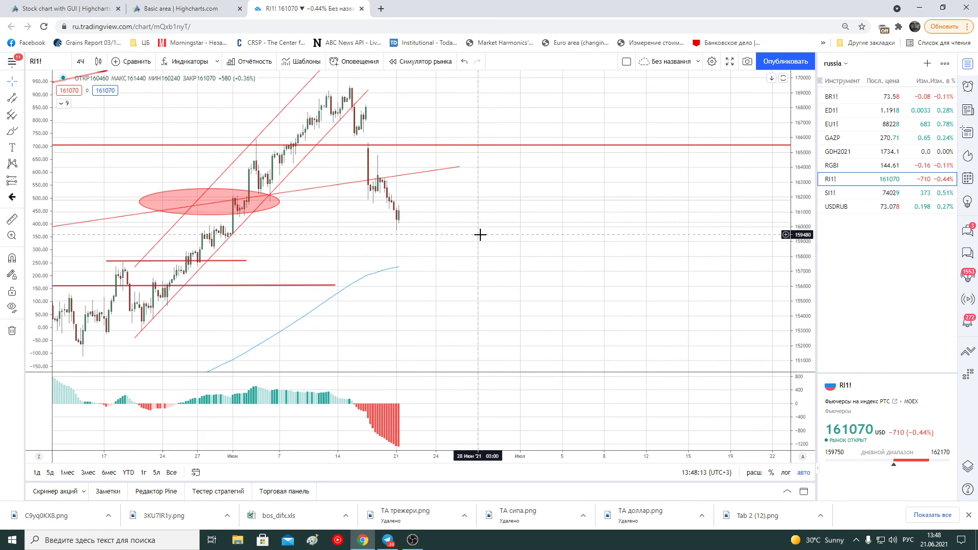
pyautogui.press('Down')
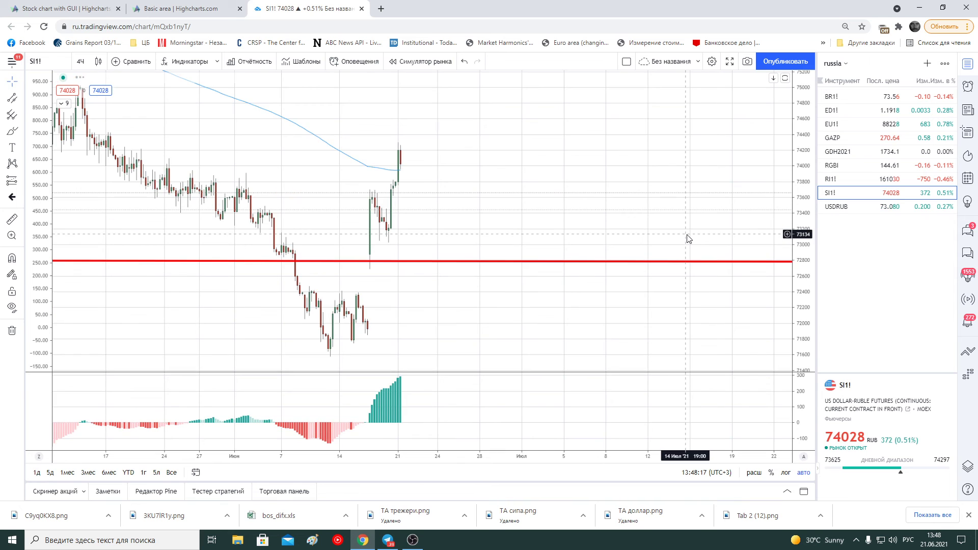
pyautogui.scroll(-3, 594, 275)
pyautogui.scroll(-3, 591, 272)
pyautogui.scroll(-3, 589, 269)
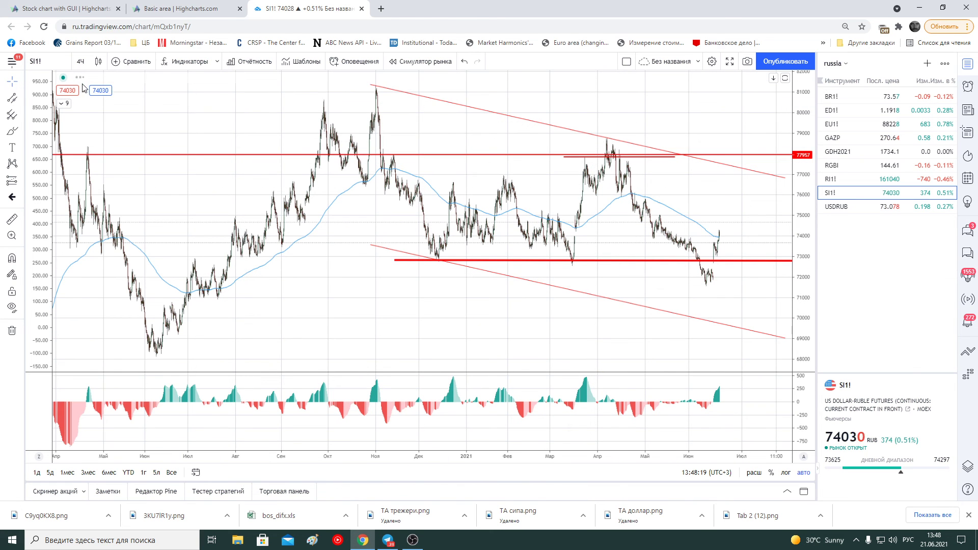
pyautogui.click(81, 61)
pyautogui.click(105, 296)
pyautogui.scroll(-3, 743, 327)
pyautogui.scroll(-2, 744, 328)
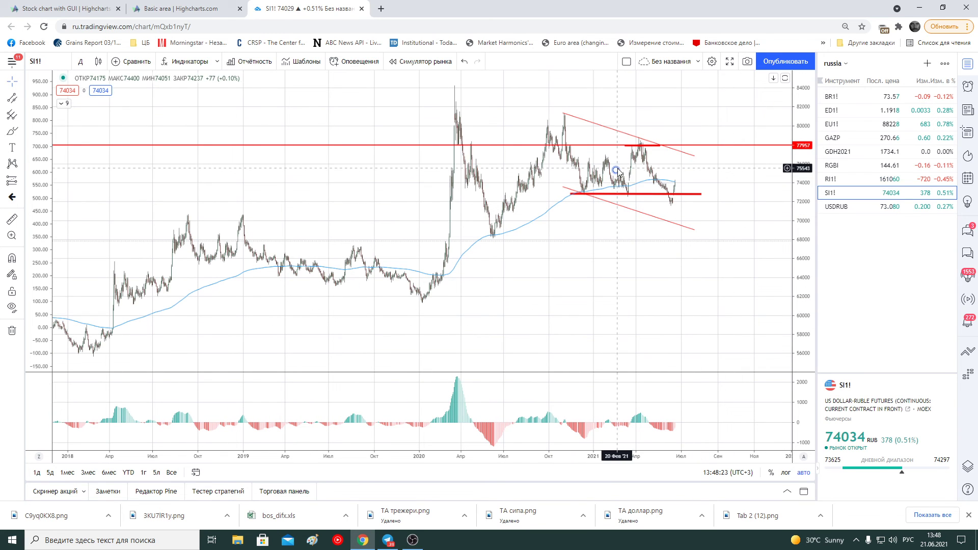
pyautogui.click(691, 229)
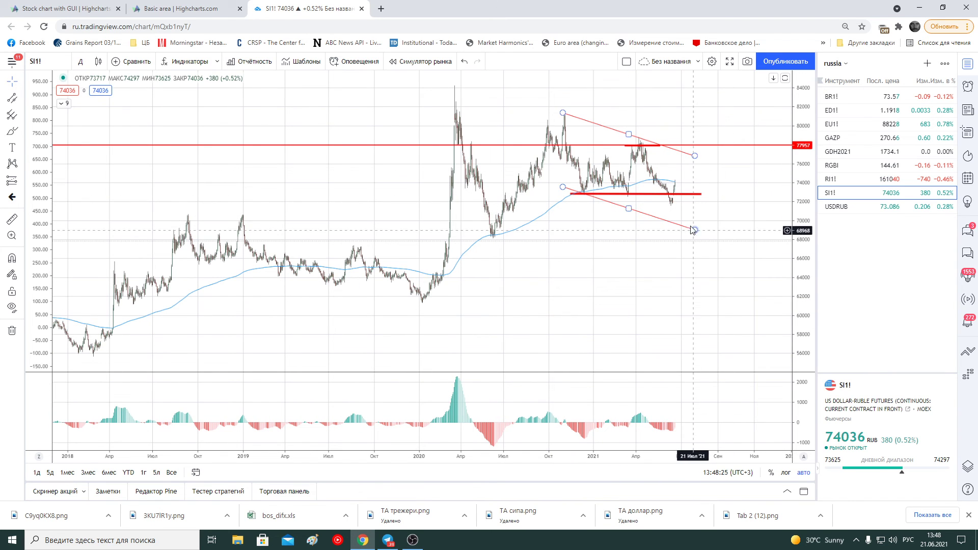
pyautogui.click(590, 167)
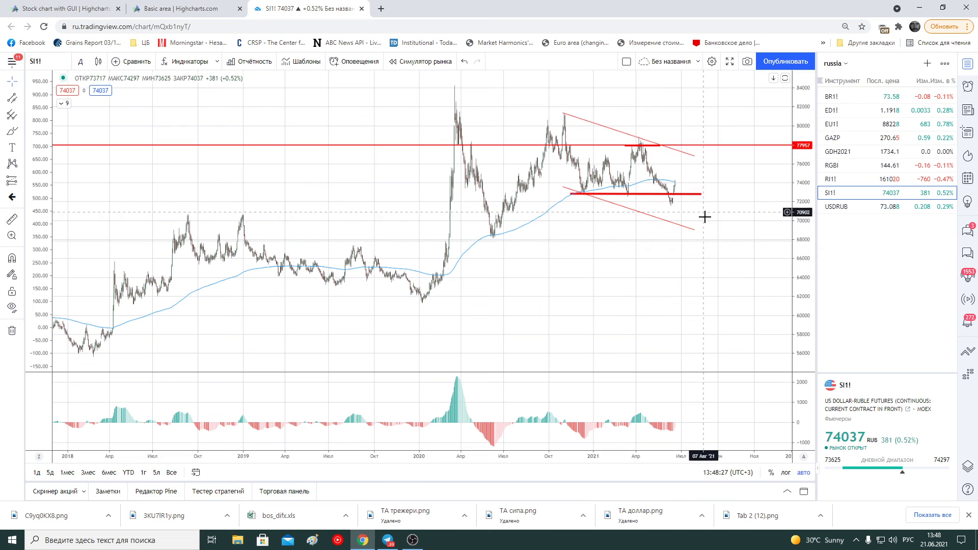
pyautogui.click(682, 195)
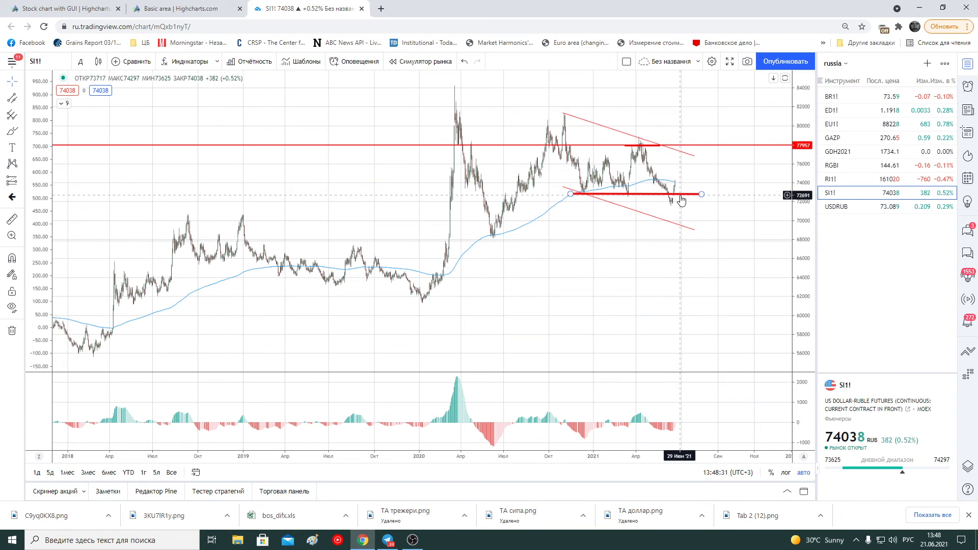
pyautogui.click(698, 227)
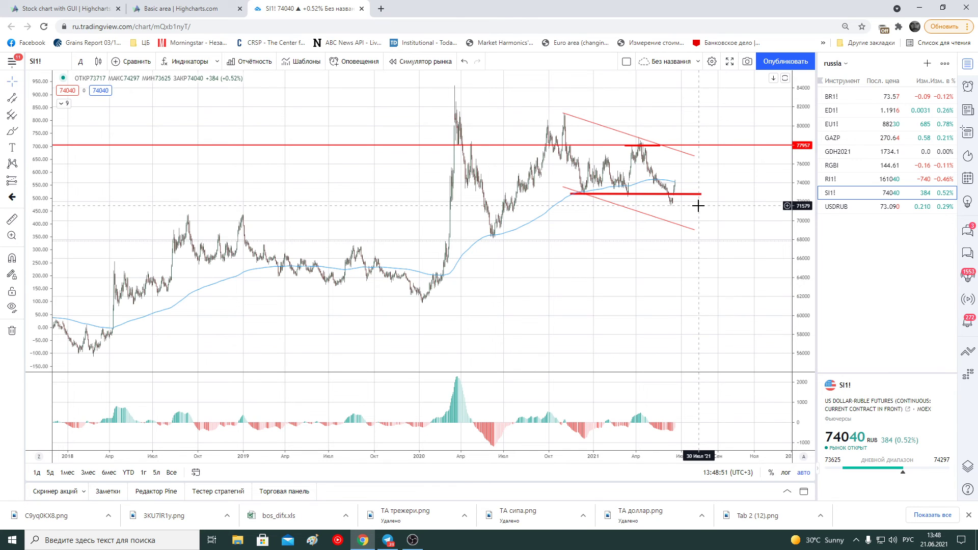
pyautogui.click(695, 230)
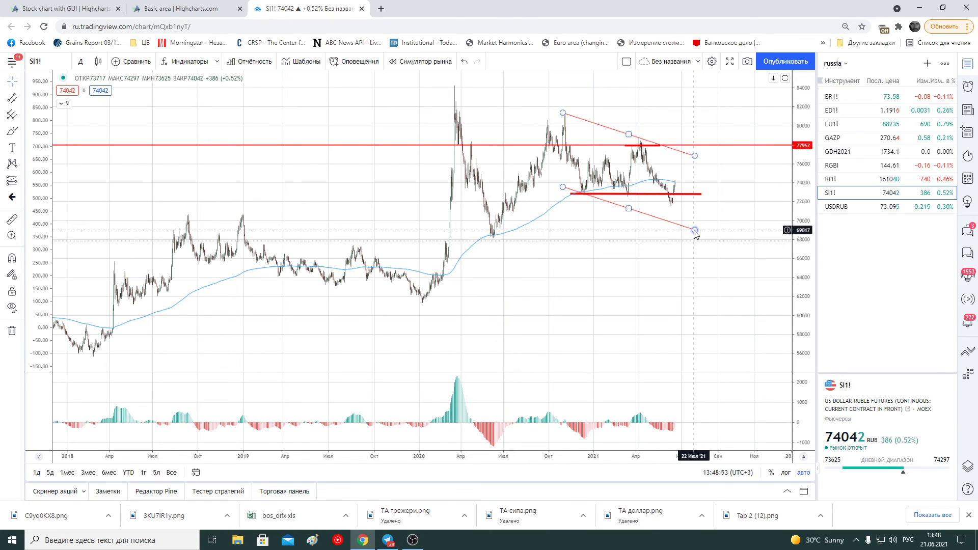
pyautogui.click(80, 61)
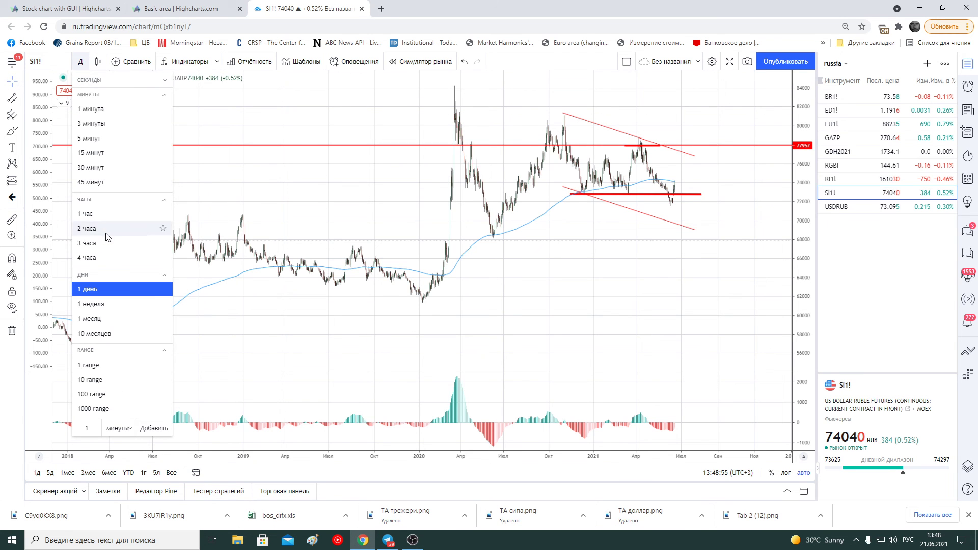
pyautogui.click(90, 258)
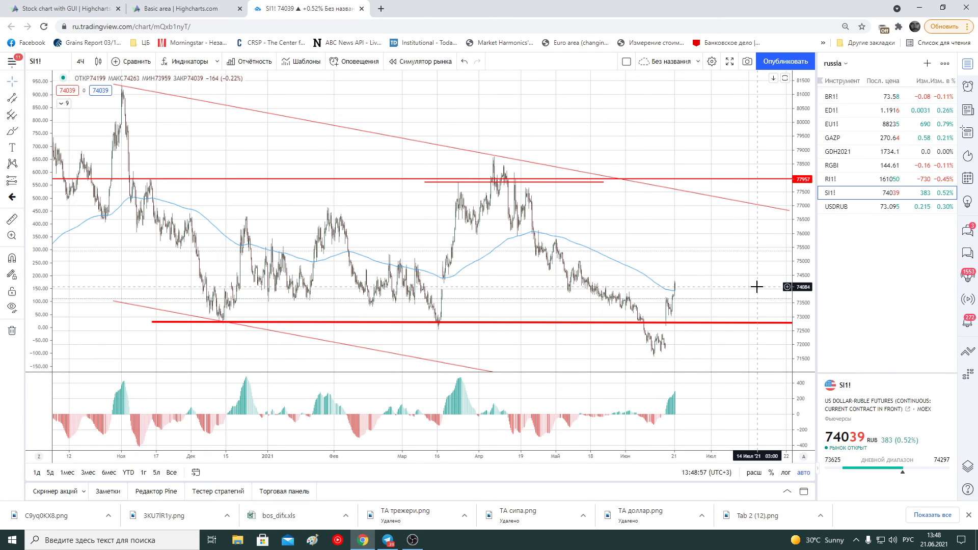
pyautogui.scroll(-3, 757, 287)
pyautogui.scroll(-3, 659, 400)
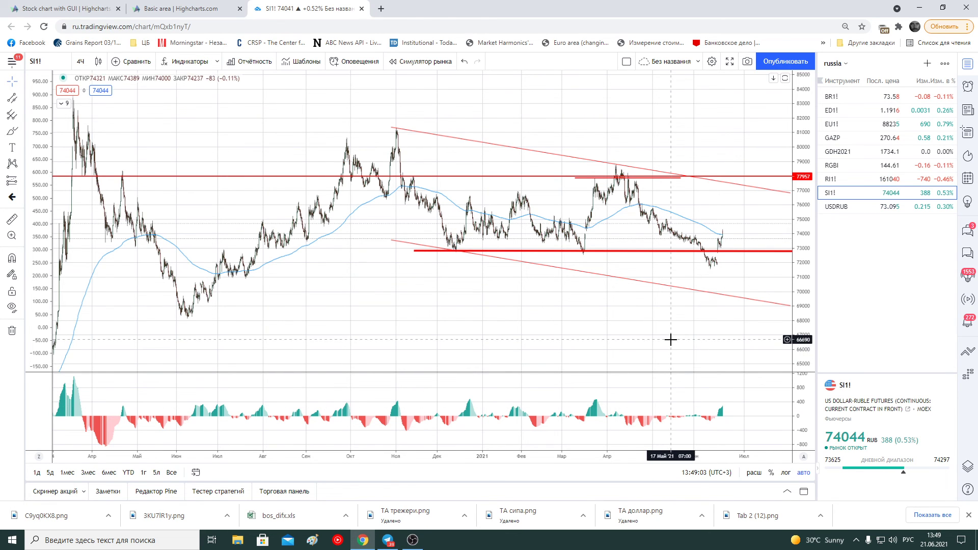
pyautogui.scroll(2, 671, 339)
pyautogui.scroll(3, 671, 340)
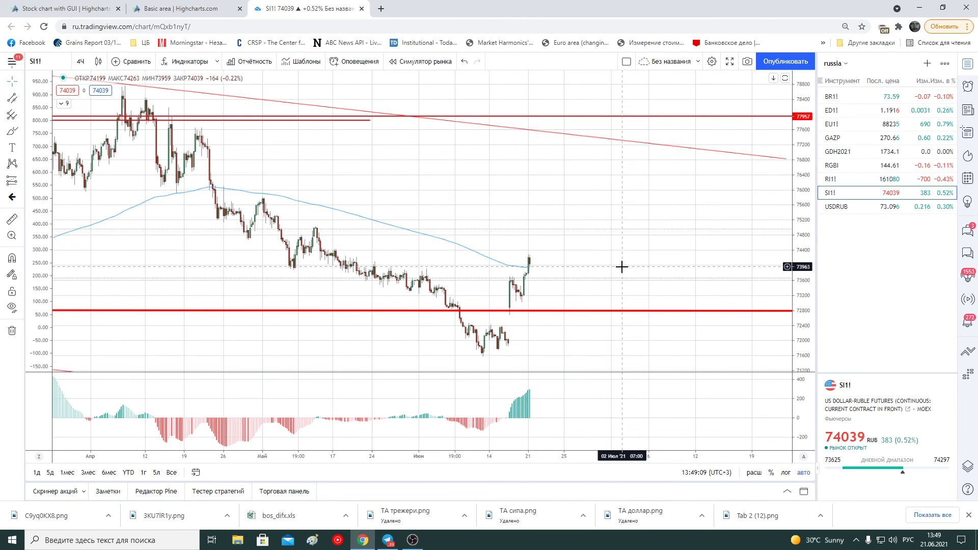
pyautogui.click(20, 99)
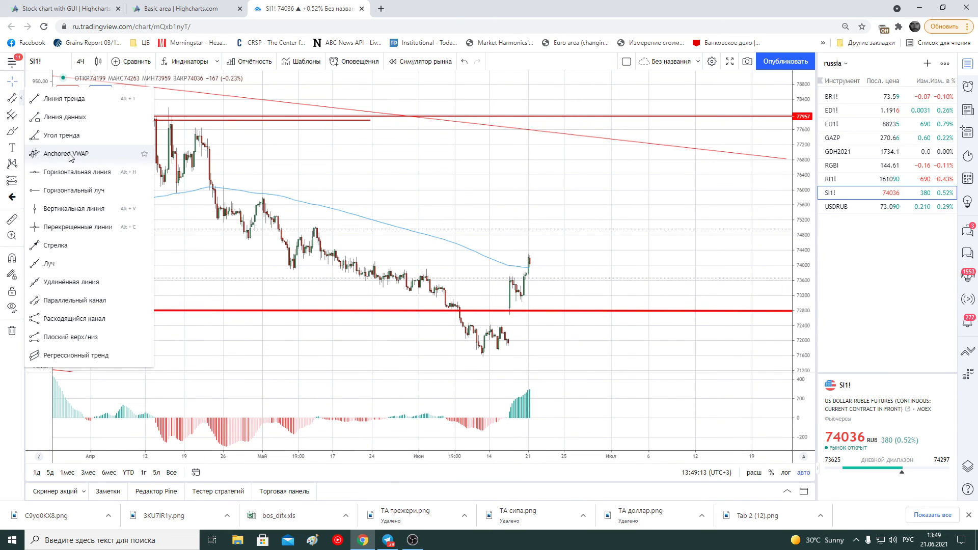
# Draw a dashed rising parallel channel from the mid-June low along the rally
pyautogui.click(58, 99)
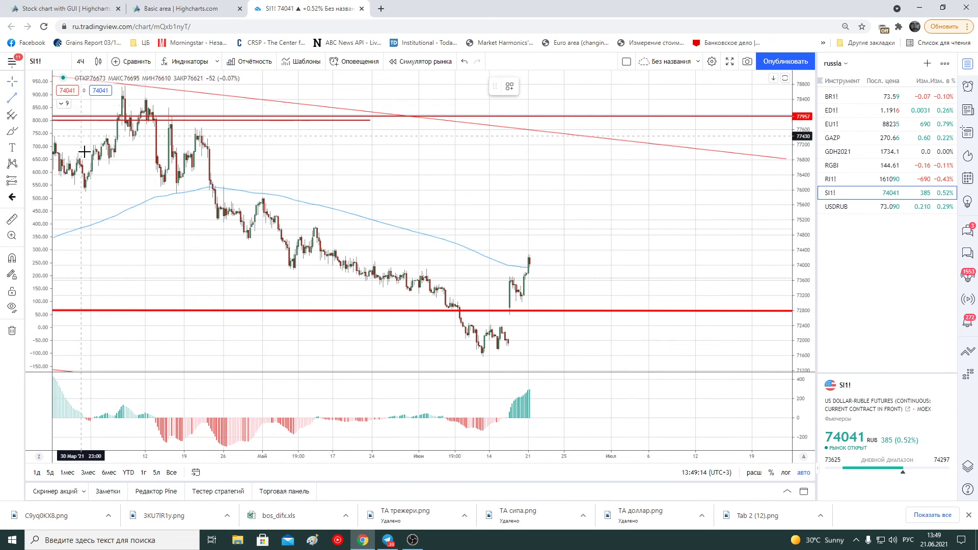
pyautogui.click(21, 99)
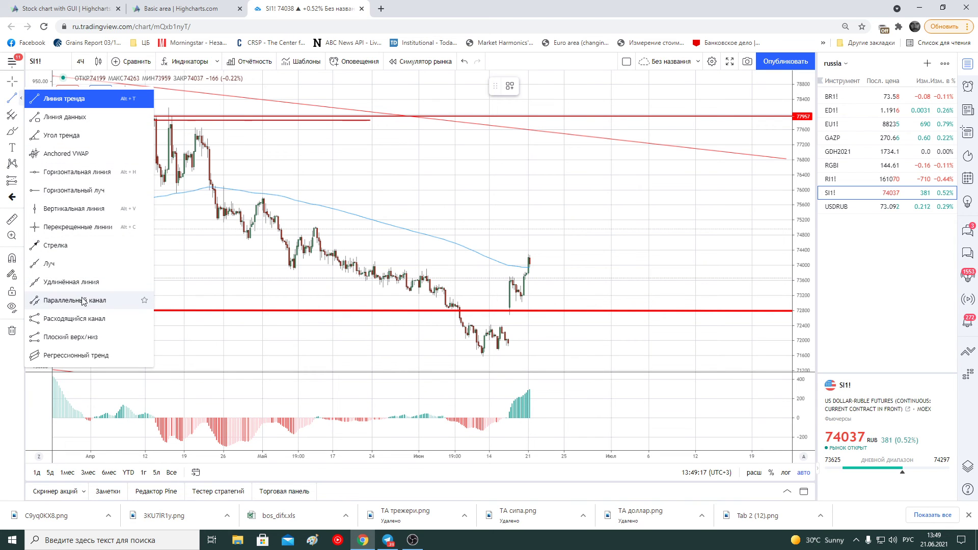
pyautogui.click(76, 282)
pyautogui.click(509, 345)
pyautogui.click(544, 231)
pyautogui.click(510, 279)
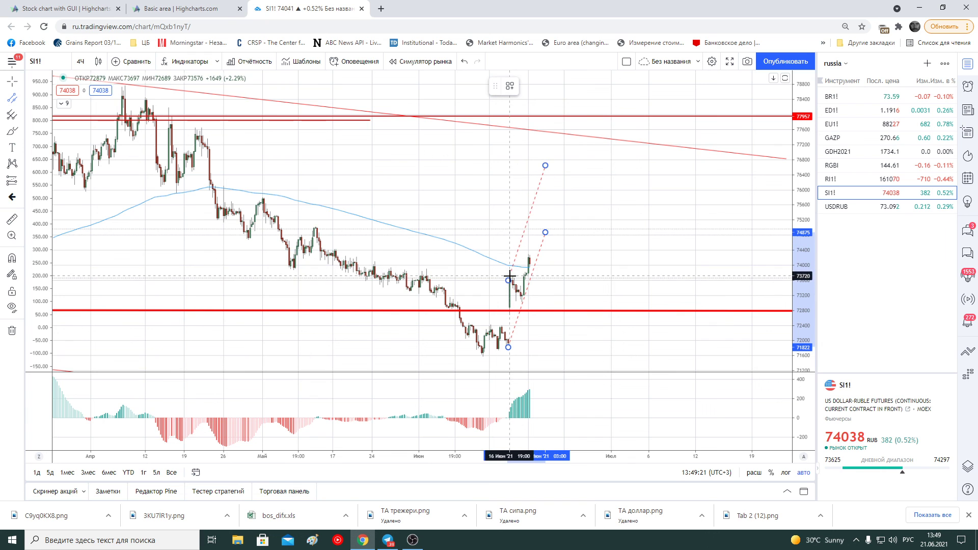
pyautogui.click(602, 289)
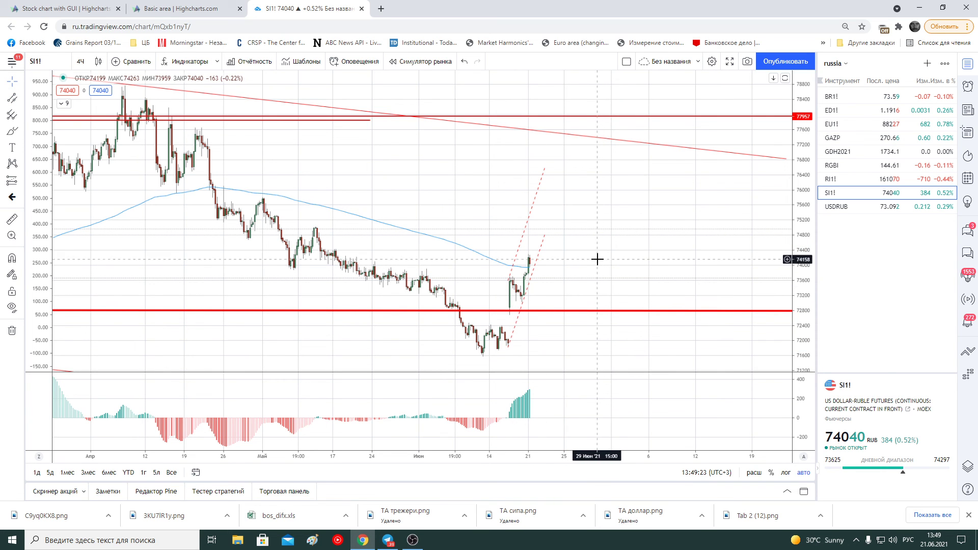
# Select the falling parallel channel and pan the chart back to earlier months
pyautogui.scroll(-3, 602, 266)
pyautogui.scroll(-3, 706, 304)
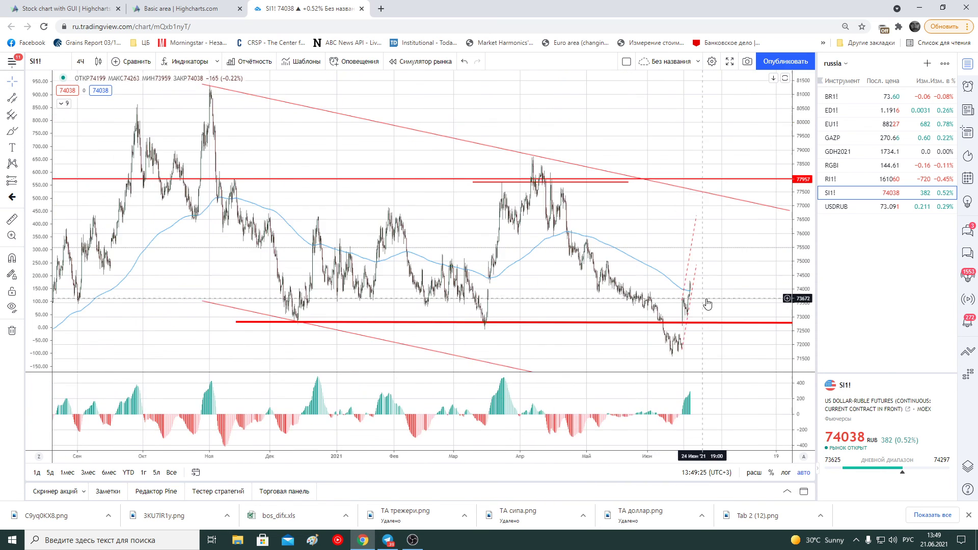
pyautogui.scroll(-2, 651, 306)
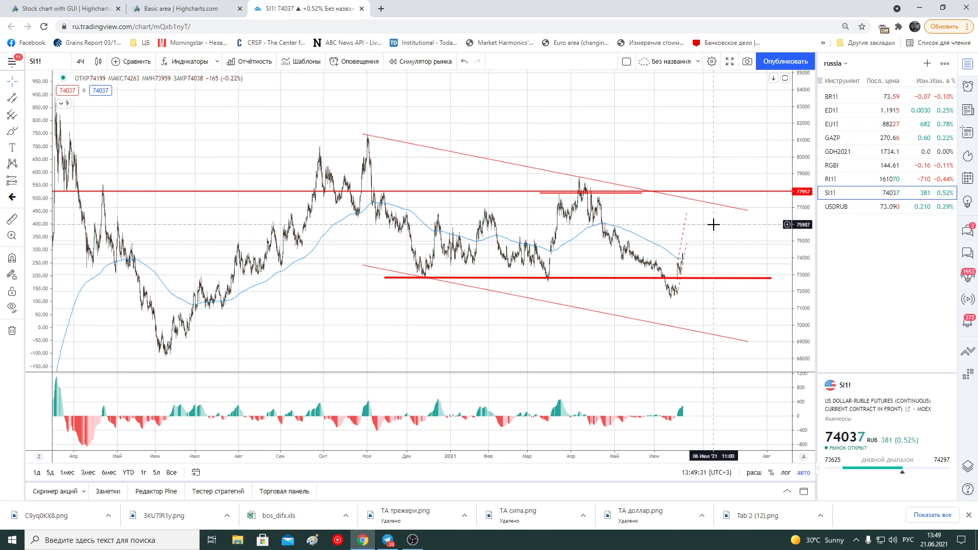
pyautogui.click(711, 207)
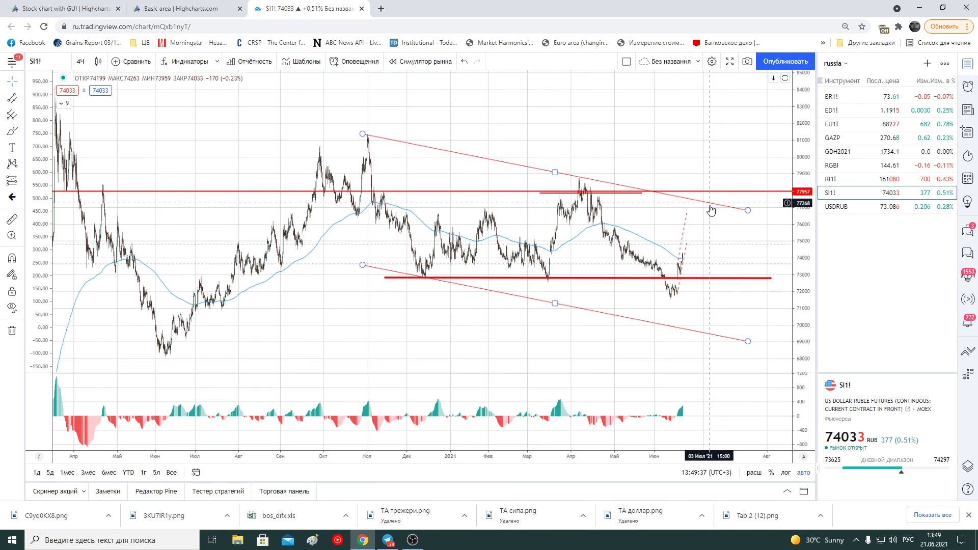
pyautogui.scroll(2, 719, 248)
pyautogui.scroll(2, 719, 248)
pyautogui.scroll(2, 719, 250)
pyautogui.moveTo(719, 249); pyautogui.dragTo(559, 205)
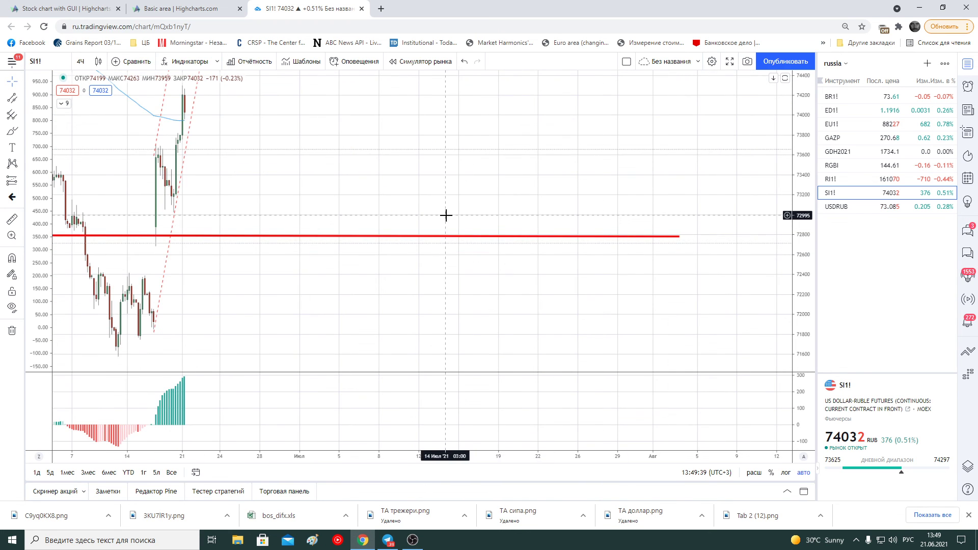
pyautogui.scroll(-3, 446, 214)
pyautogui.scroll(-2, 445, 214)
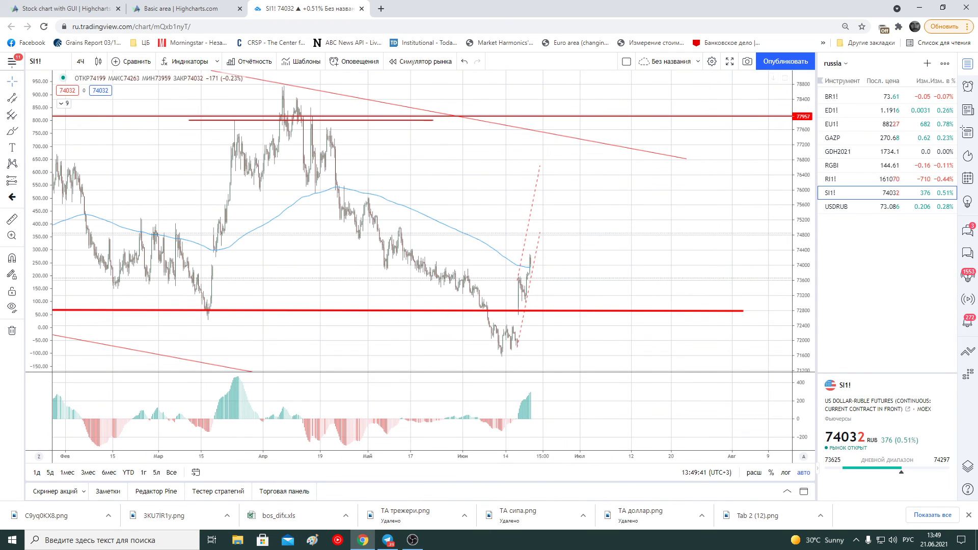